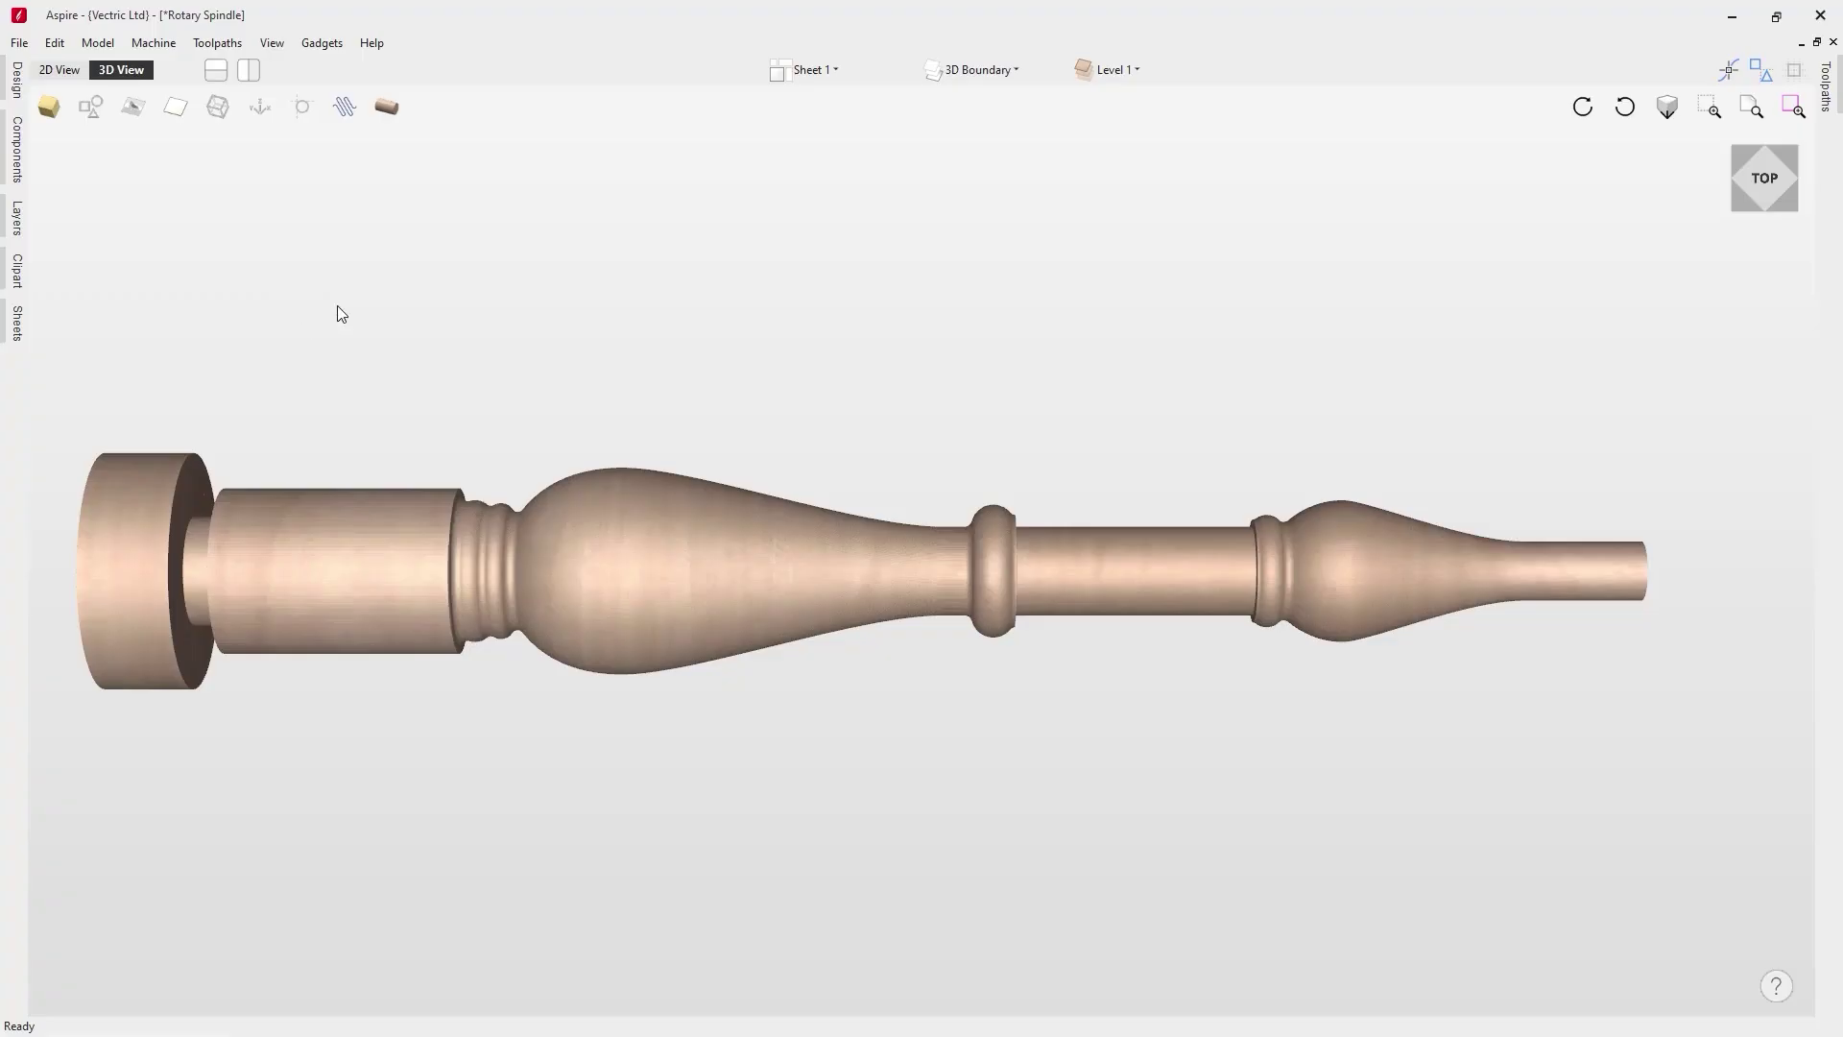
Open the Rotary Spindle CRV3D file from the spindle modelling folder
{"action": "left_click", "coordinate": [19, 43]}
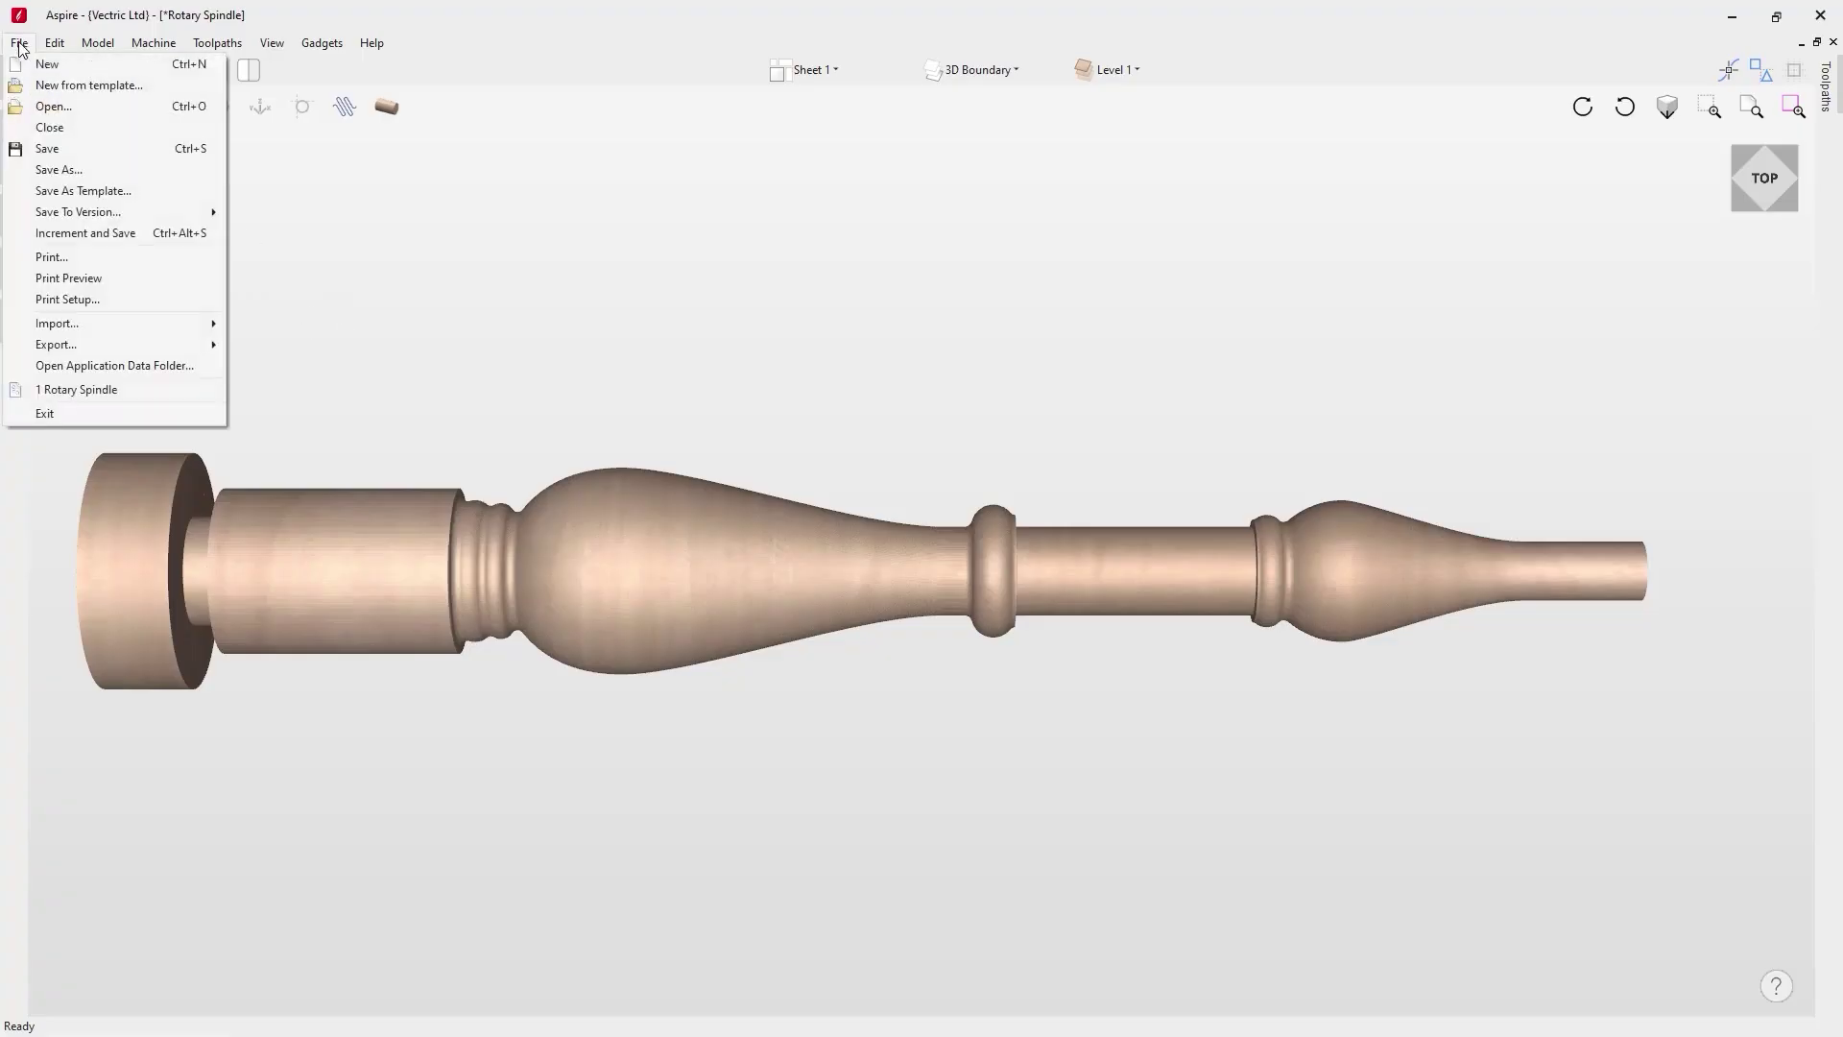
{"action": "left_click", "coordinate": [91, 112]}
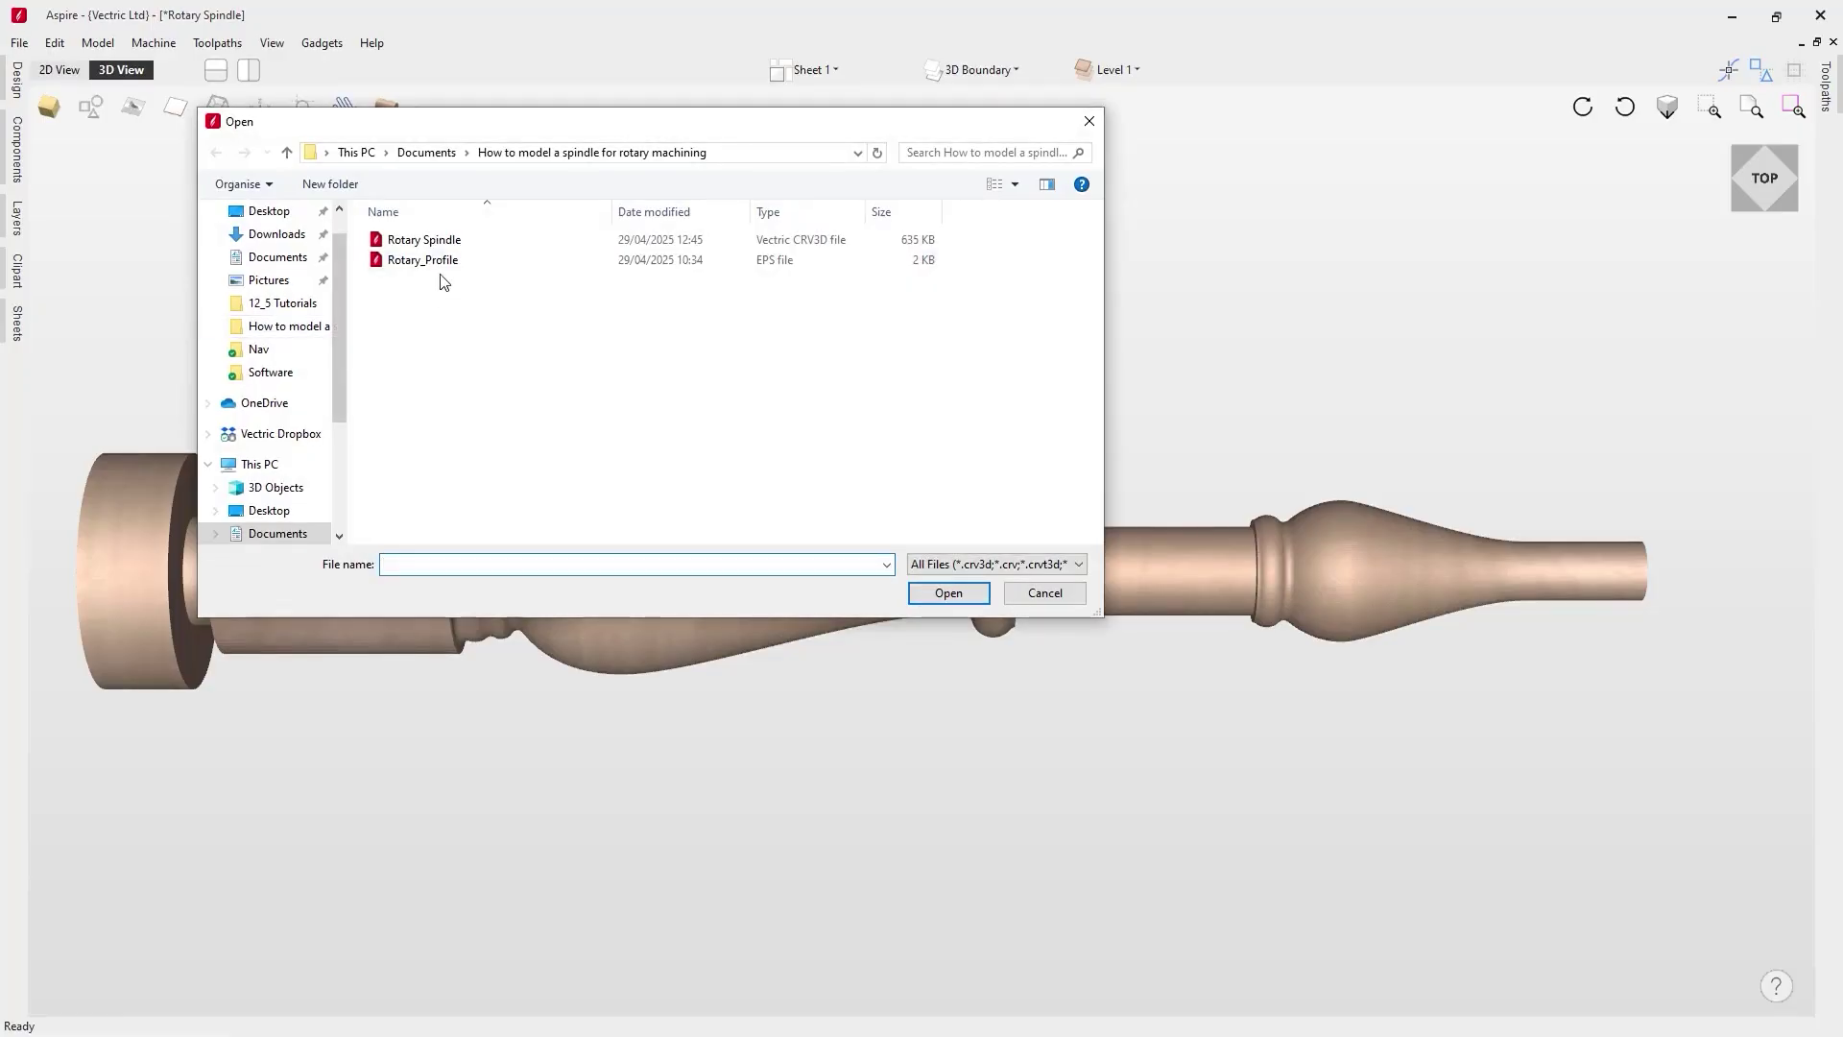
{"action": "left_click", "coordinate": [454, 241]}
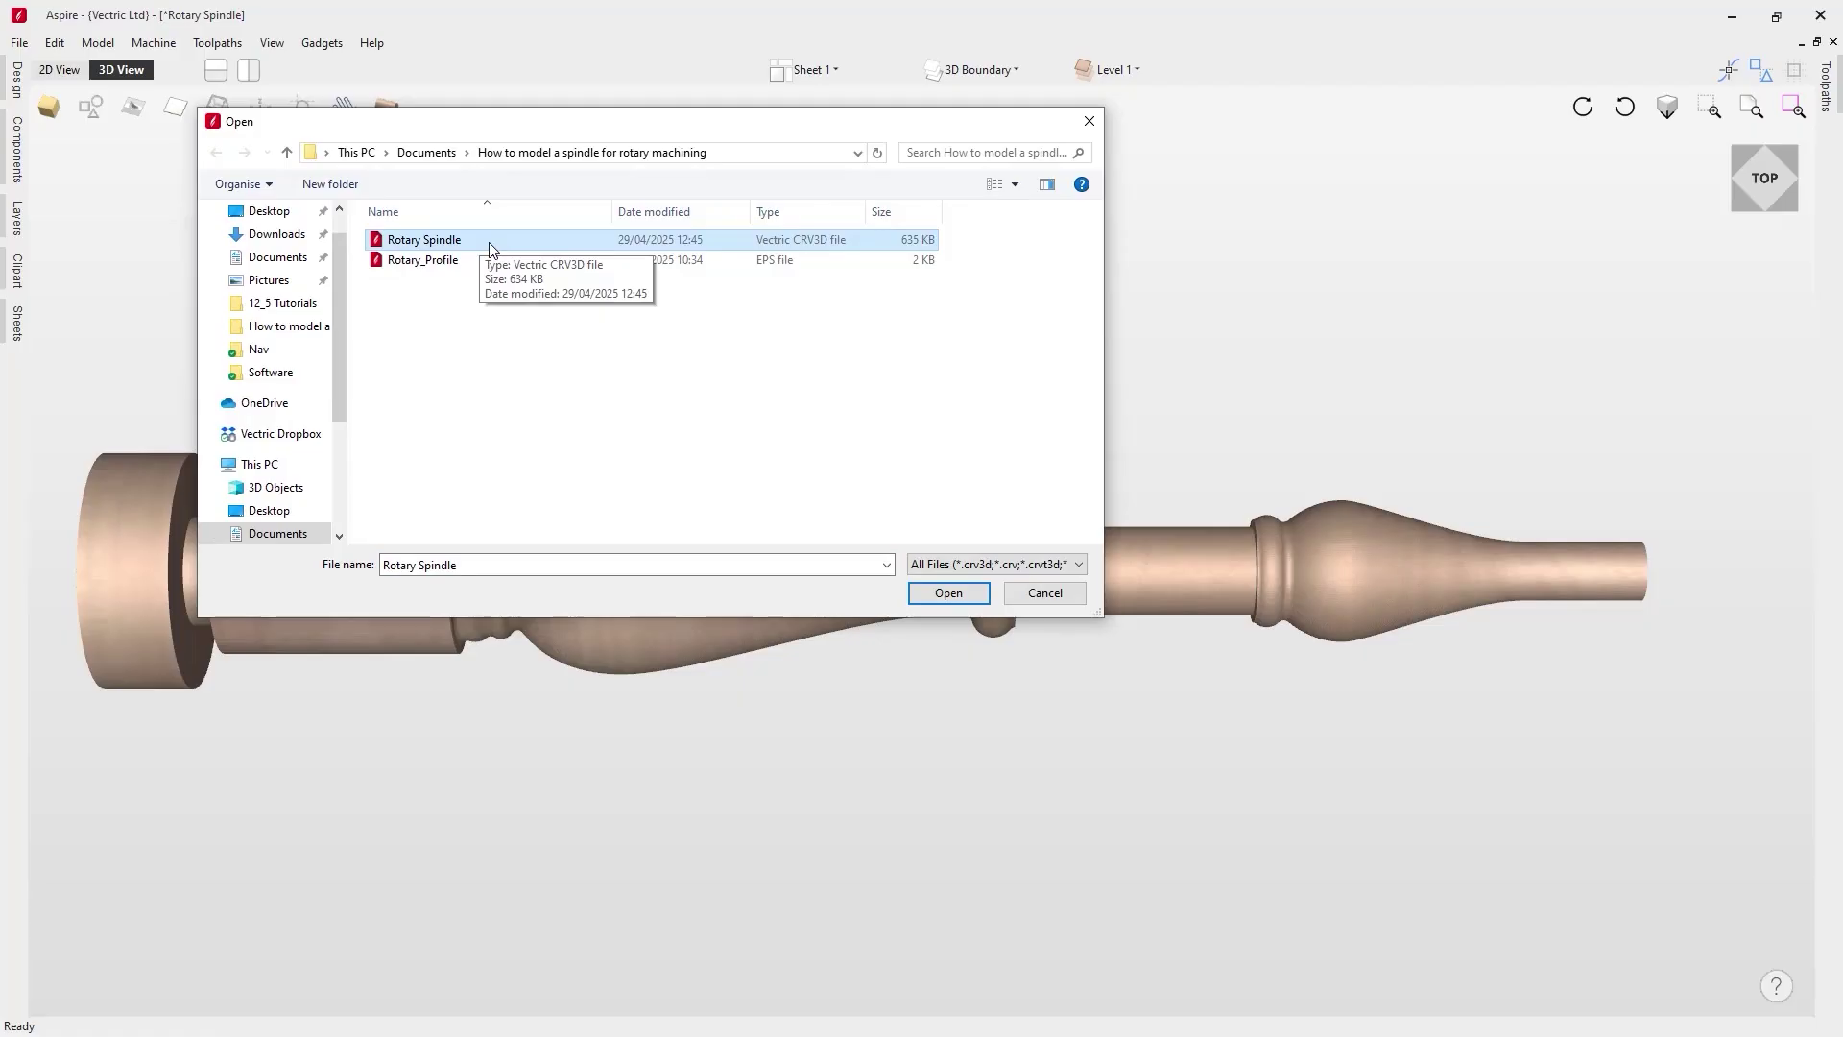
{"action": "double_click", "coordinate": [489, 250]}
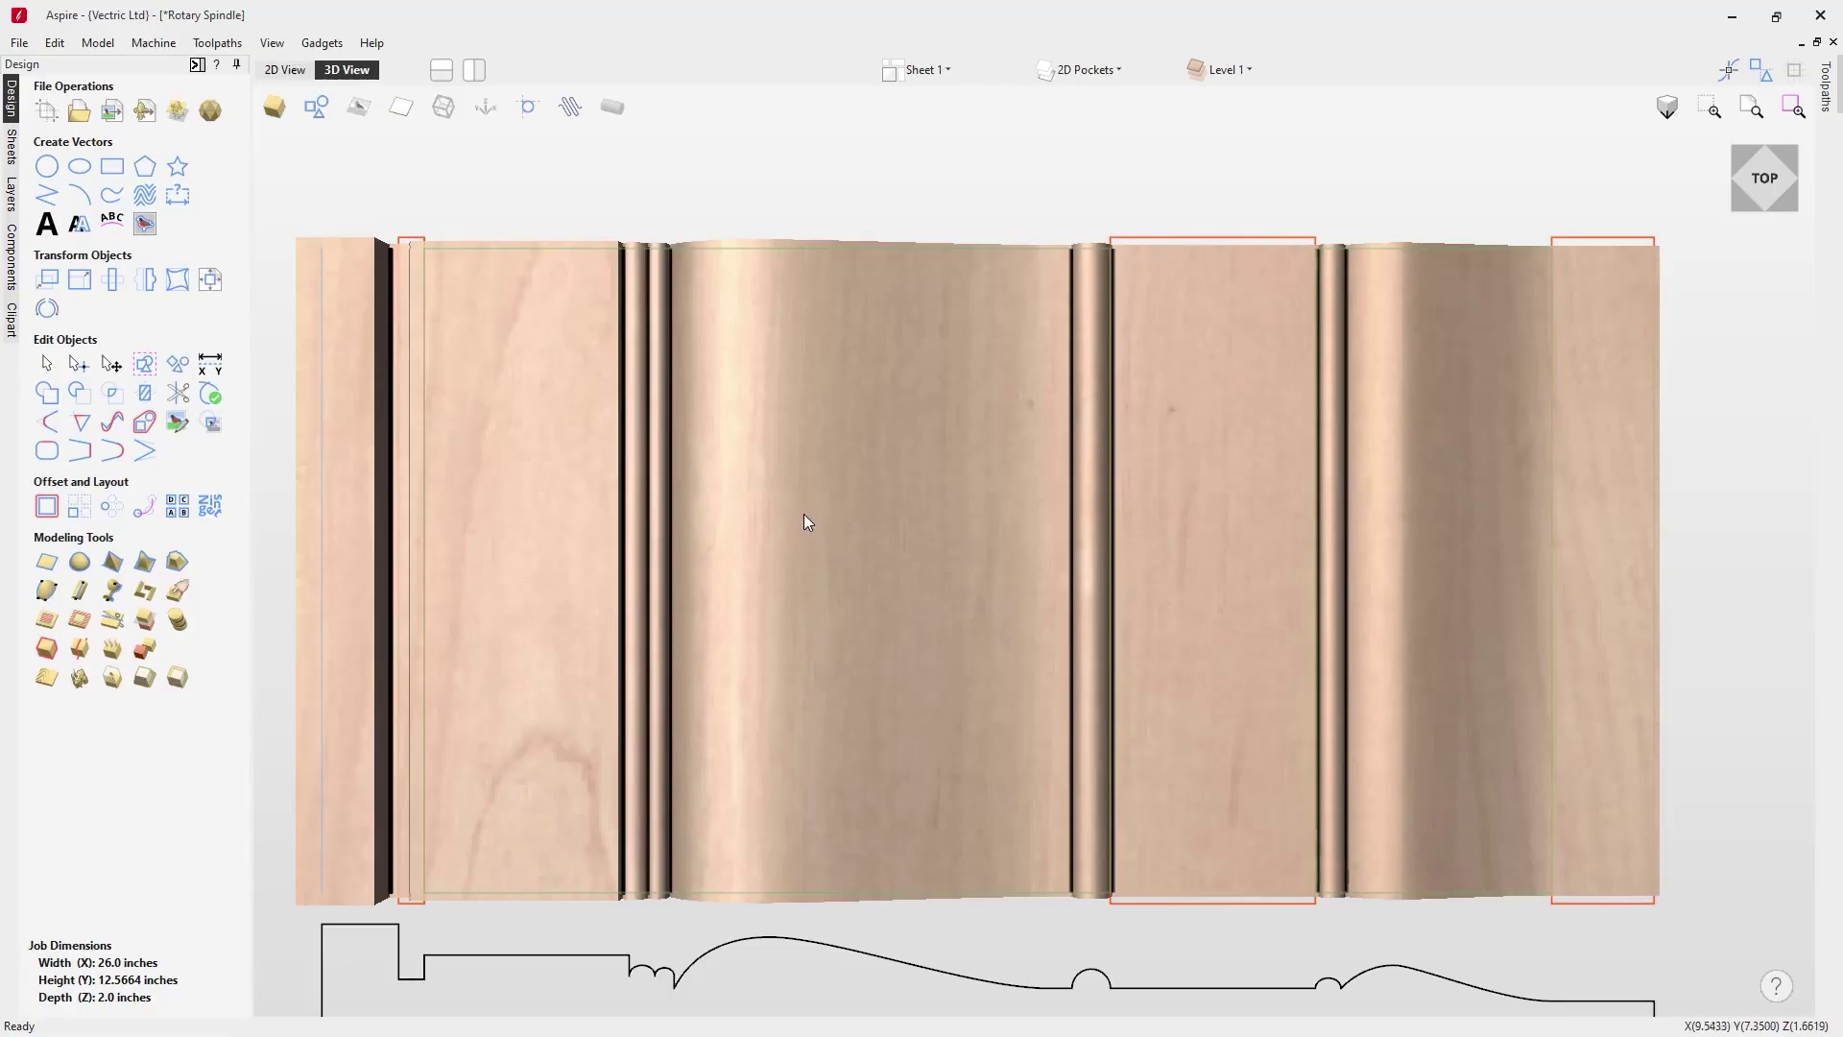
Open the material setup for the toolpaths and set the rapid clearance gap (Z1) to 0.5 inches
{"action": "left_click", "coordinate": [196, 65]}
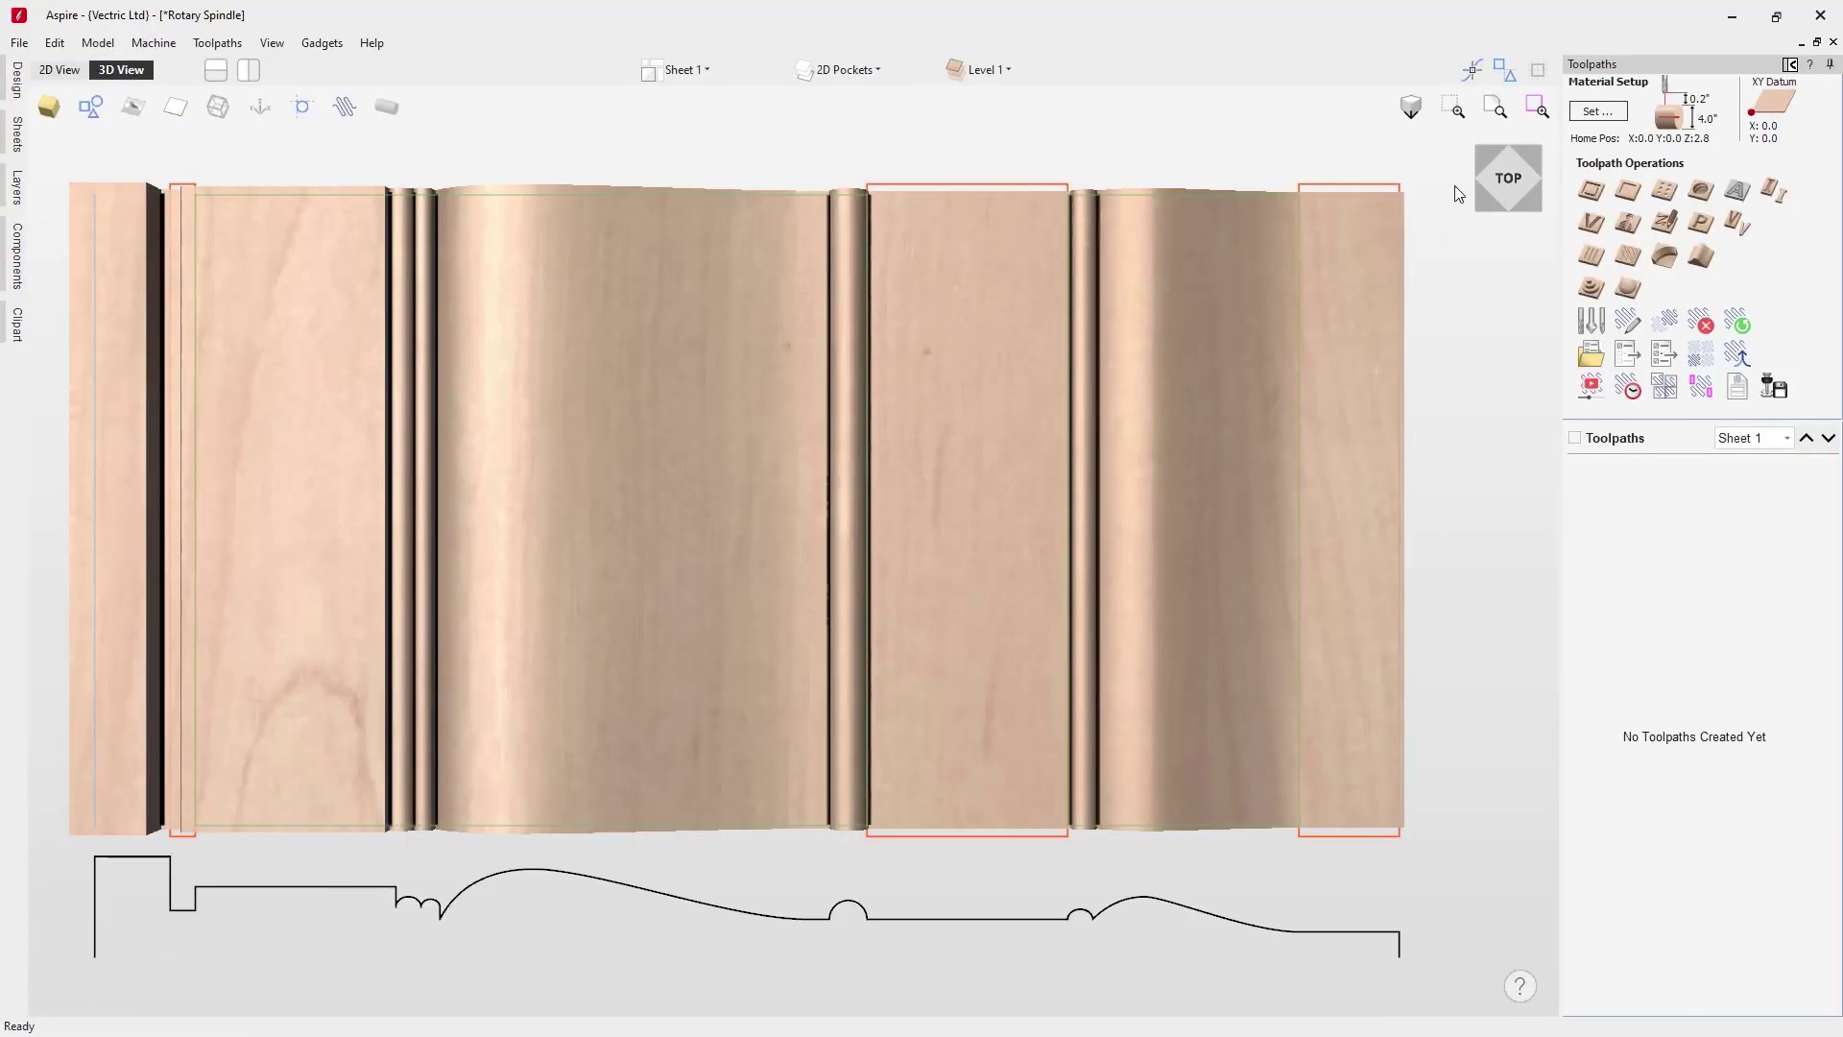
{"action": "left_click", "coordinate": [1598, 111]}
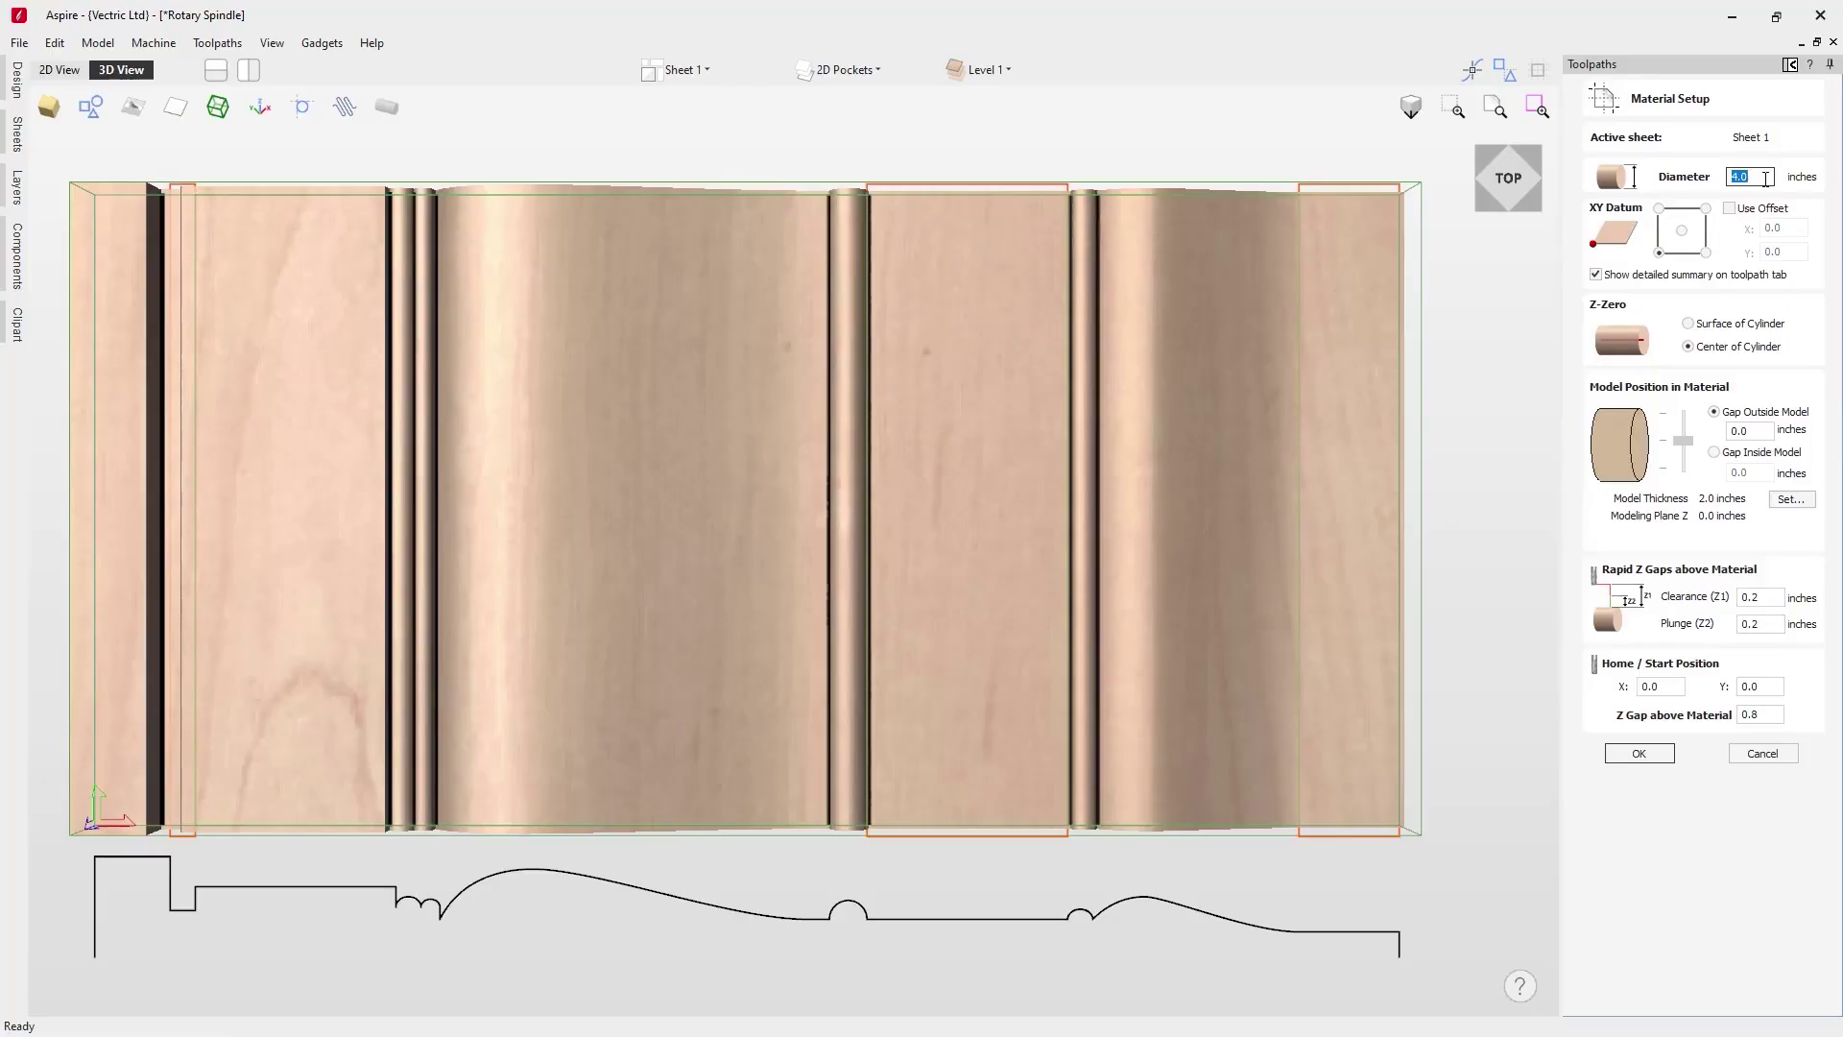
{"action": "left_click", "coordinate": [1765, 180]}
{"action": "left_click", "coordinate": [1767, 598]}
{"action": "type", "text": "5"}
{"action": "key", "text": "BackSpace"}
{"action": "key", "text": "BackSpace"}
{"action": "type", "text": "5"}
{"action": "key", "text": "Tab"}
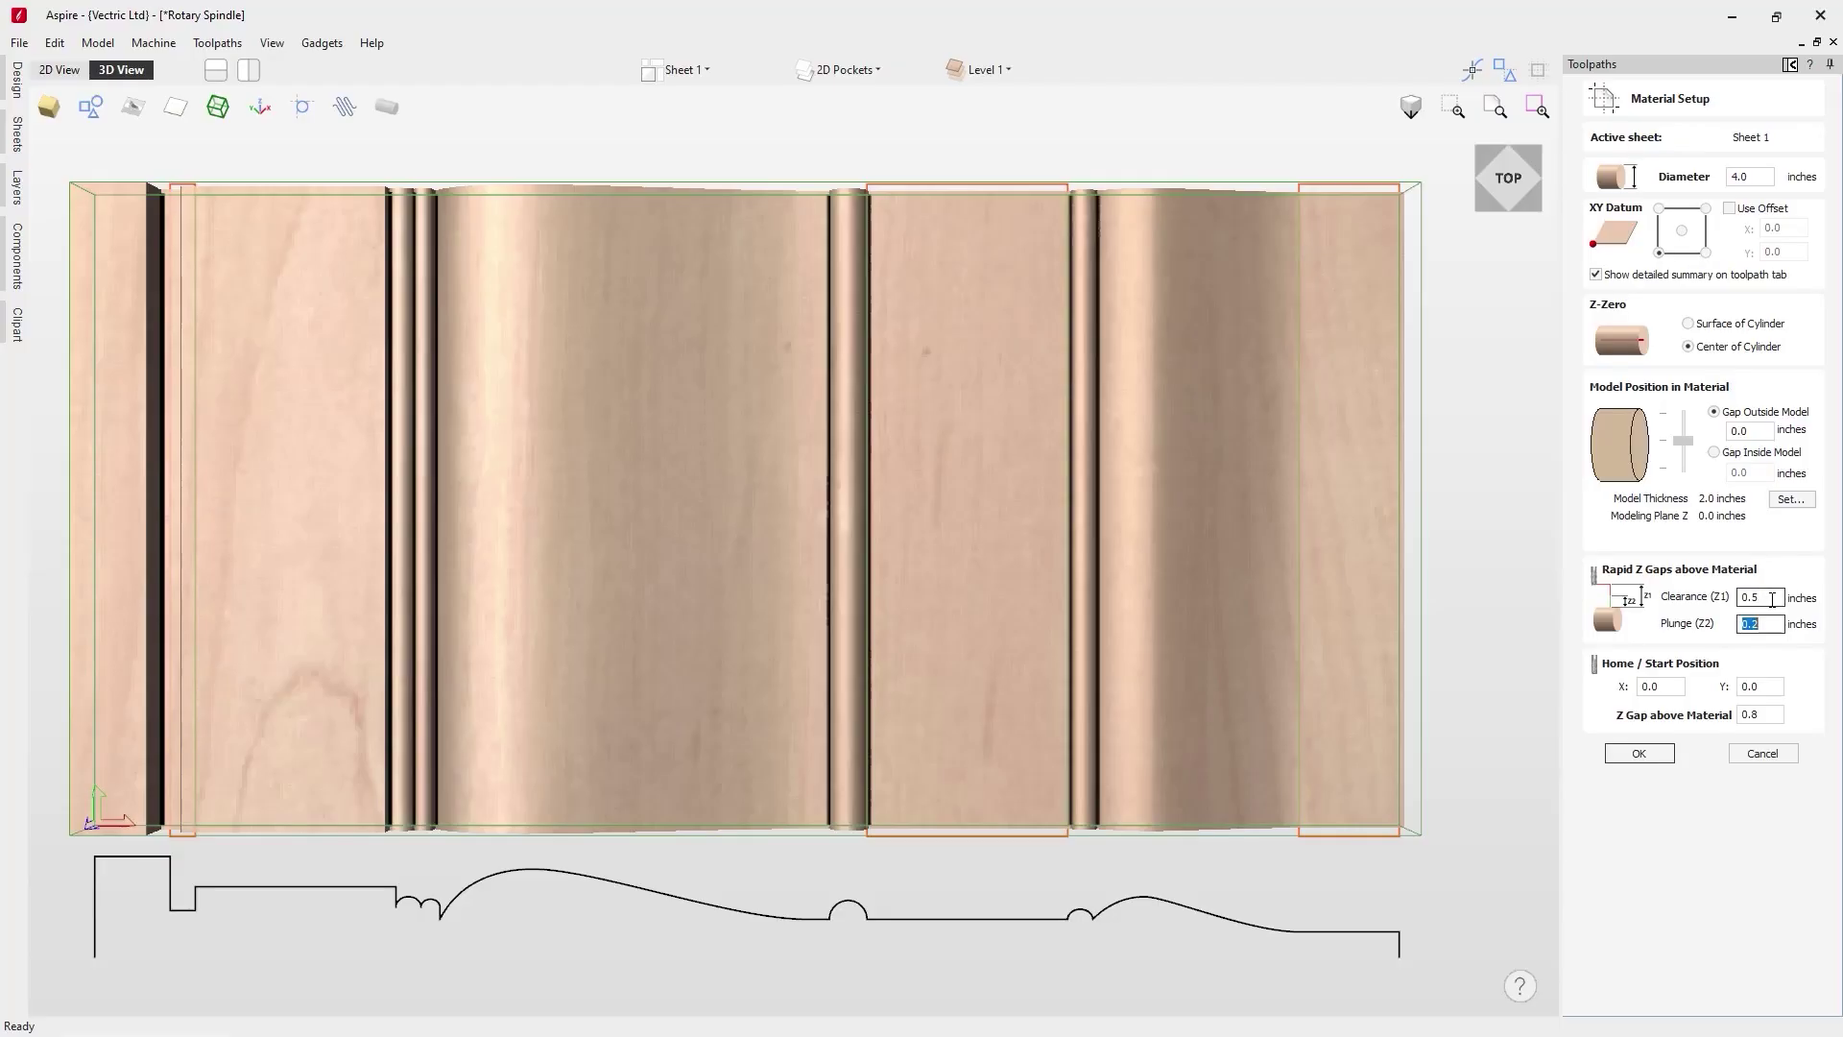
Set the plunge gap (Z2) to 0.25 inches, adjust the home position to Z 2.51, and apply the material setup
{"action": "key", "text": "End"}
{"action": "type", "text": "5"}
{"action": "key", "text": "Tab"}
{"action": "key", "text": "Tab"}
{"action": "left_click", "coordinate": [1767, 715]}
{"action": "double_click", "coordinate": [1767, 715]}
{"action": "type", "text": ".25"}
{"action": "left_click", "coordinate": [1638, 755]}
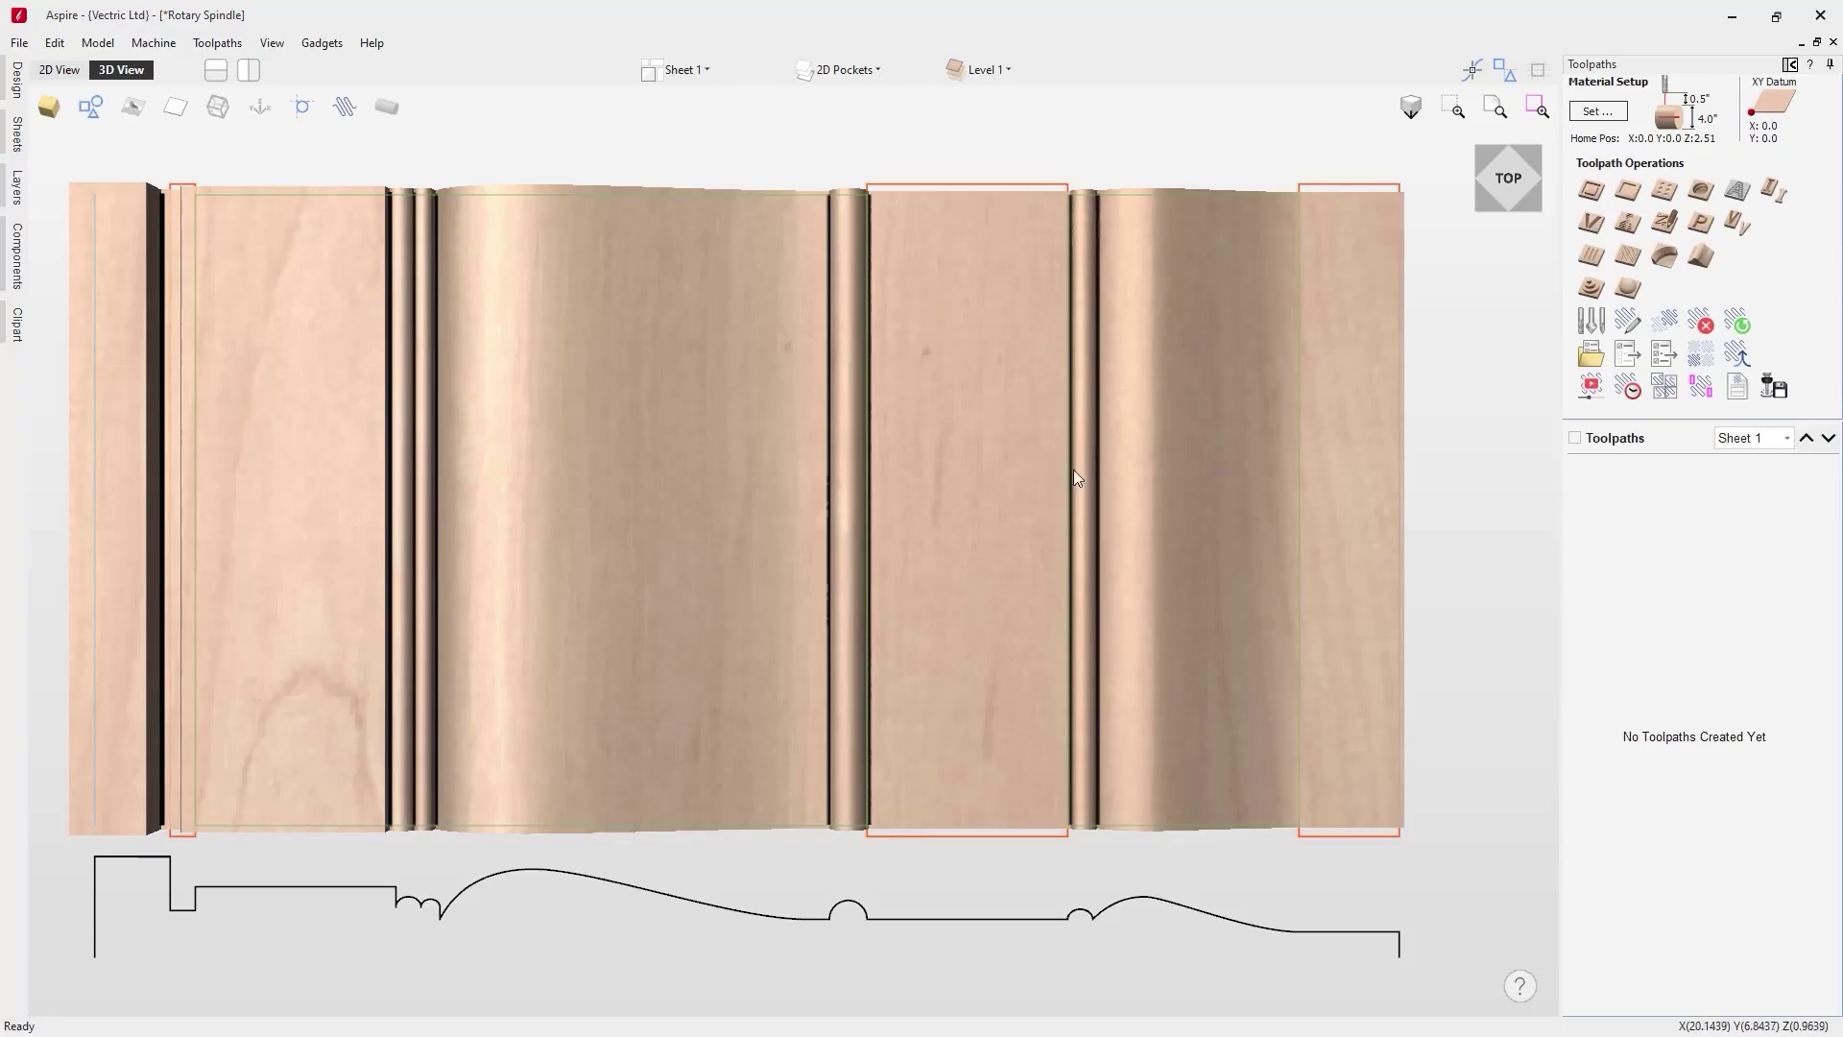
Make the 3D Boundary layer active and select all of its boundary vectors
{"action": "left_click", "coordinate": [875, 72]}
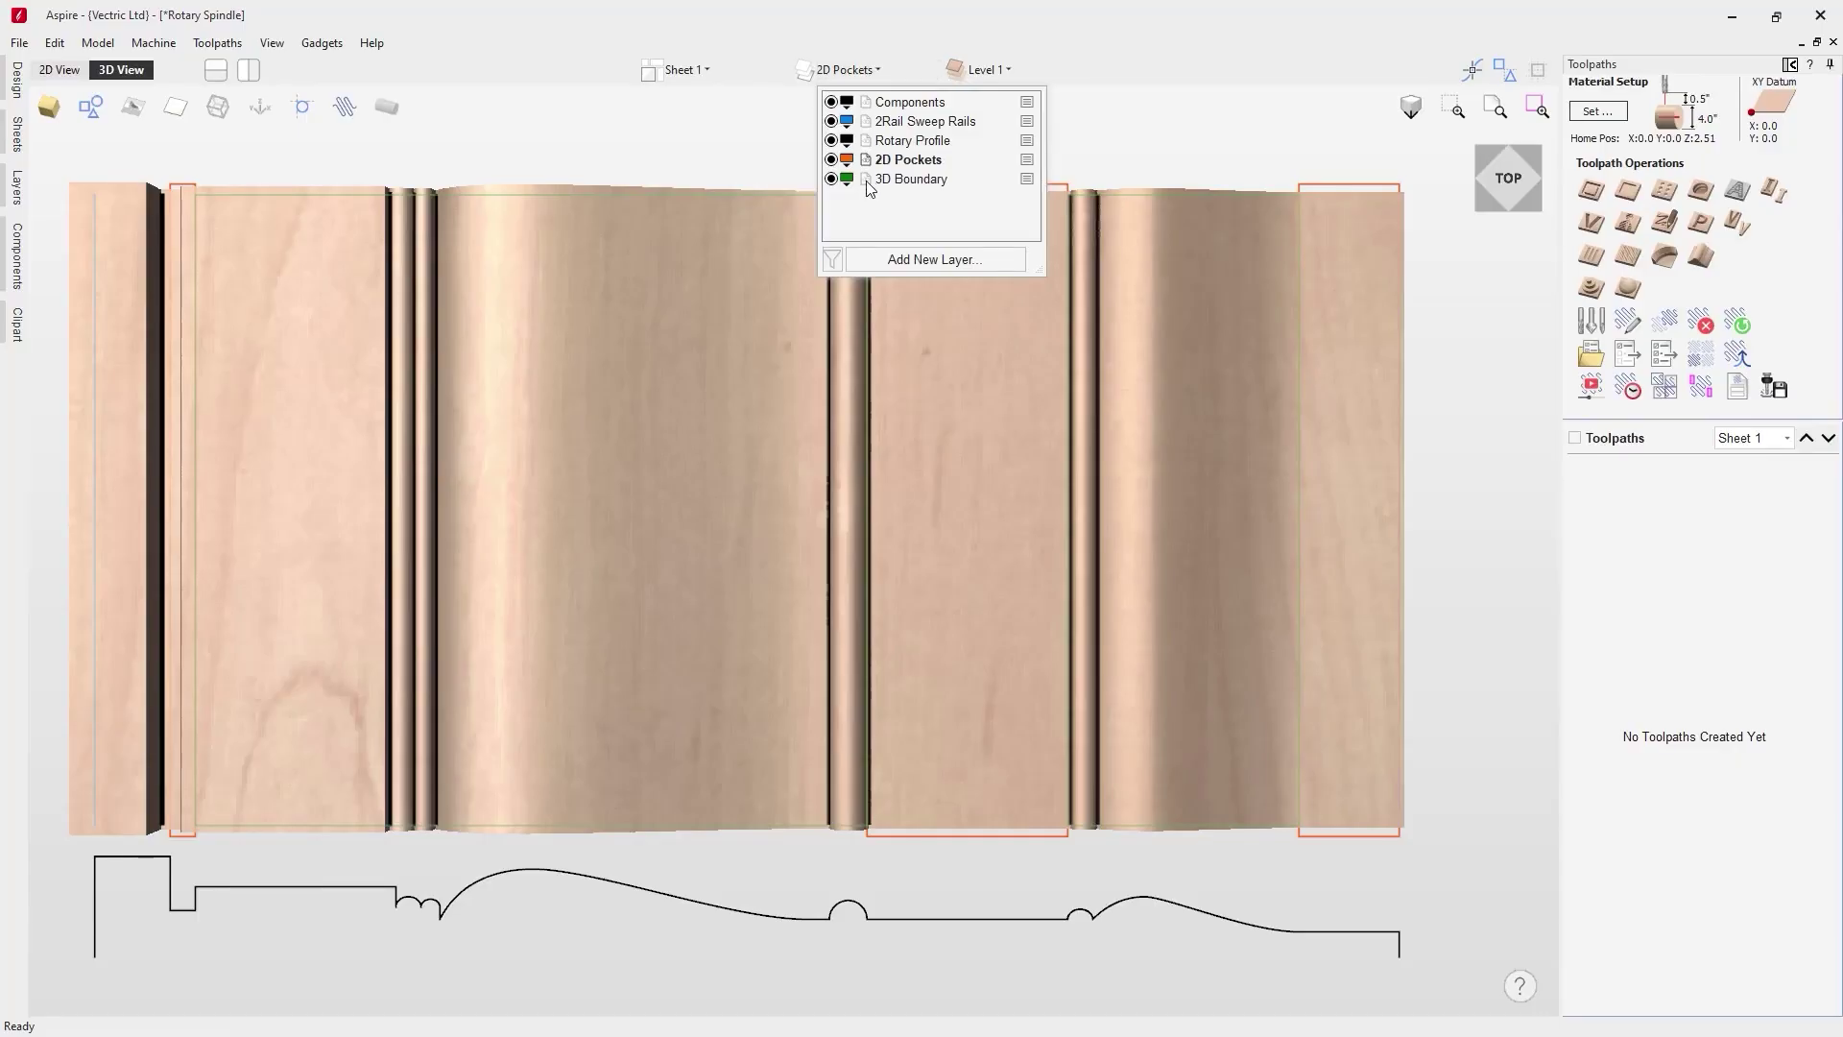
{"action": "left_click", "coordinate": [907, 179]}
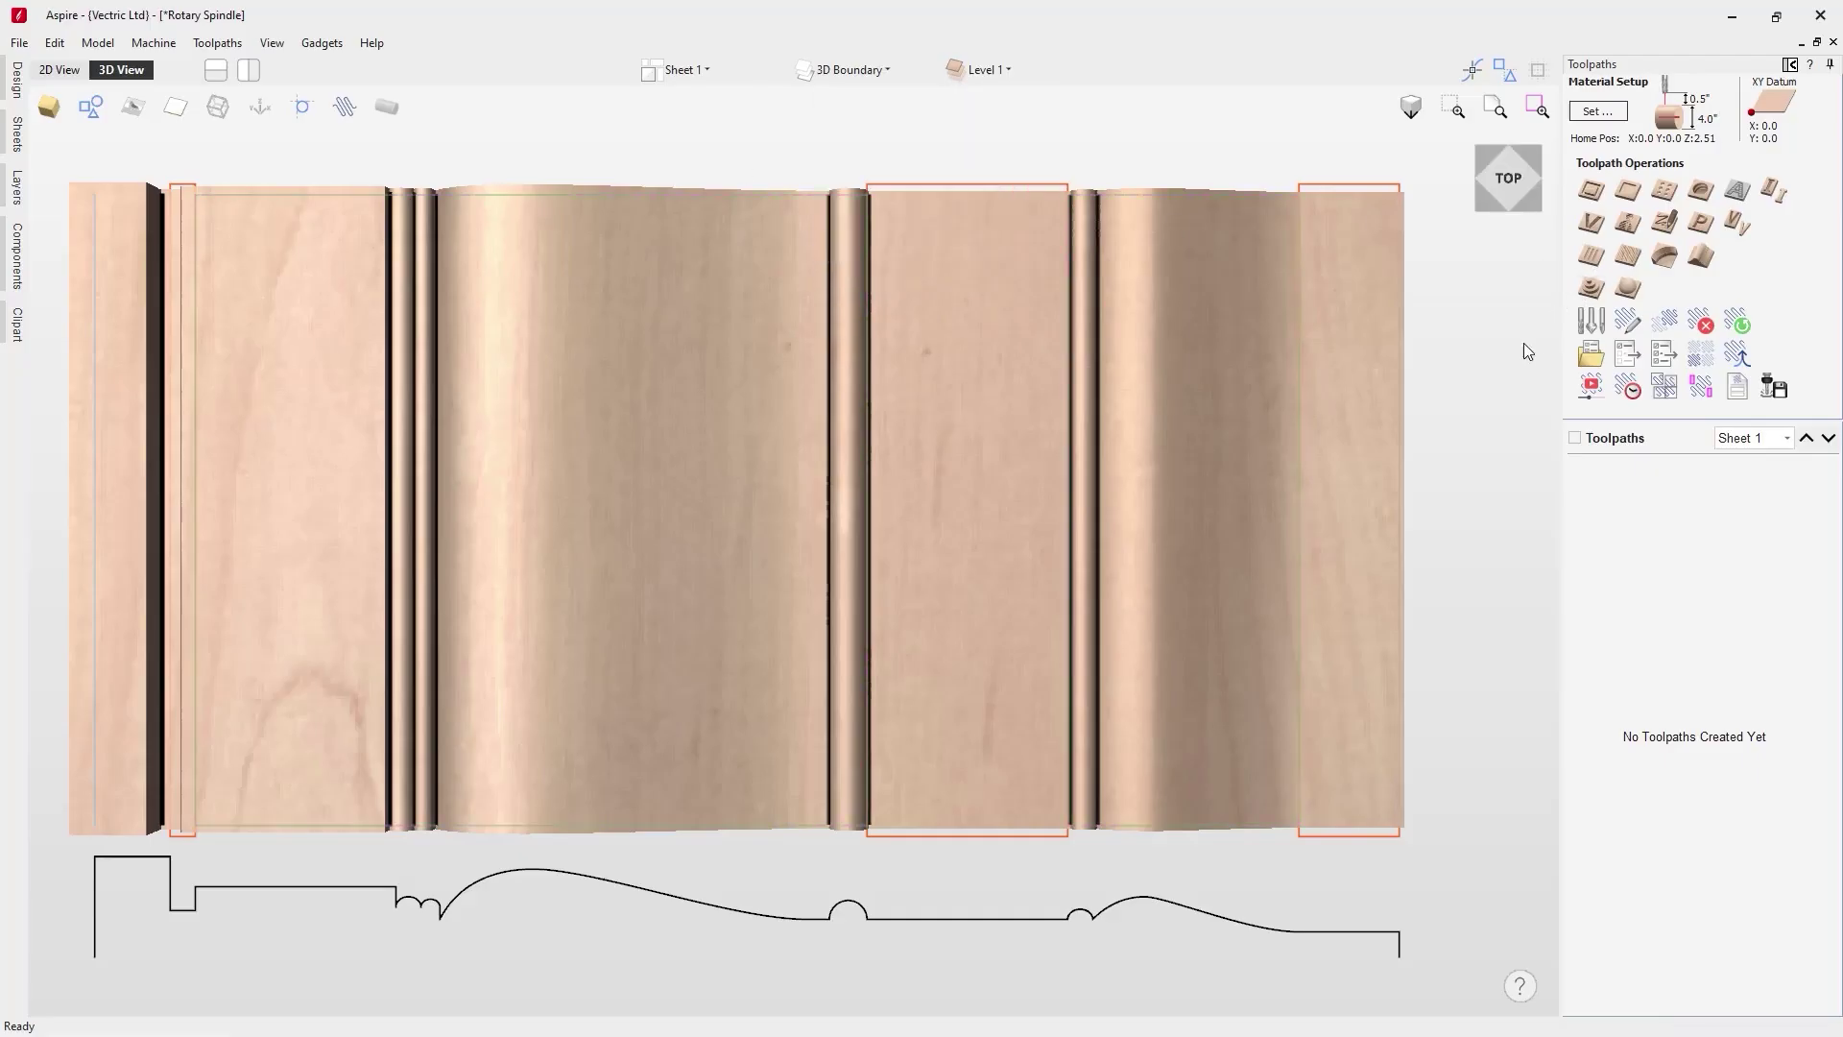
{"action": "left_click", "coordinate": [857, 73]}
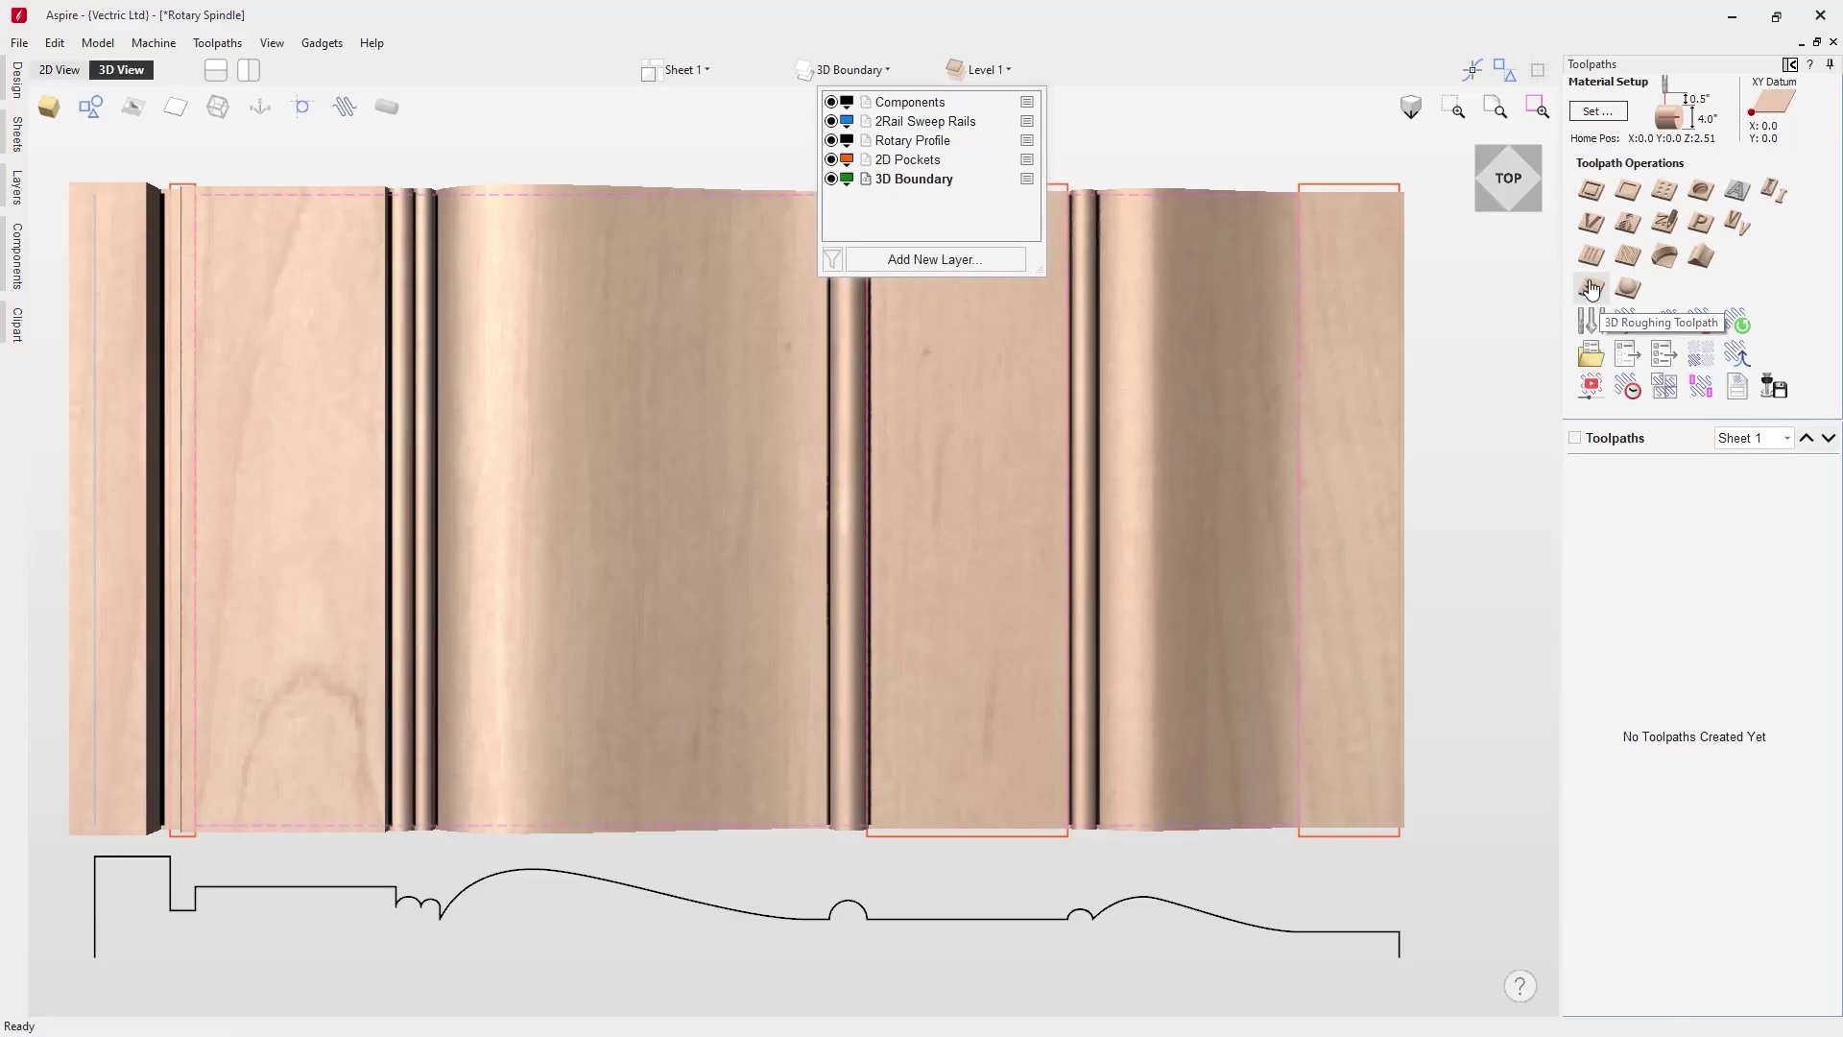
Start a 3D roughing toolpath and set the 1/4" end mill's pass depth to 0.25 inches
{"action": "left_click", "coordinate": [1591, 289]}
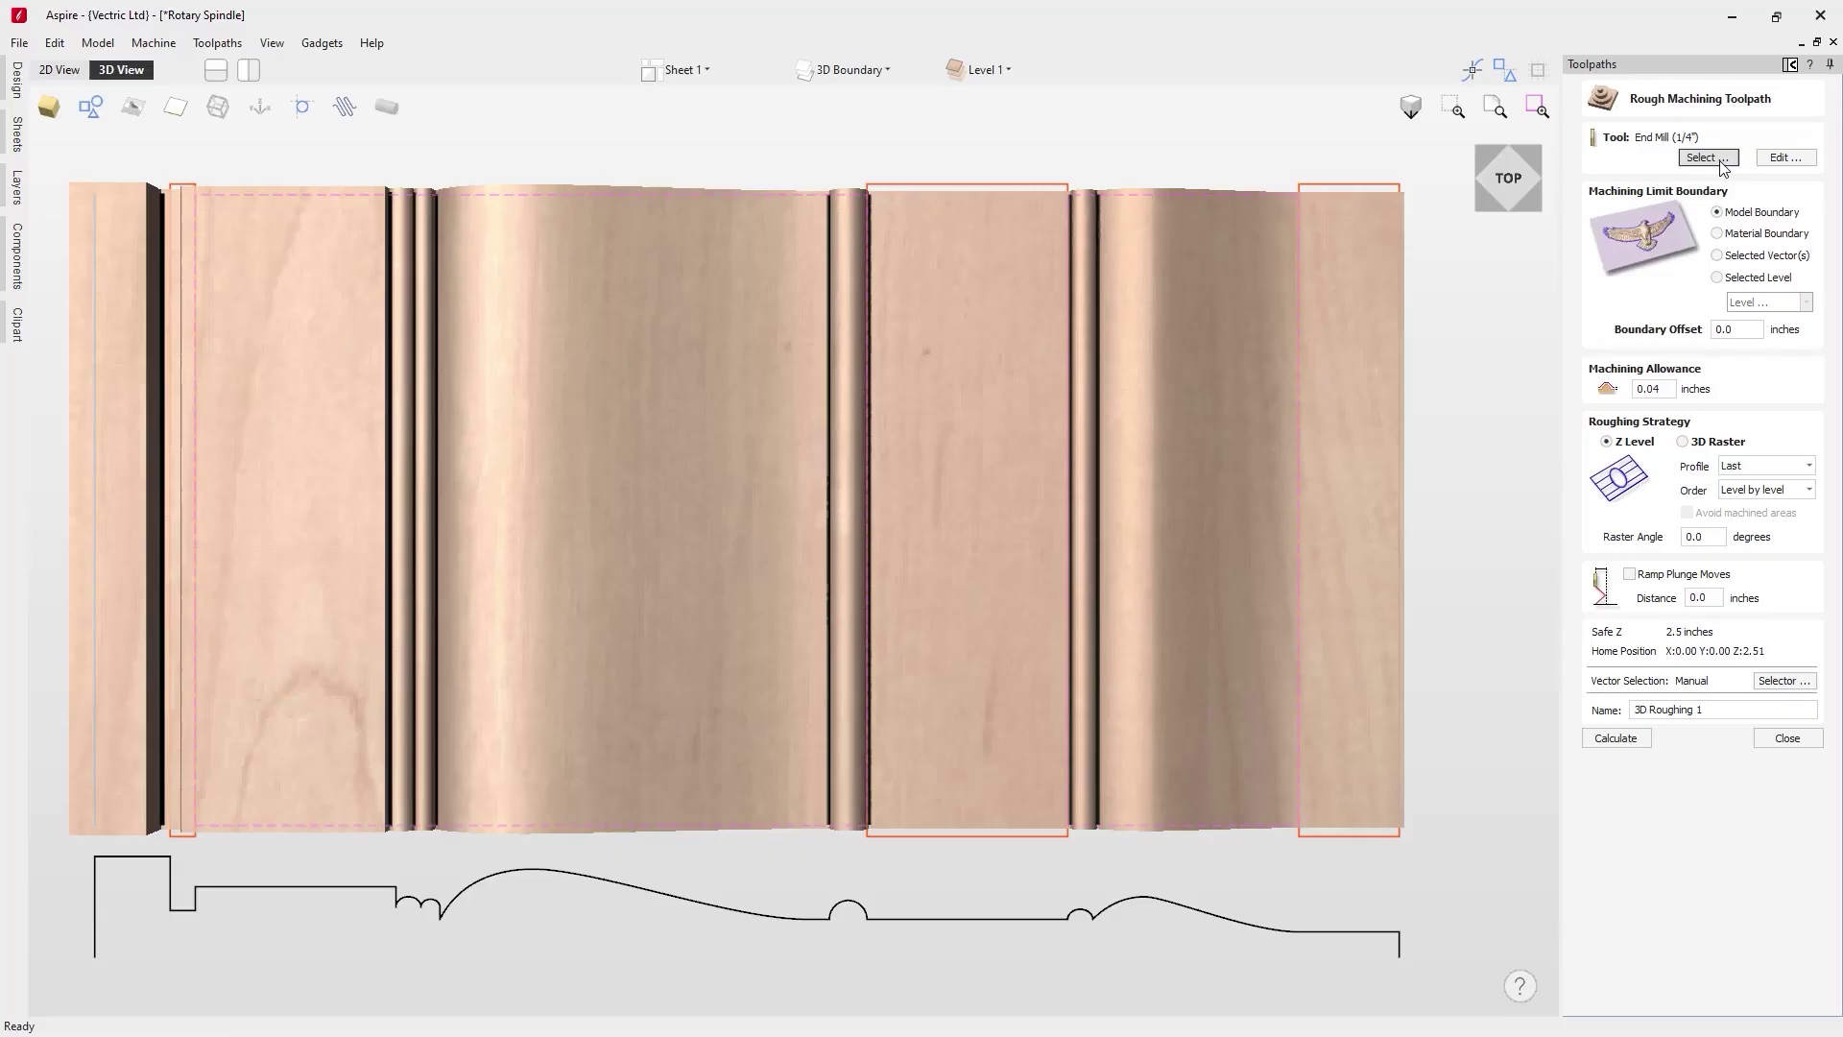
{"action": "left_click", "coordinate": [1786, 158]}
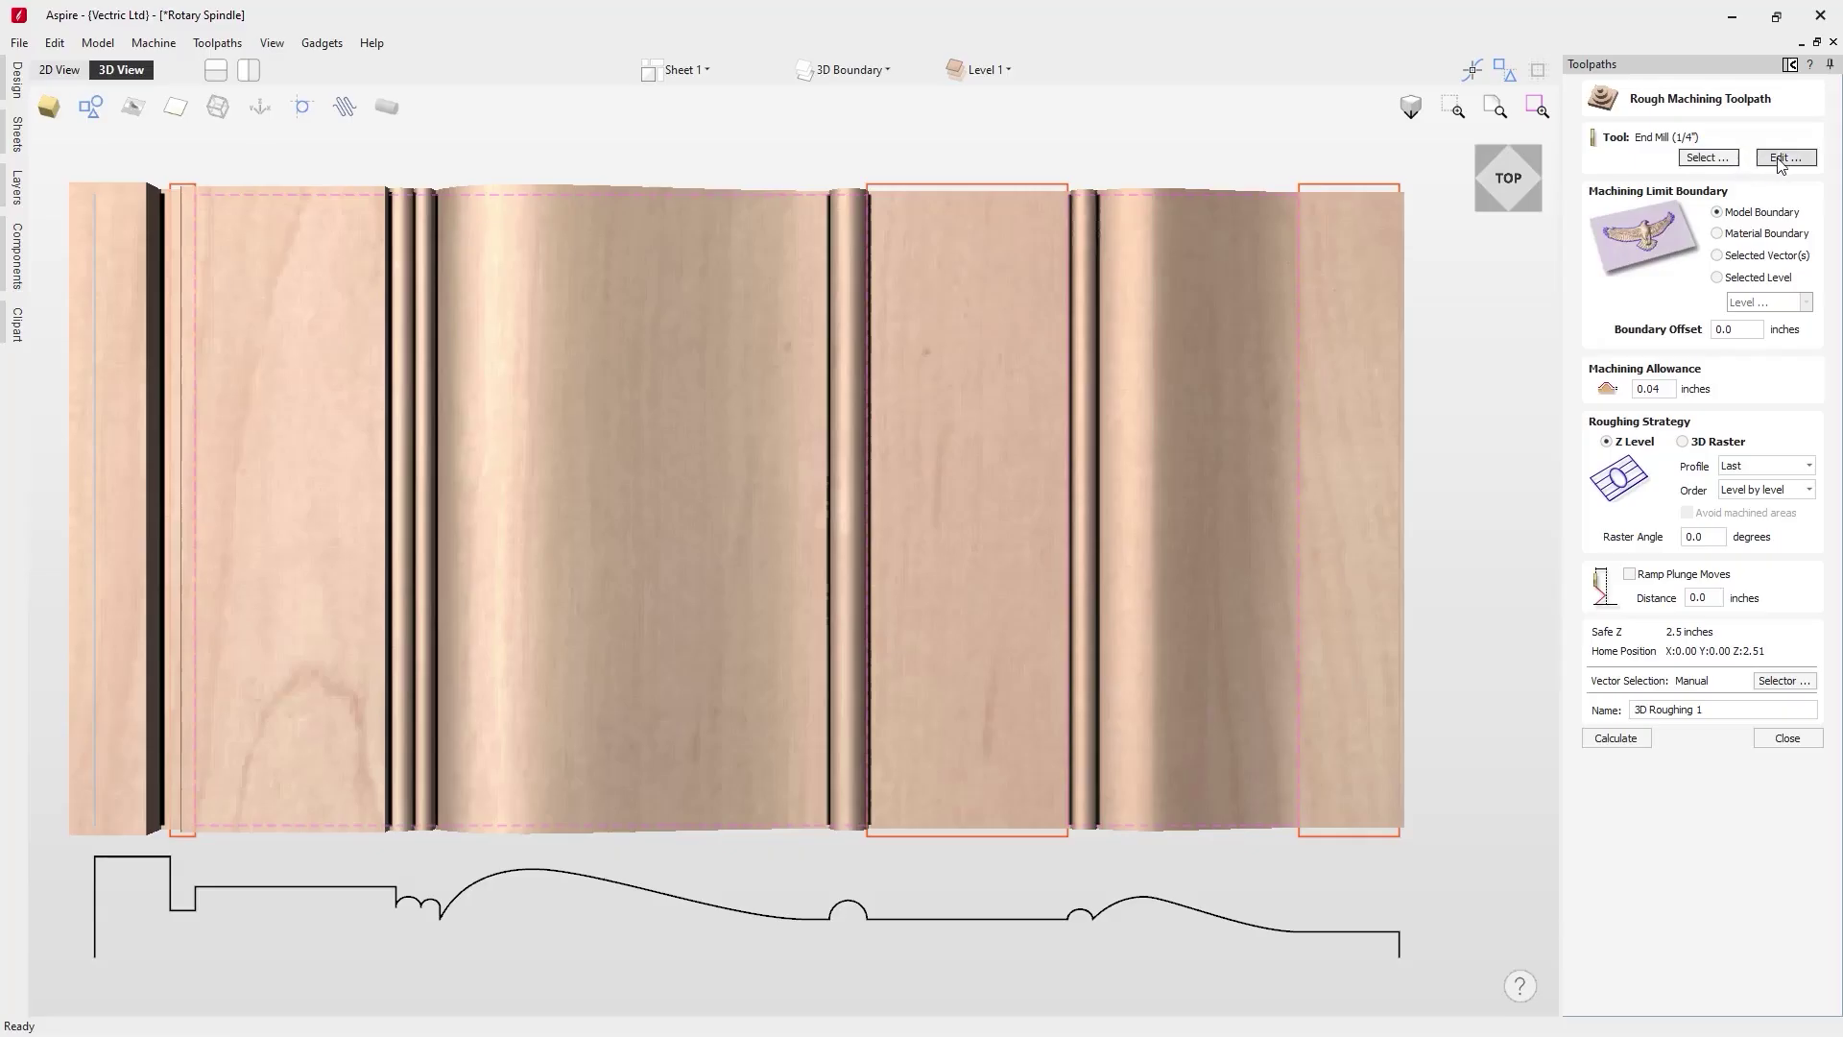
{"action": "double_click", "coordinate": [784, 538]}
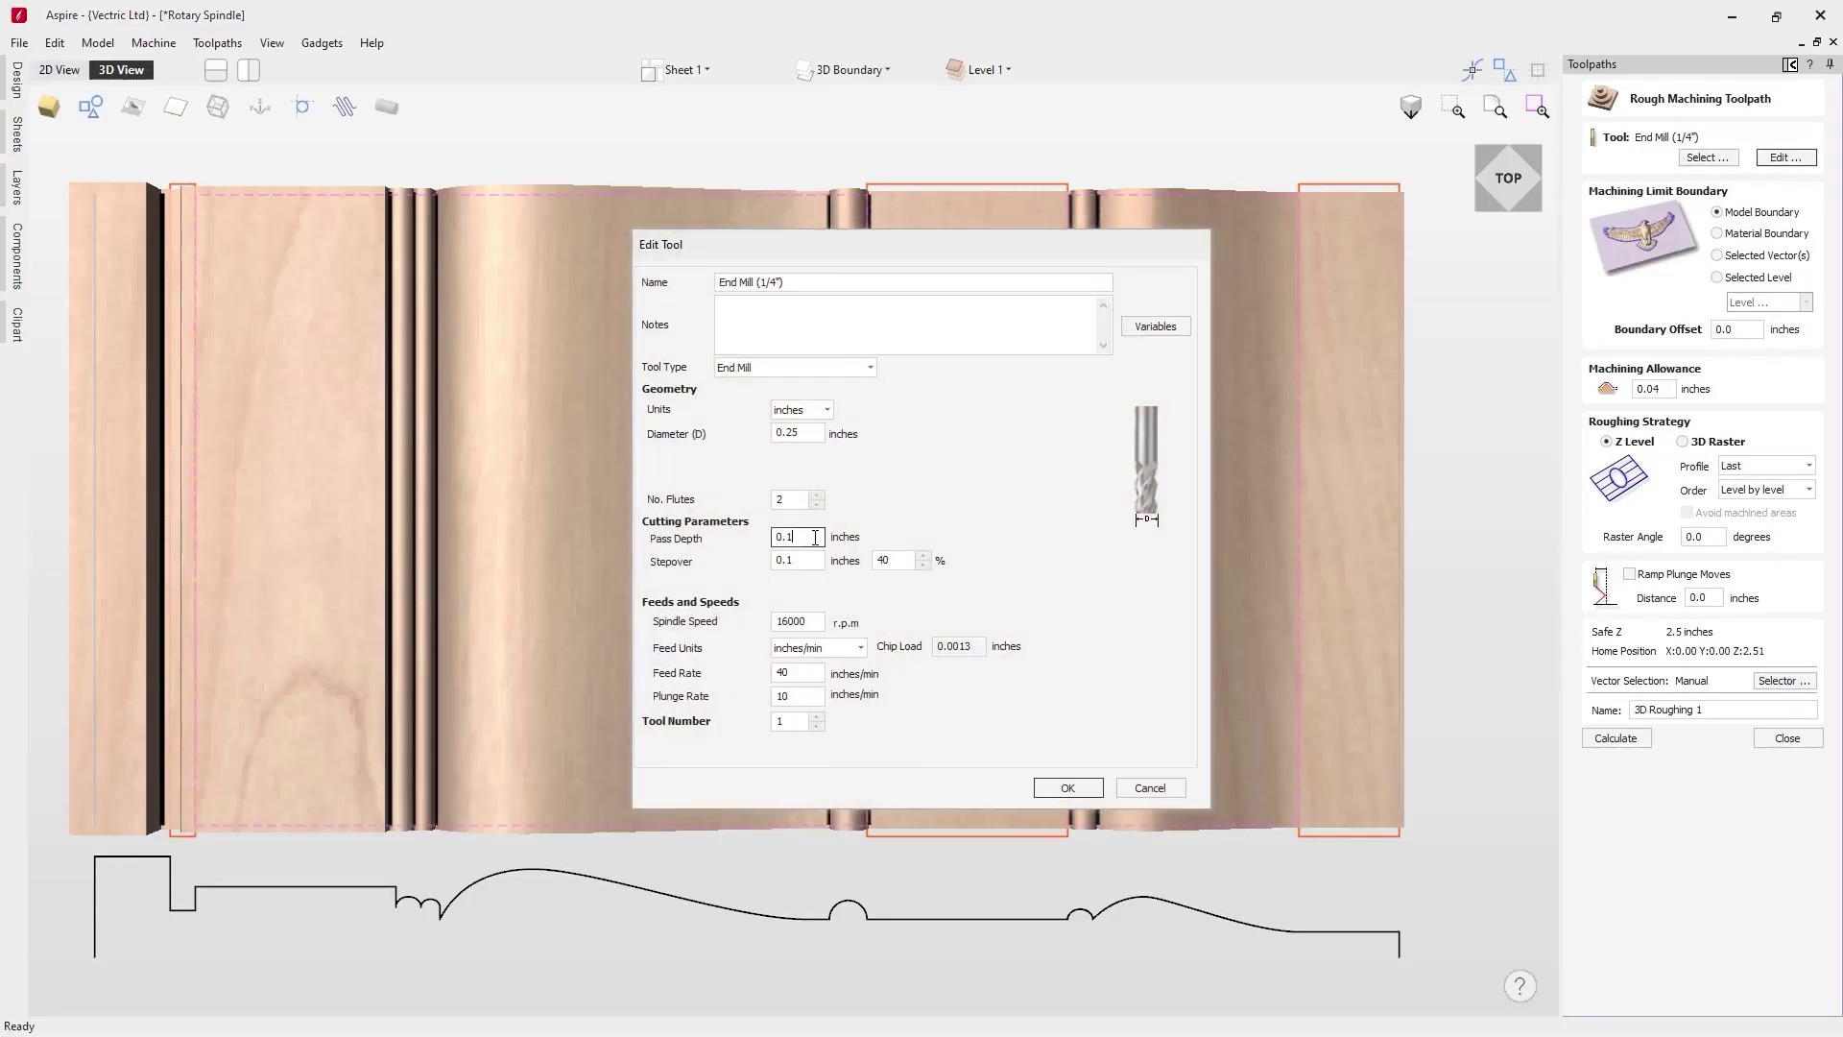
{"action": "type", "text": "0.25"}
{"action": "left_click", "coordinate": [1068, 788]}
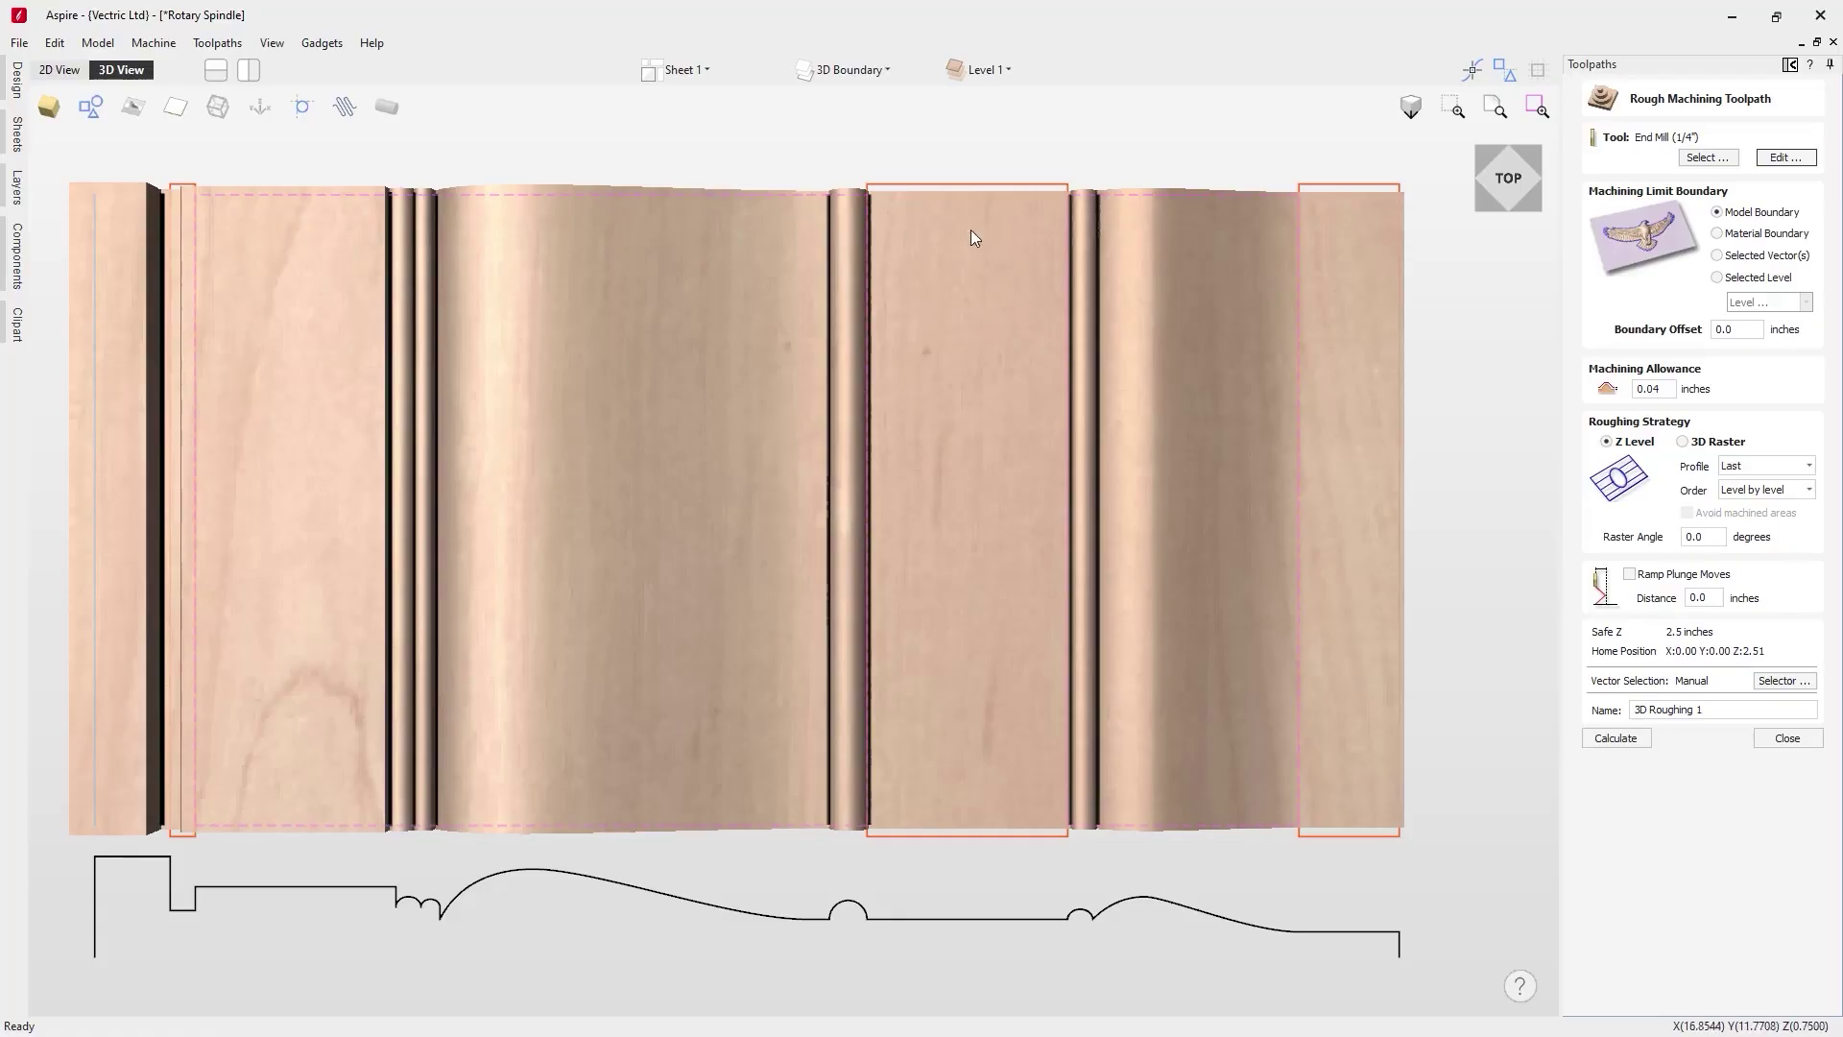
Limit the roughing to the selected vectors and set the machining allowance to 0.05 inches
{"action": "left_click", "coordinate": [1774, 256]}
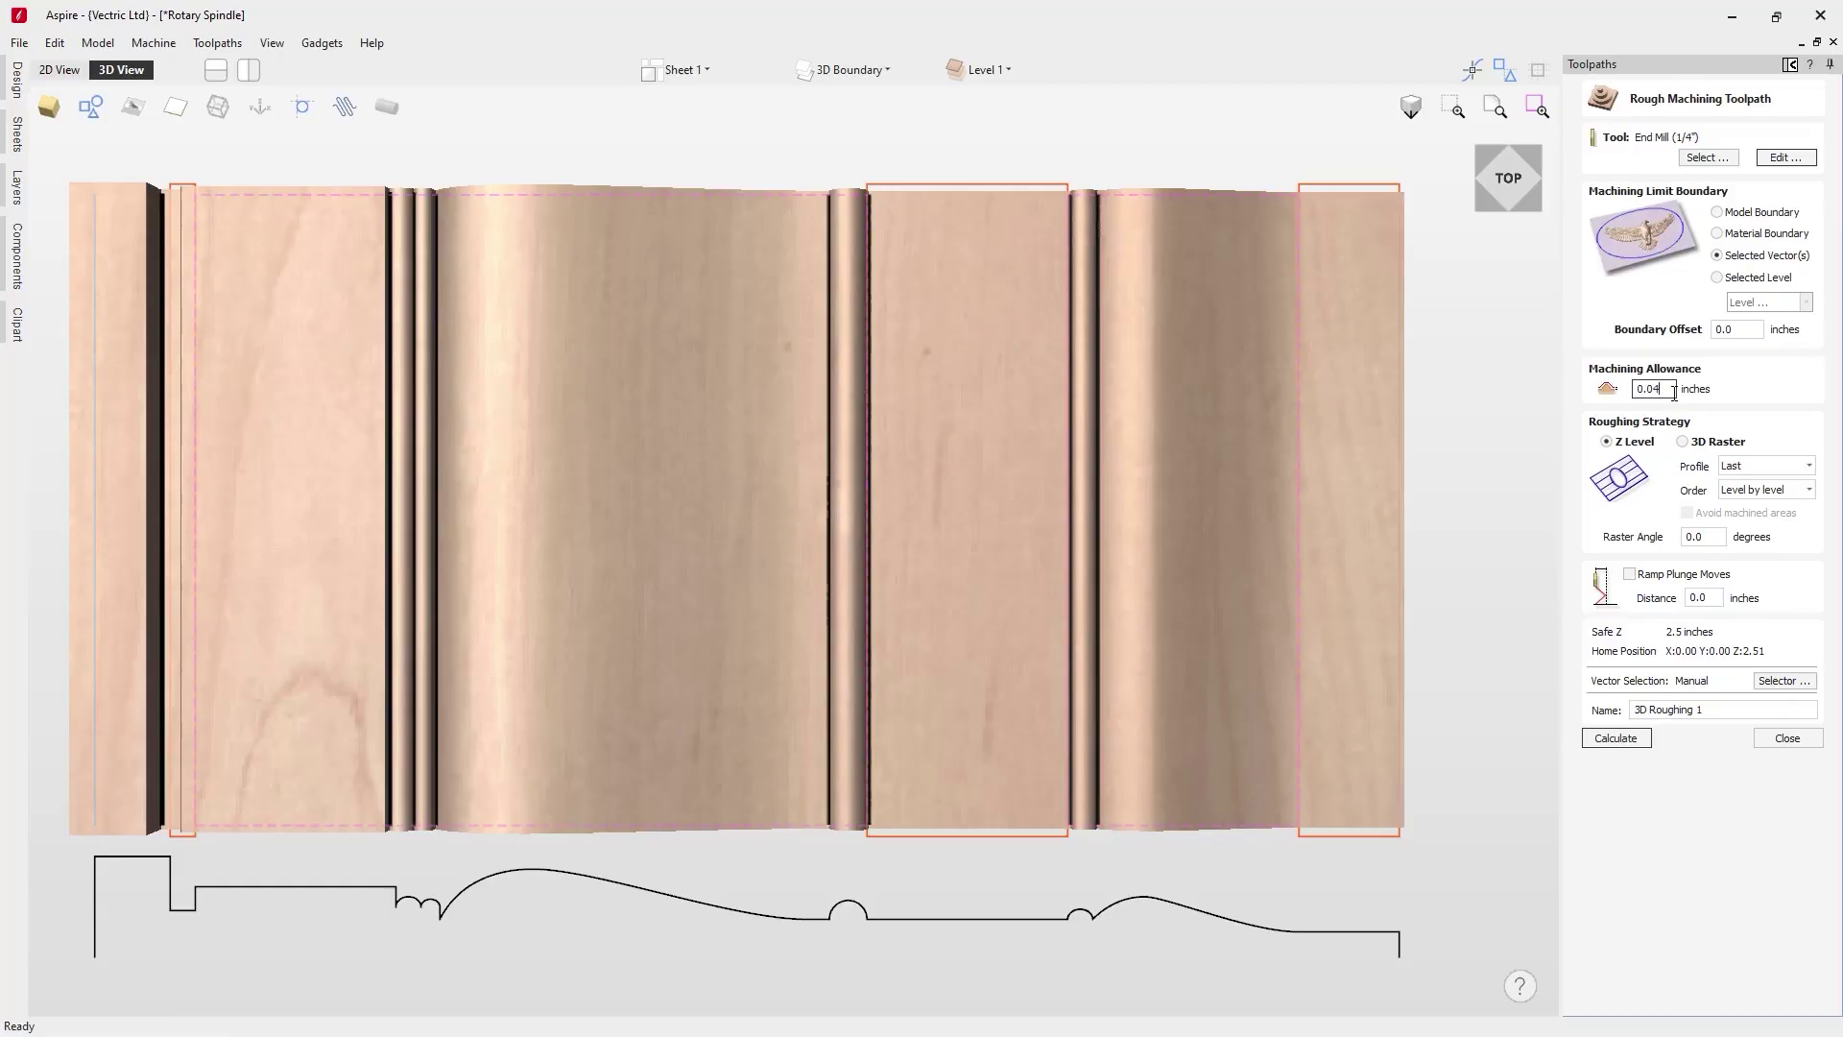
{"action": "key", "text": "BackSpace"}
{"action": "type", "text": "5"}
{"action": "key", "text": "Return"}
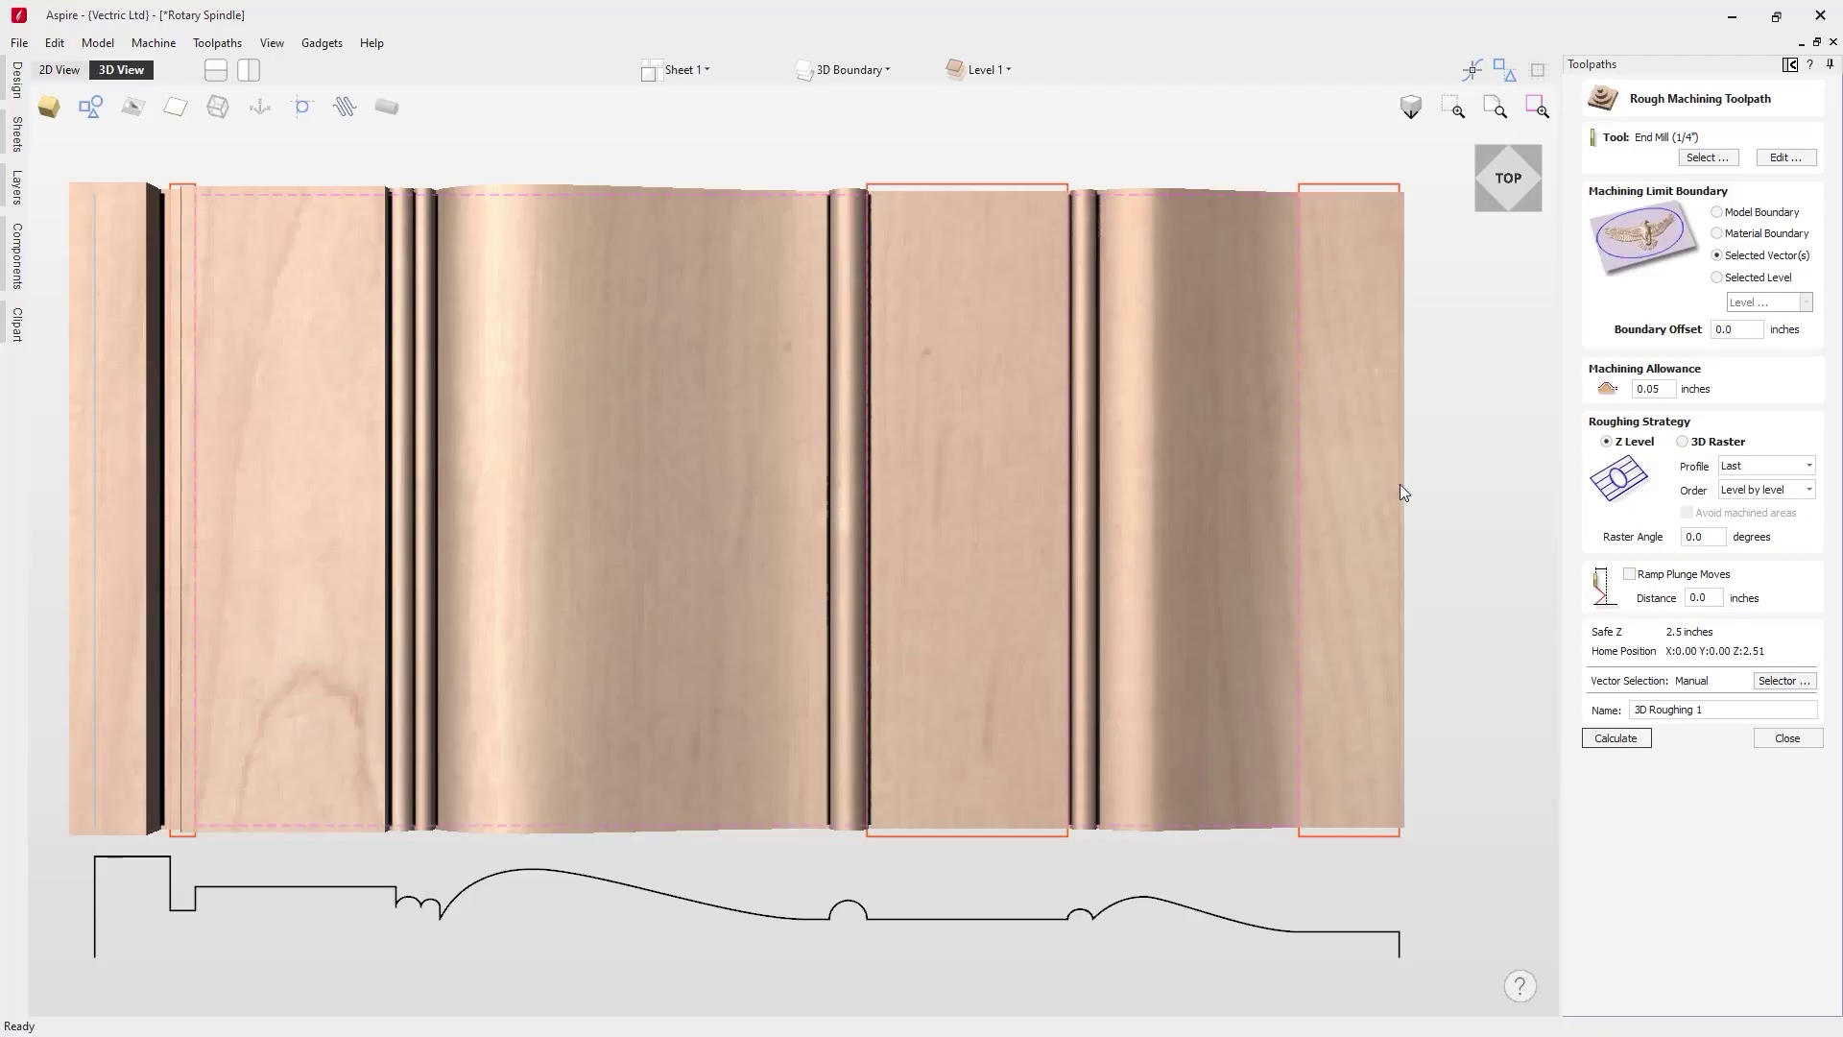
Show the model wrapped as a cylinder and set the Z Level roughing order to Depth first
{"action": "left_click", "coordinate": [387, 109]}
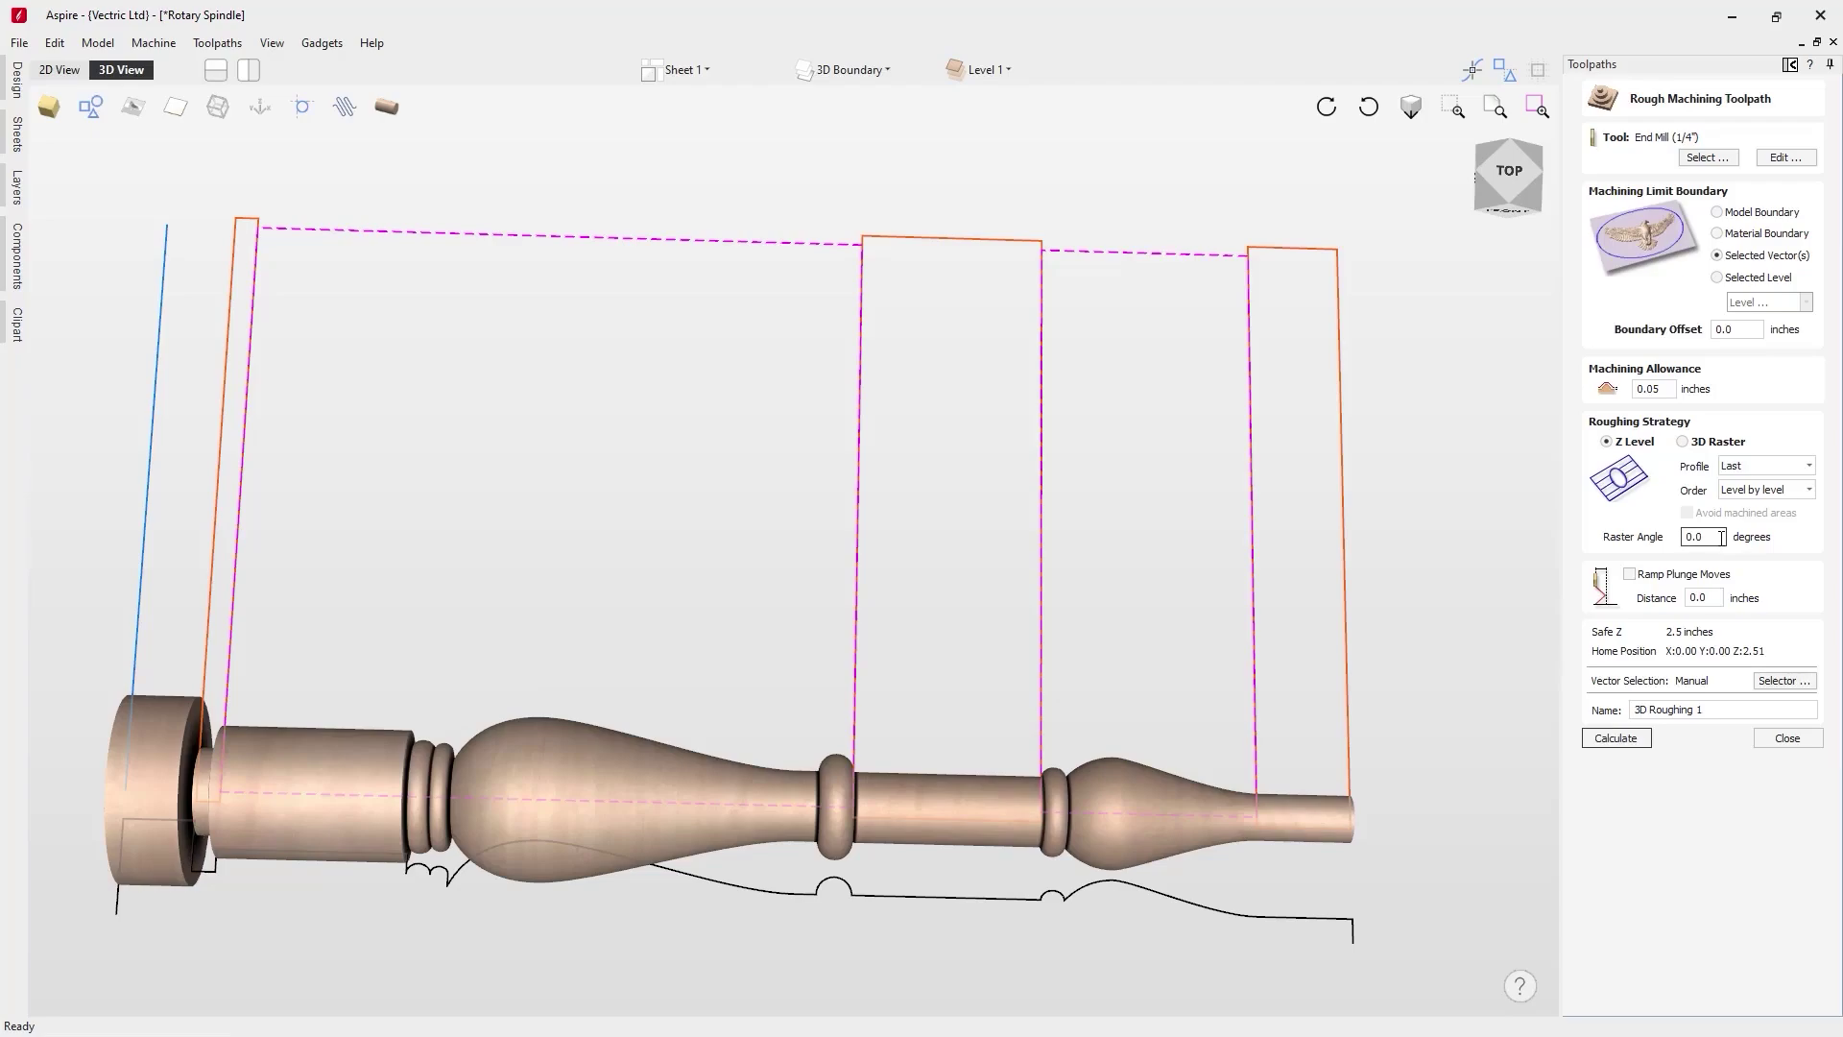
{"action": "left_click_drag", "start_coordinate": [1722, 537], "coordinate": [1675, 536]}
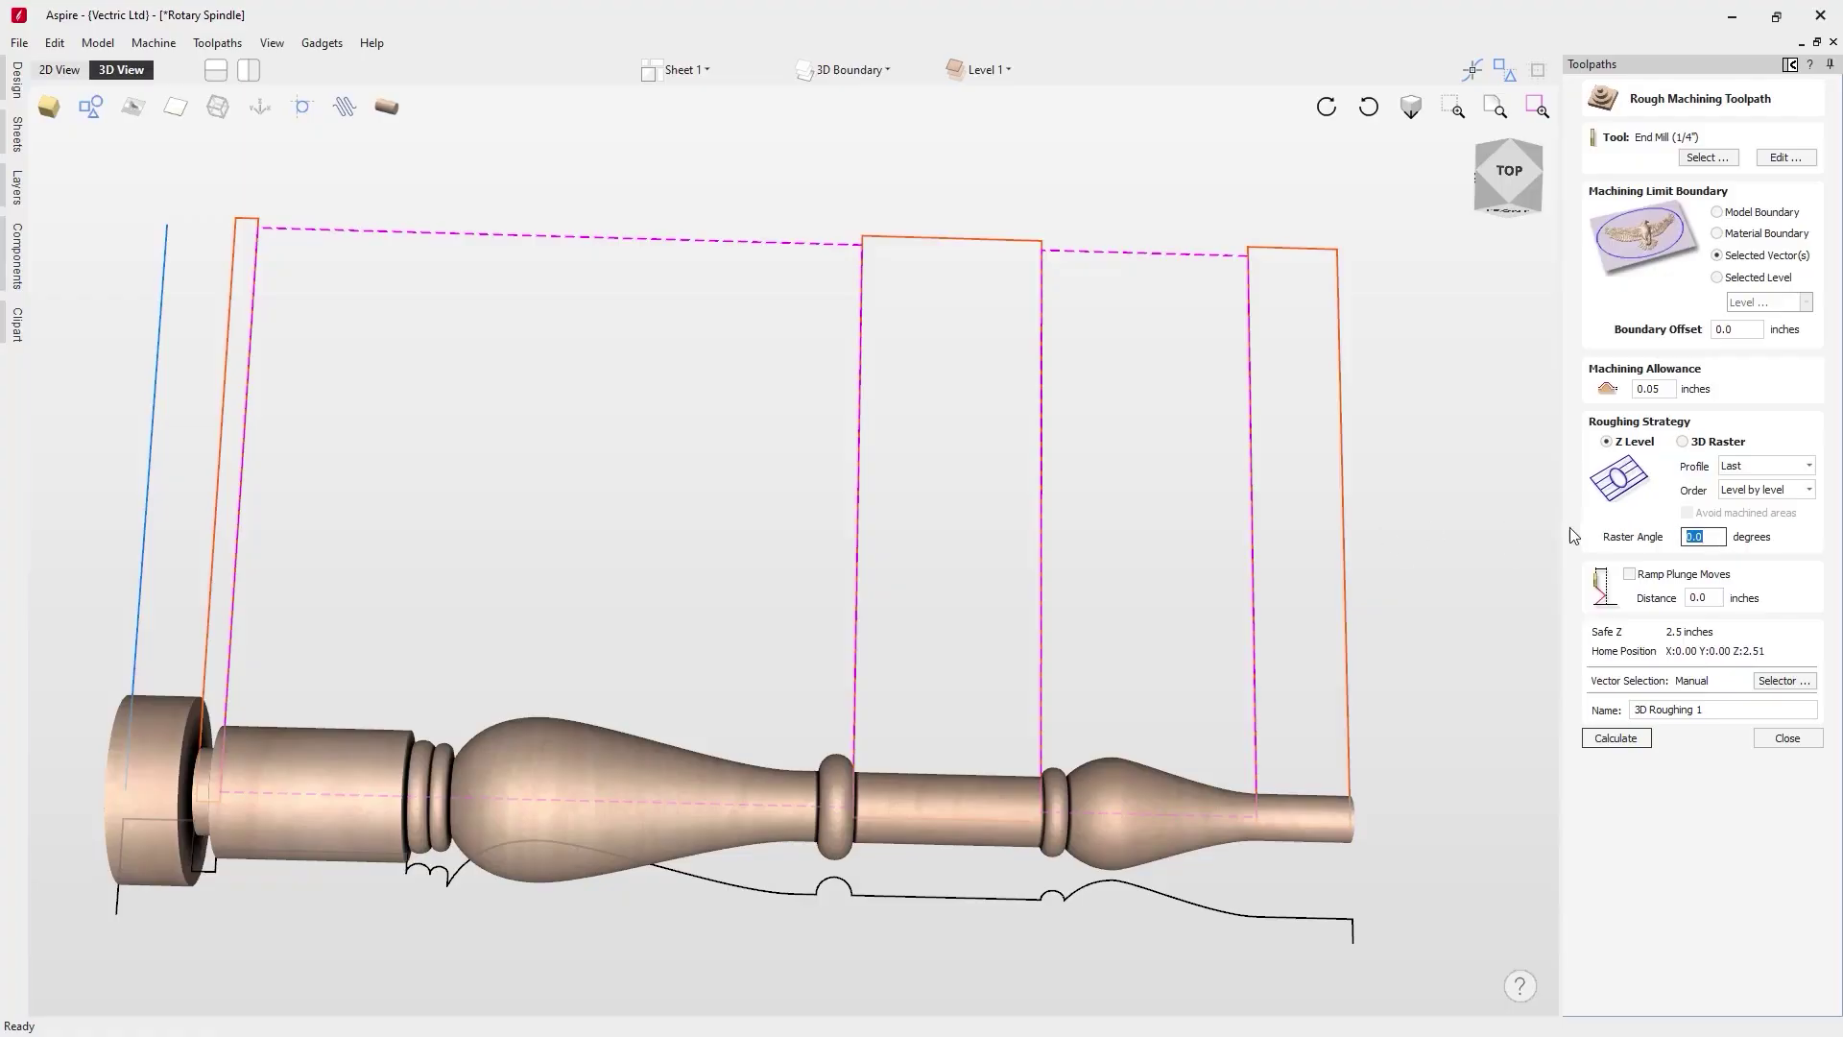
{"action": "left_click", "coordinate": [1785, 467]}
{"action": "left_click", "coordinate": [1788, 467]}
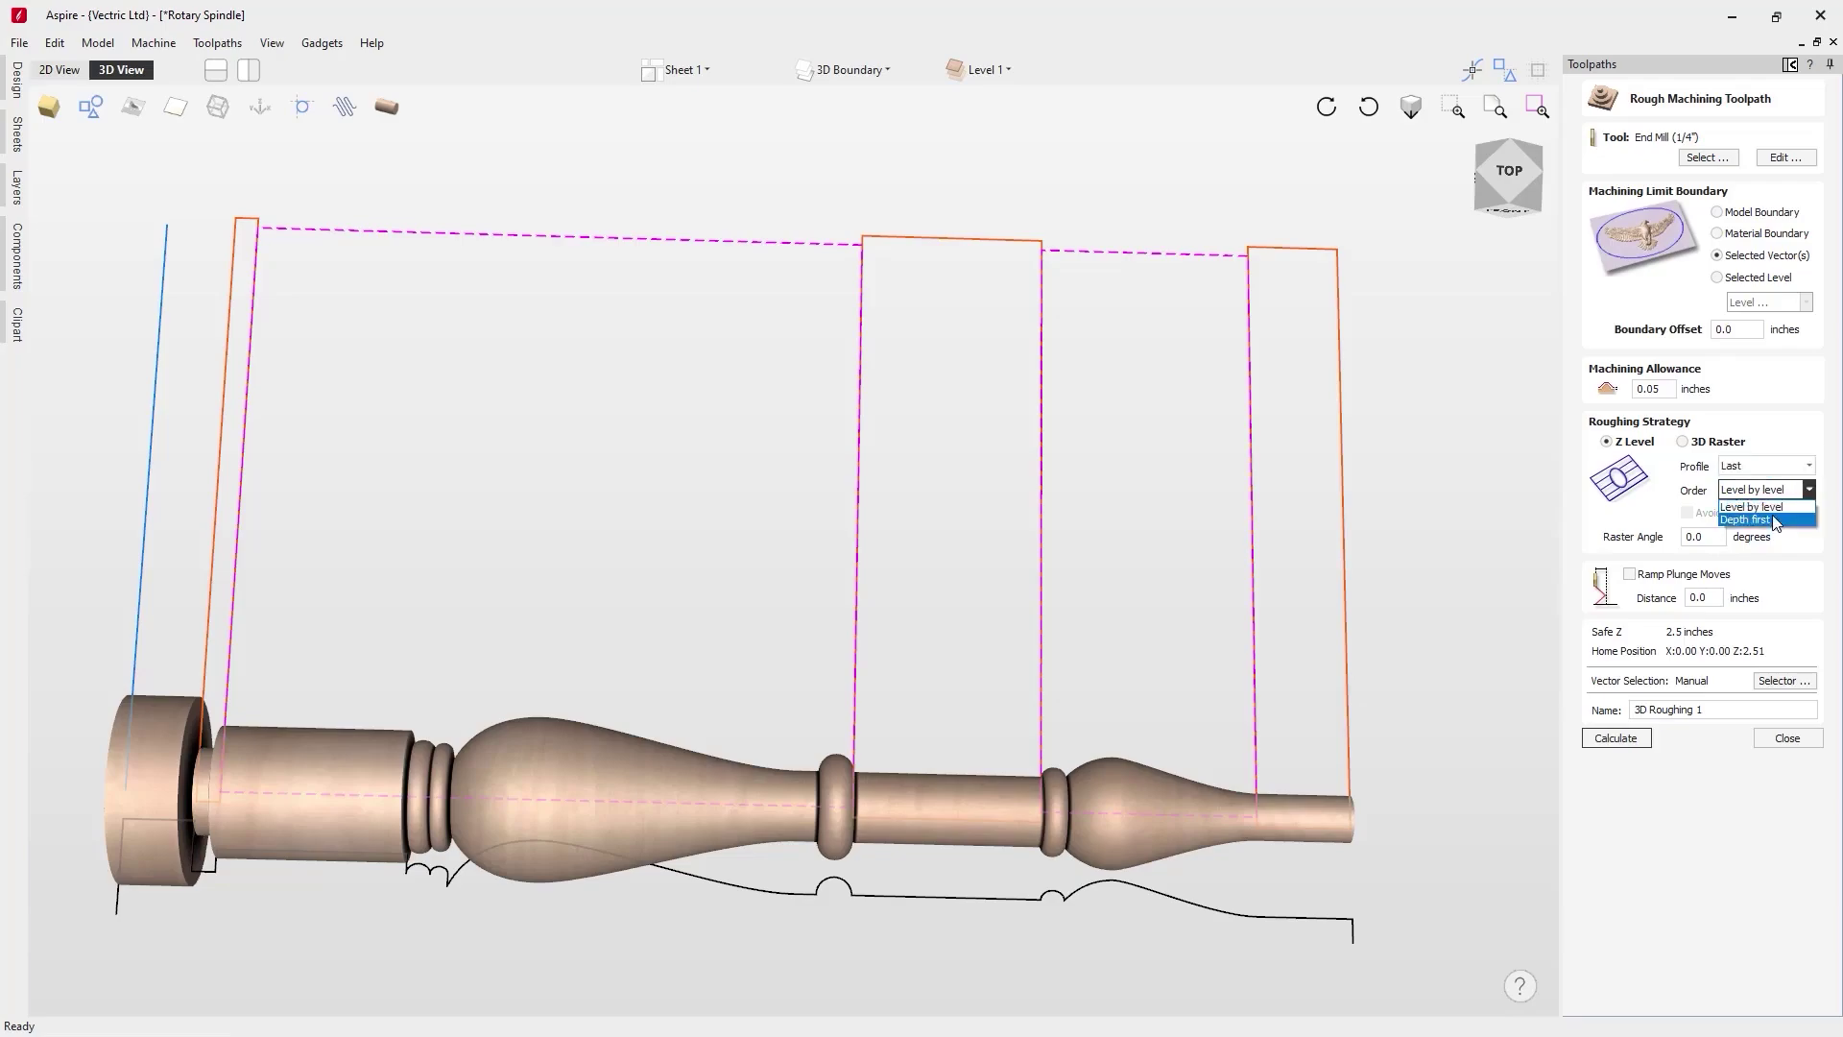
{"action": "left_click", "coordinate": [1757, 520]}
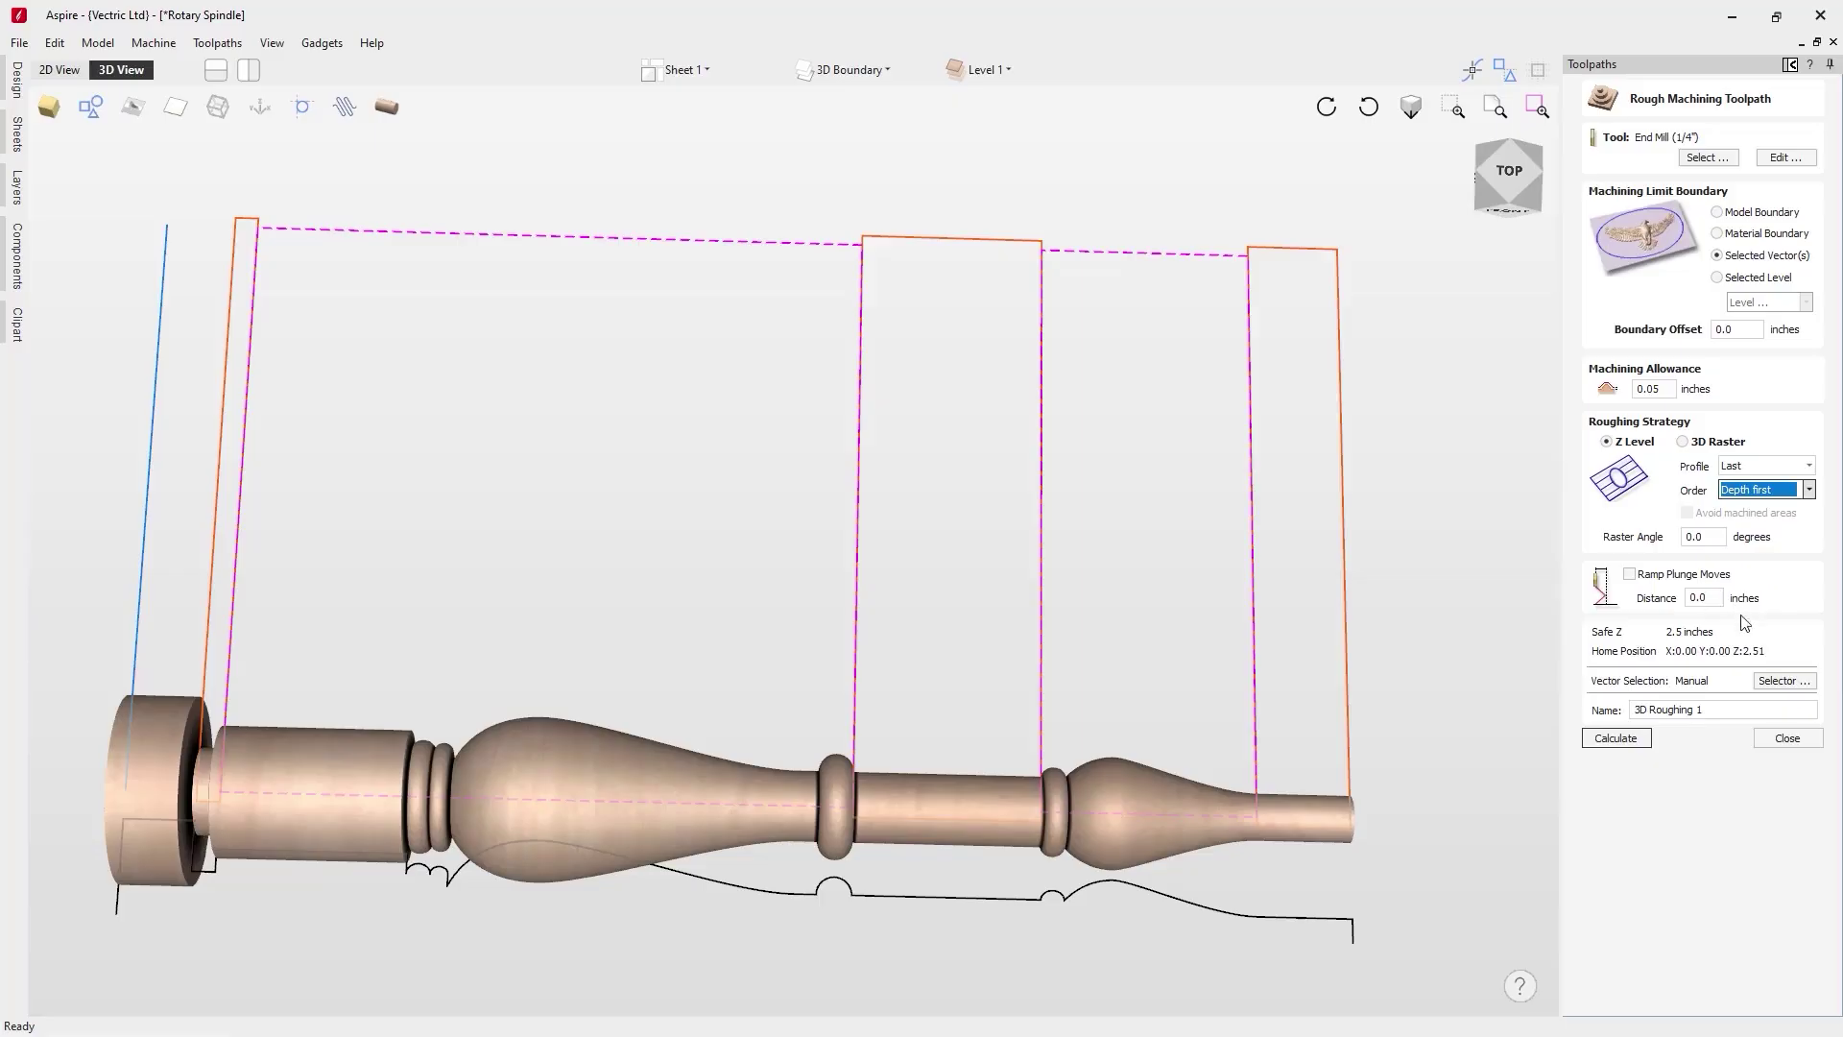
Name the roughing toolpath "3D Roughing" and calculate it
{"action": "left_click", "coordinate": [1716, 708]}
{"action": "key", "text": "BackSpace"}
{"action": "key", "text": "BackSpace"}
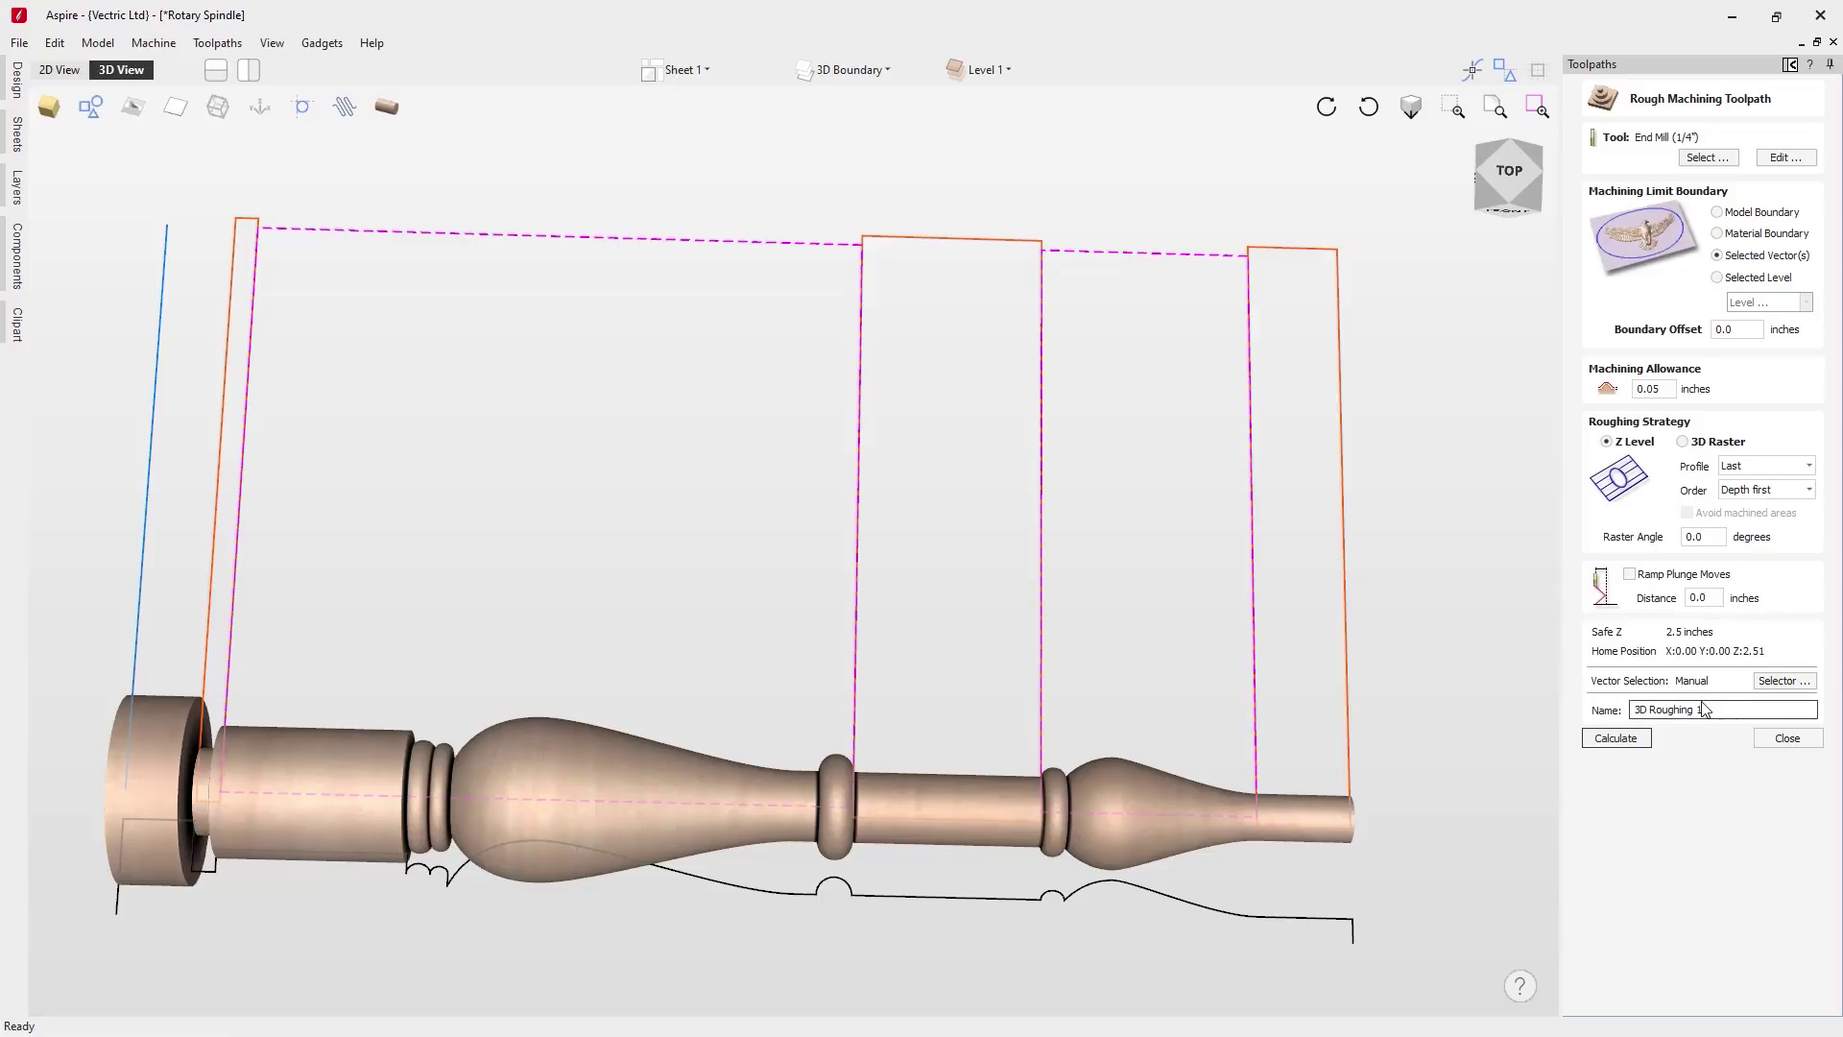
{"action": "left_click", "coordinate": [1616, 737]}
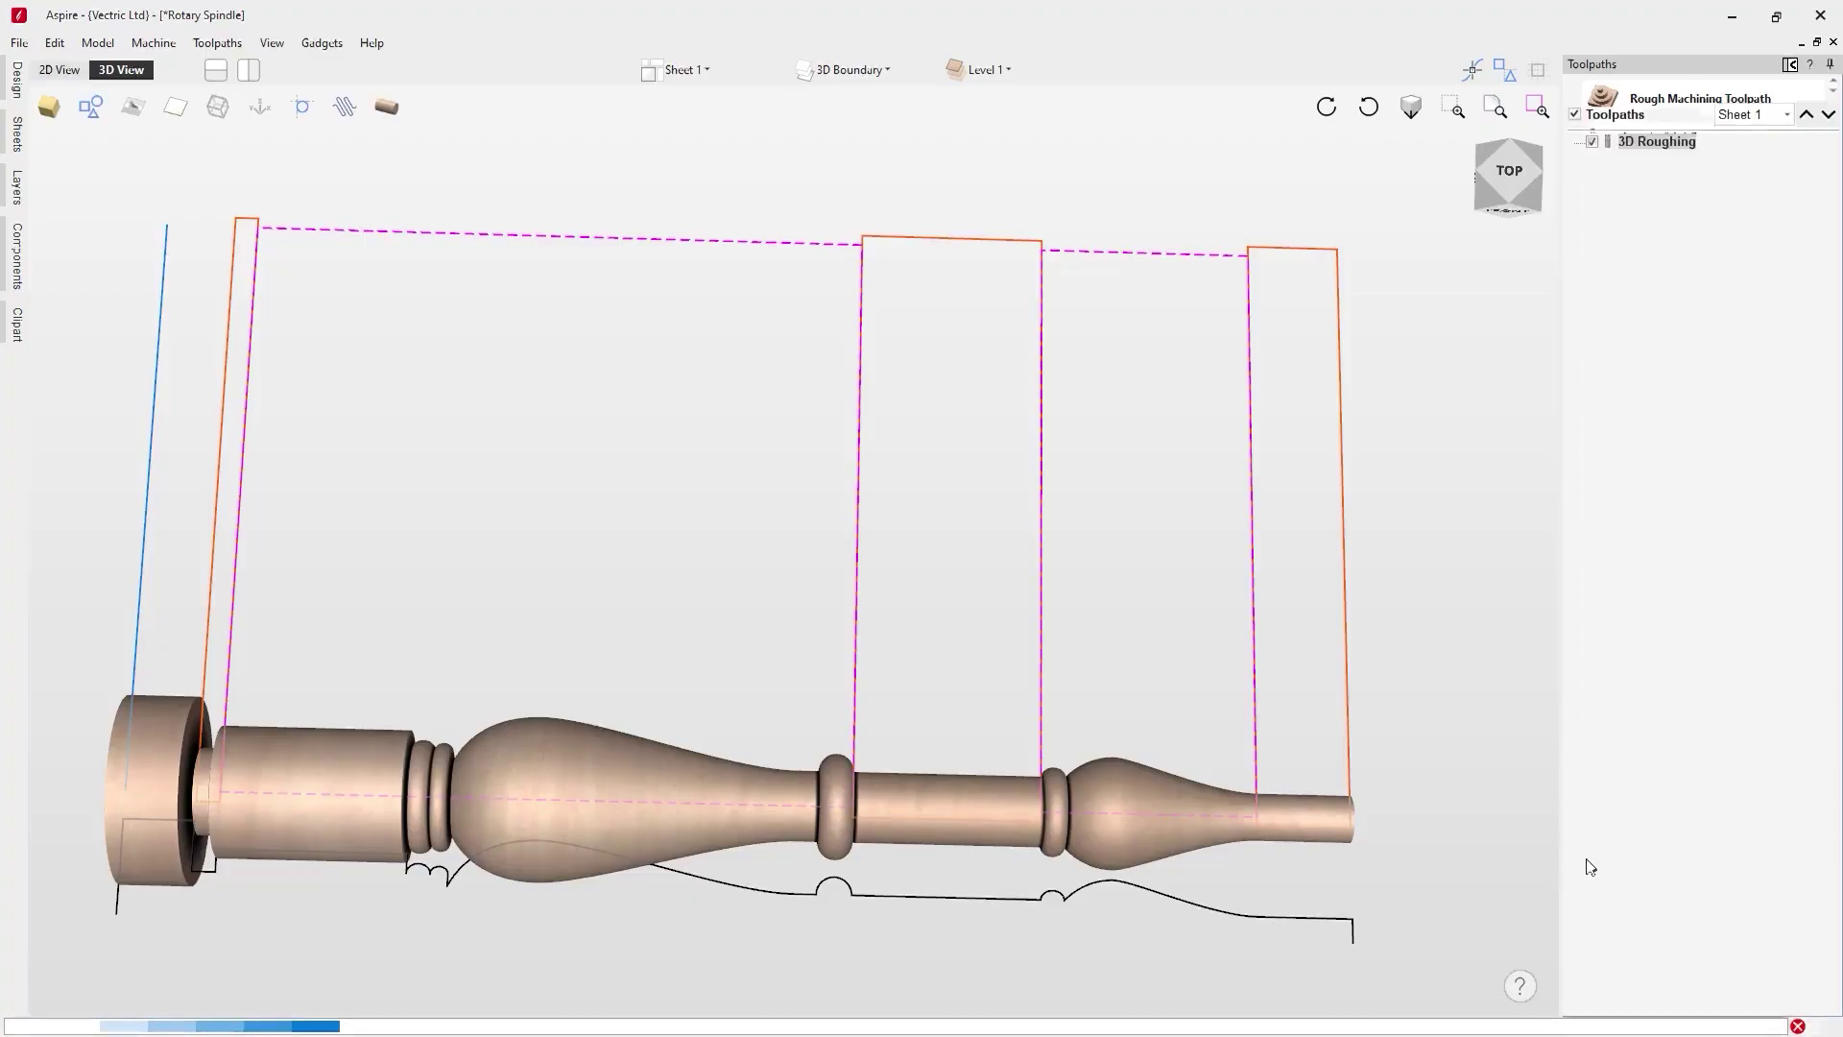
Simulate the 3D Roughing toolpath on the stock at maximum preview speed, and hide its toolpath lines
{"action": "left_click", "coordinate": [1509, 173]}
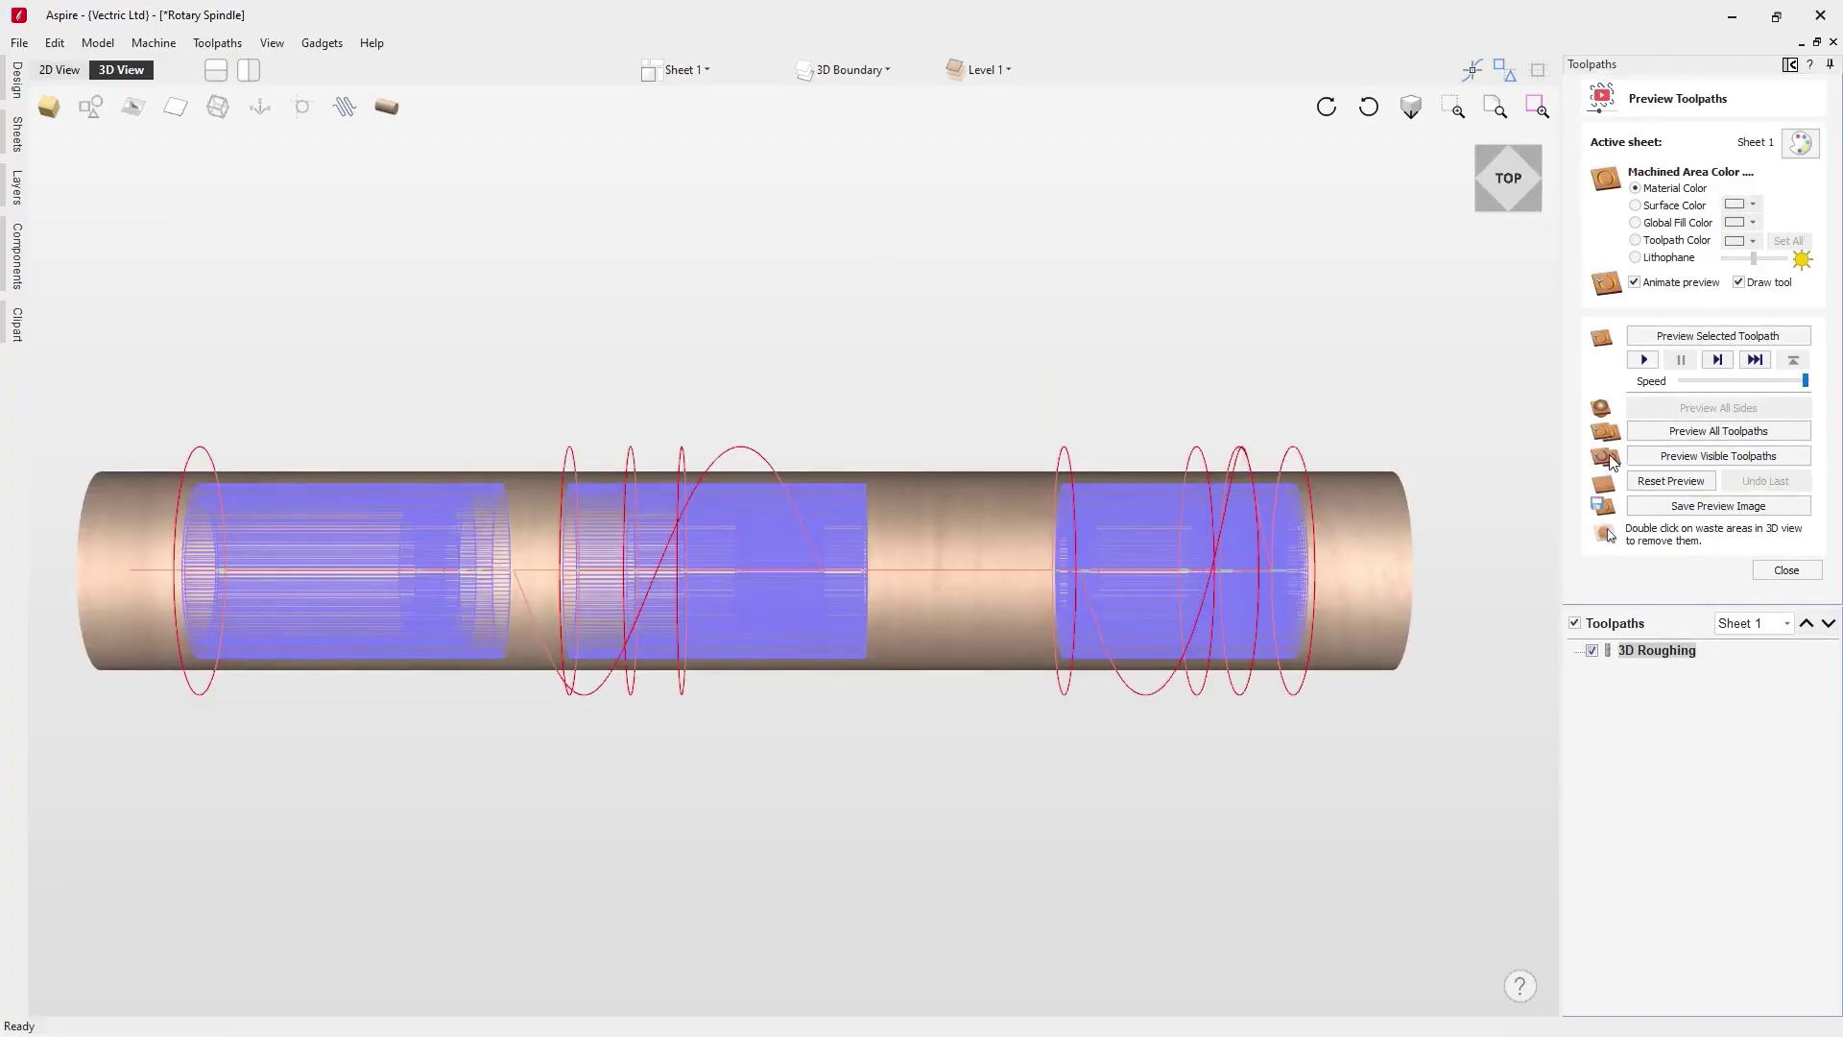
{"action": "left_click", "coordinate": [1791, 381]}
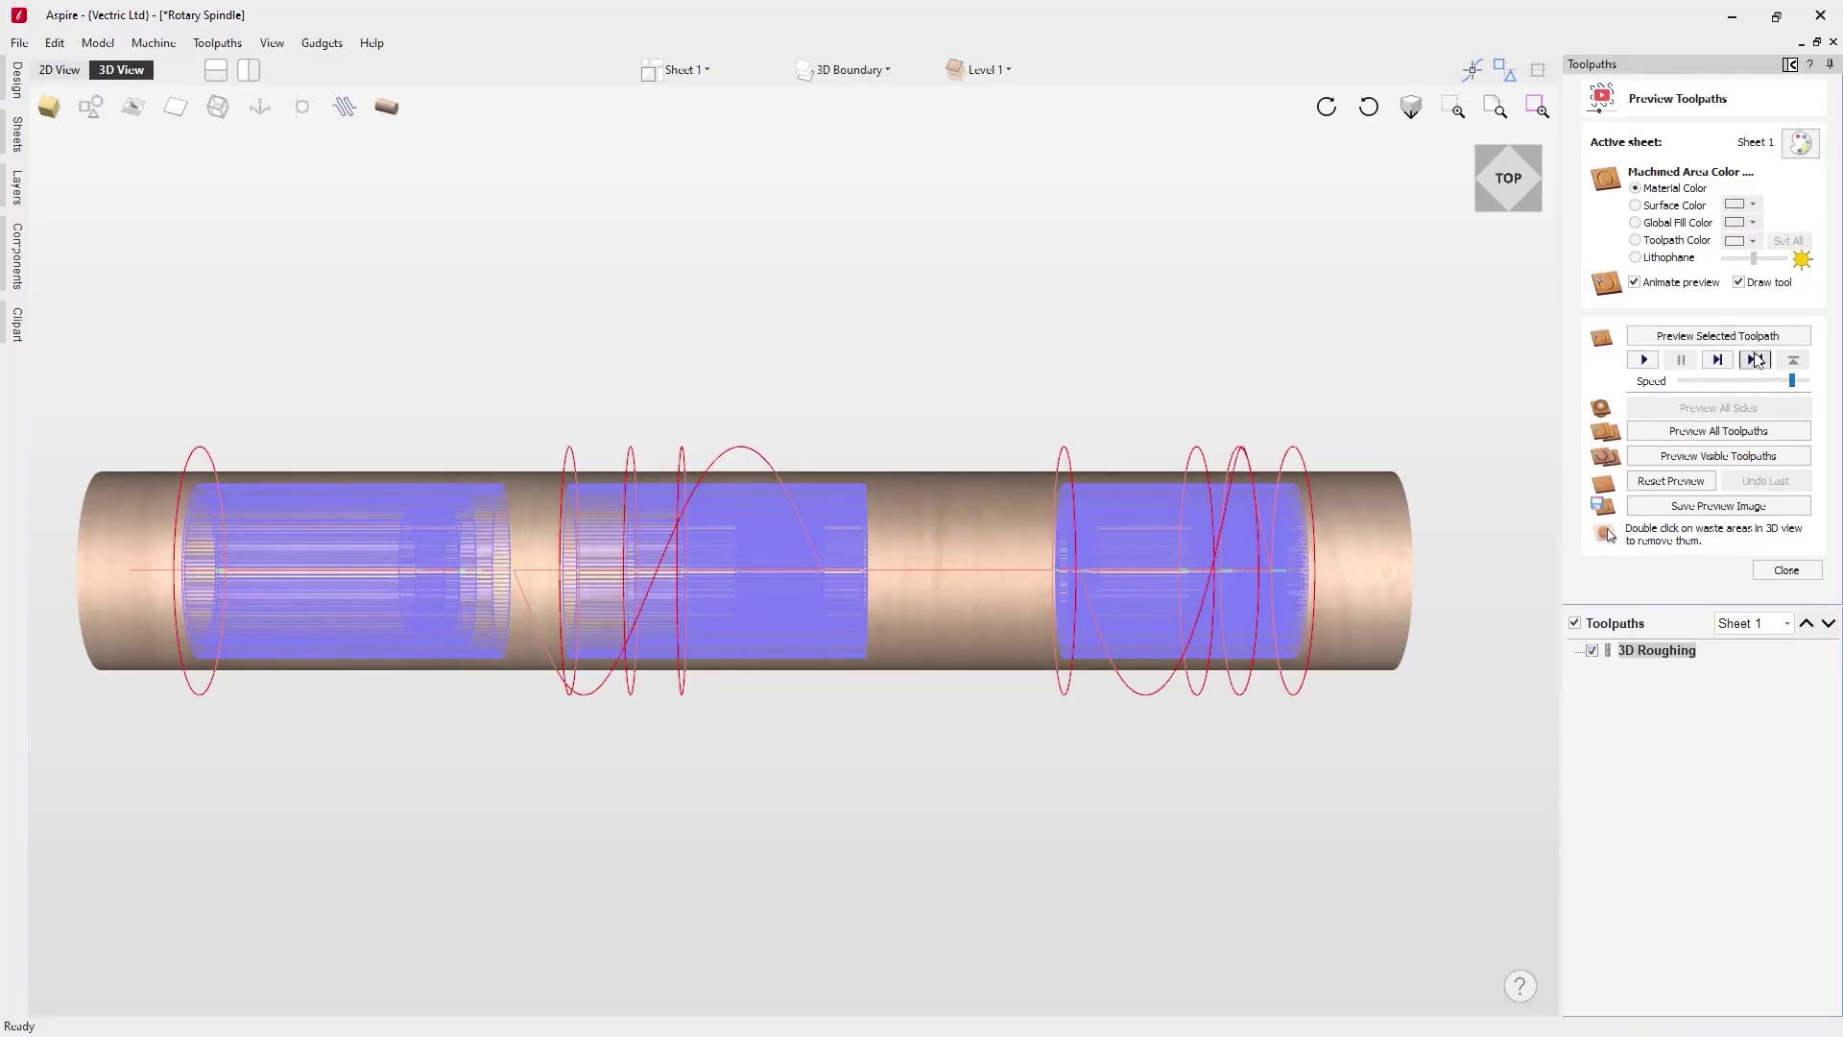
{"action": "left_click", "coordinate": [1745, 338]}
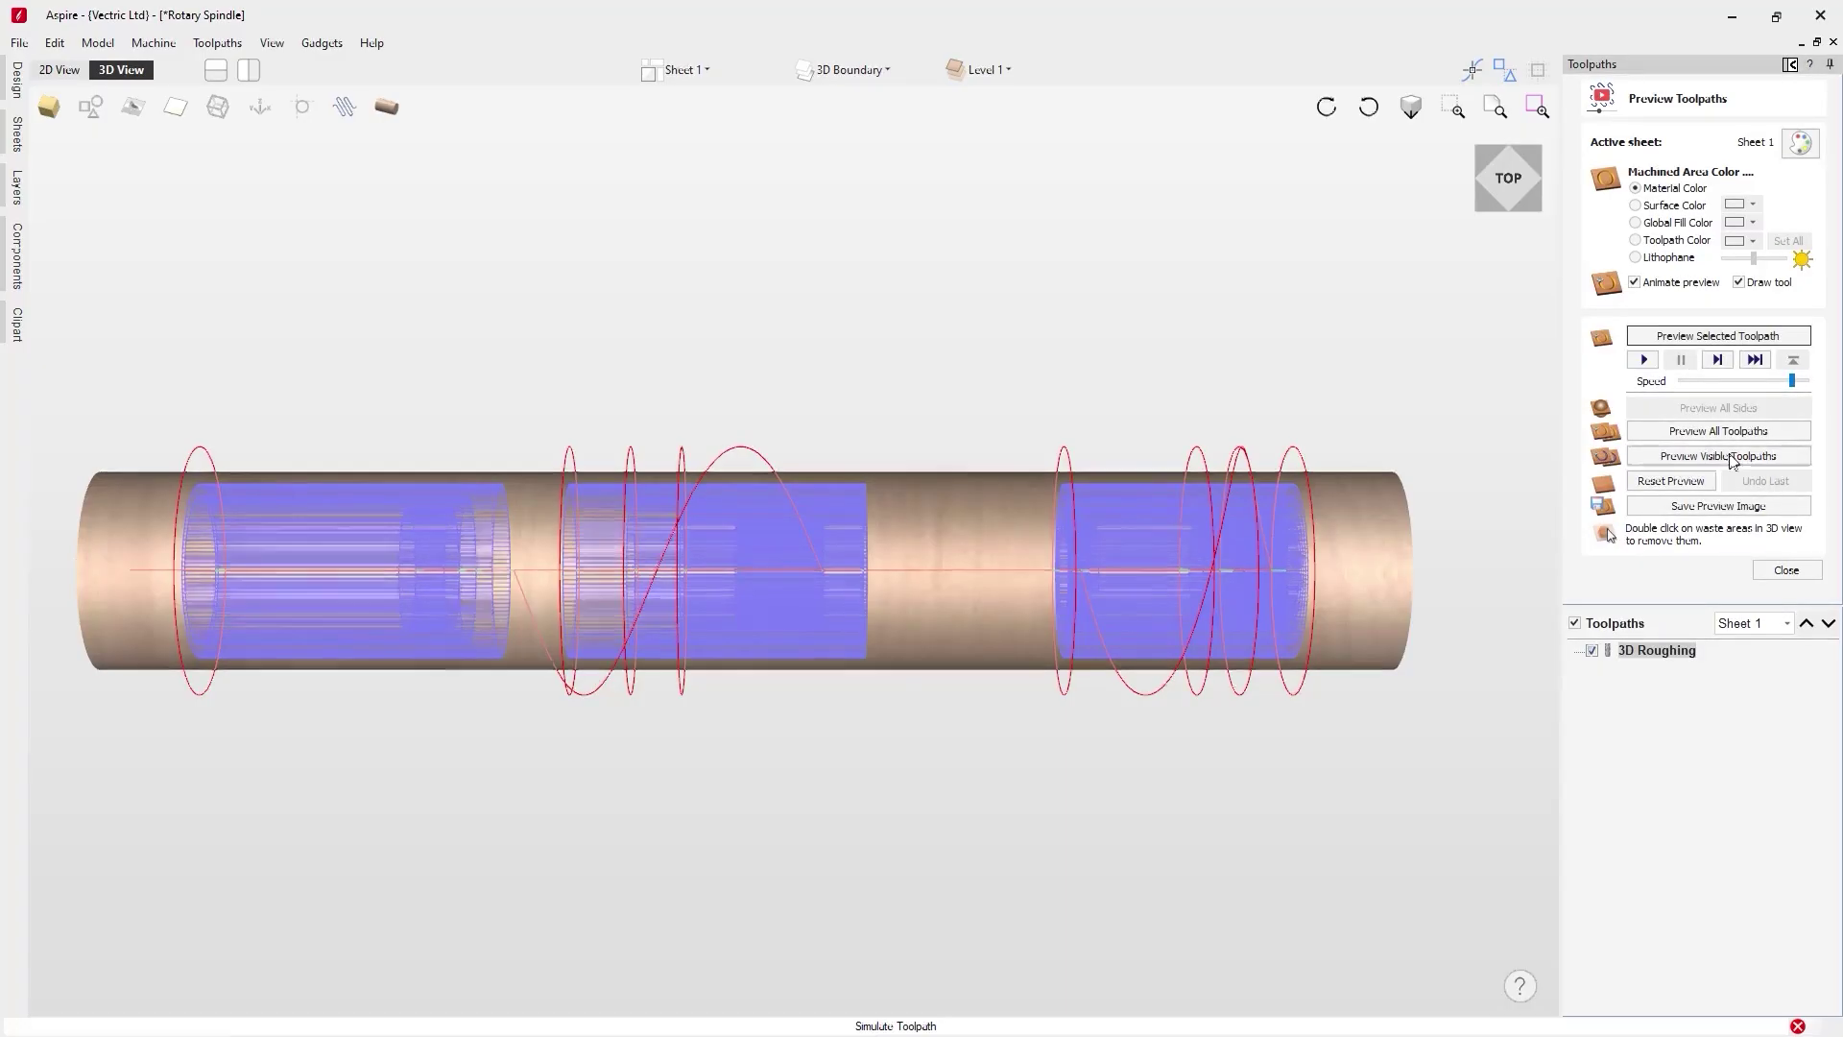
{"action": "left_click", "coordinate": [1680, 431]}
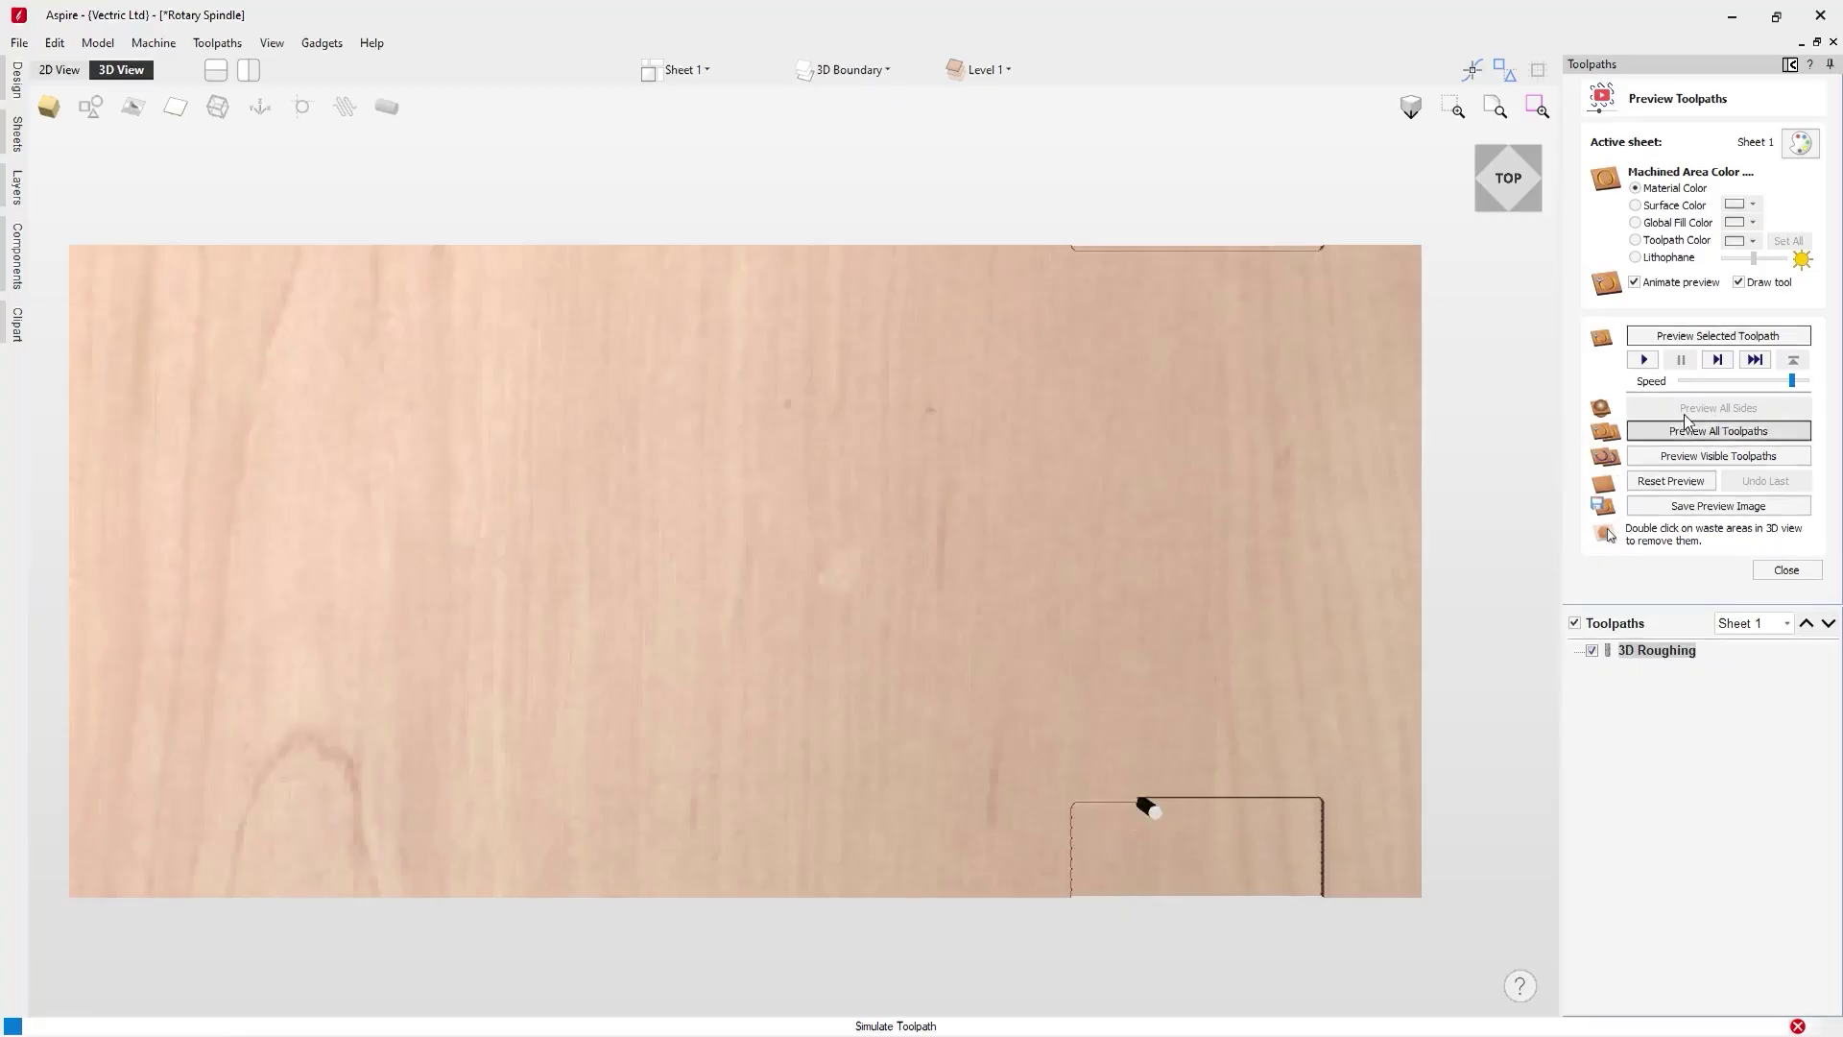
{"action": "left_click_drag", "start_coordinate": [1792, 382], "coordinate": [1805, 384]}
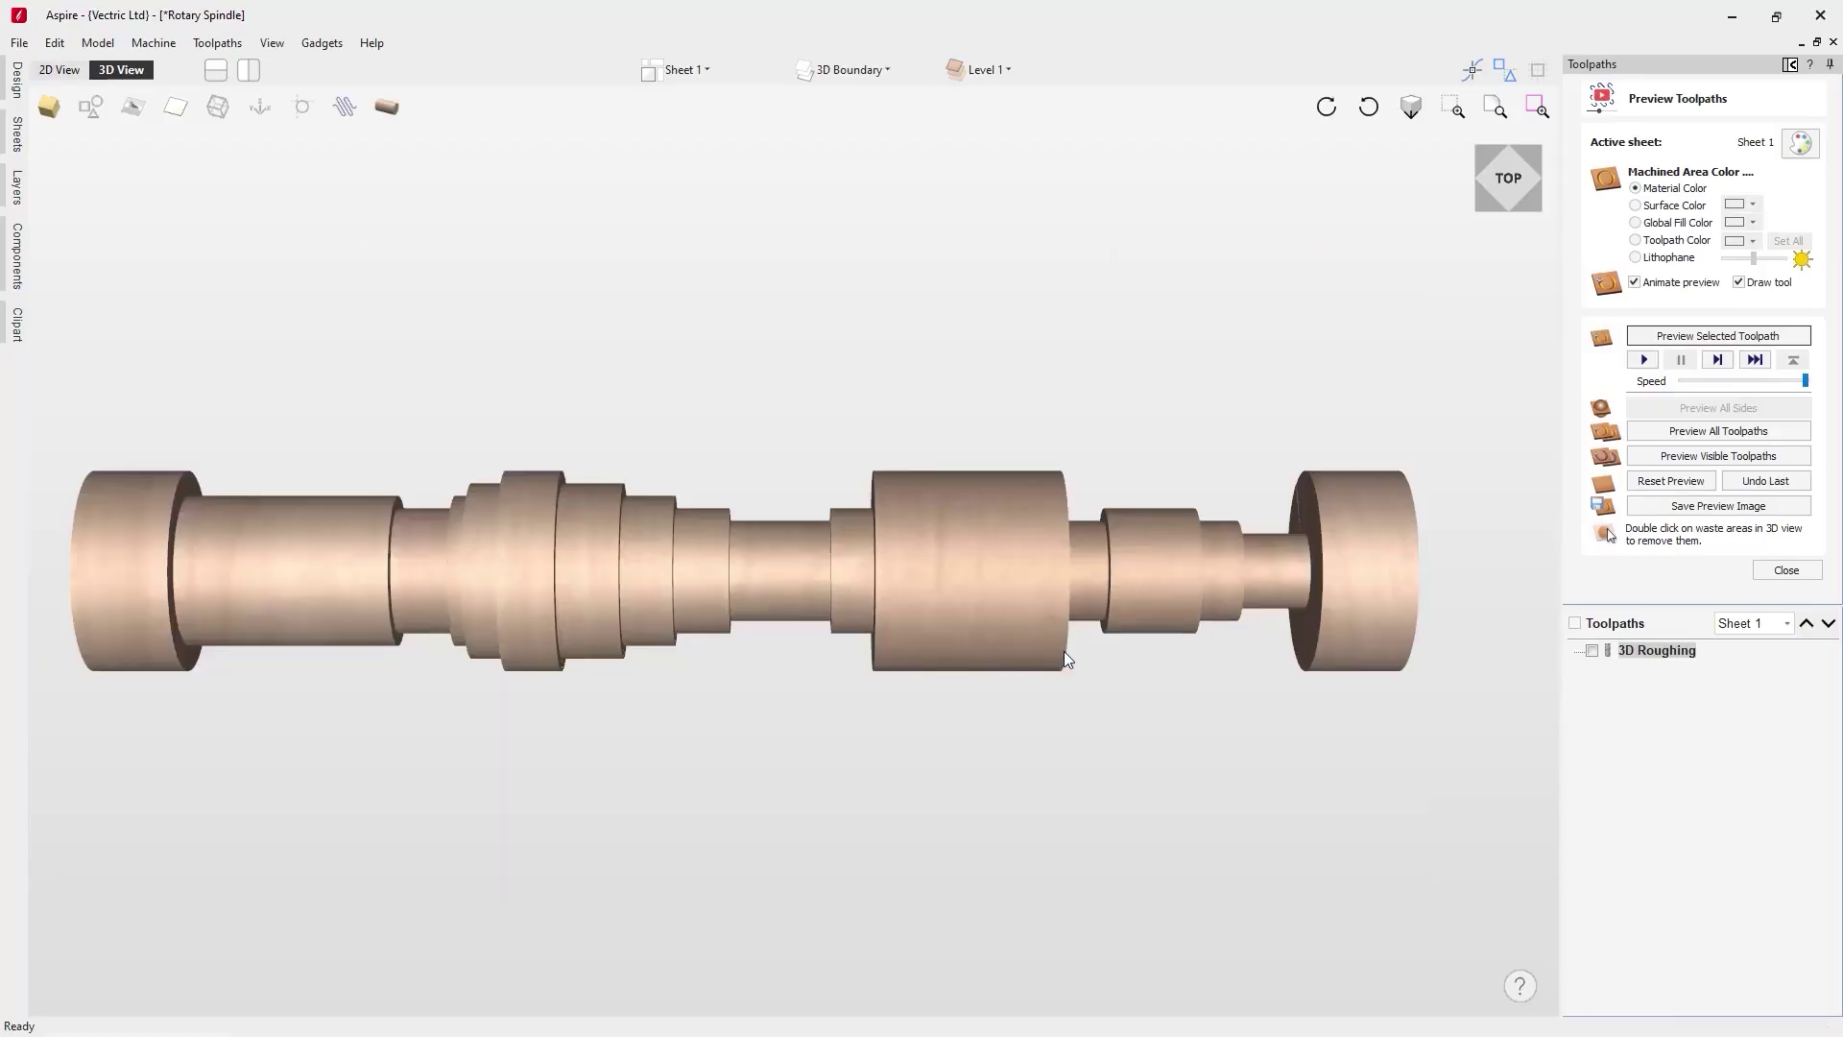
Examine the roughed spindle from the top in both wrapped and flat views
{"action": "left_click_drag", "start_coordinate": [947, 608], "coordinate": [988, 549]}
{"action": "left_click", "coordinate": [1504, 182]}
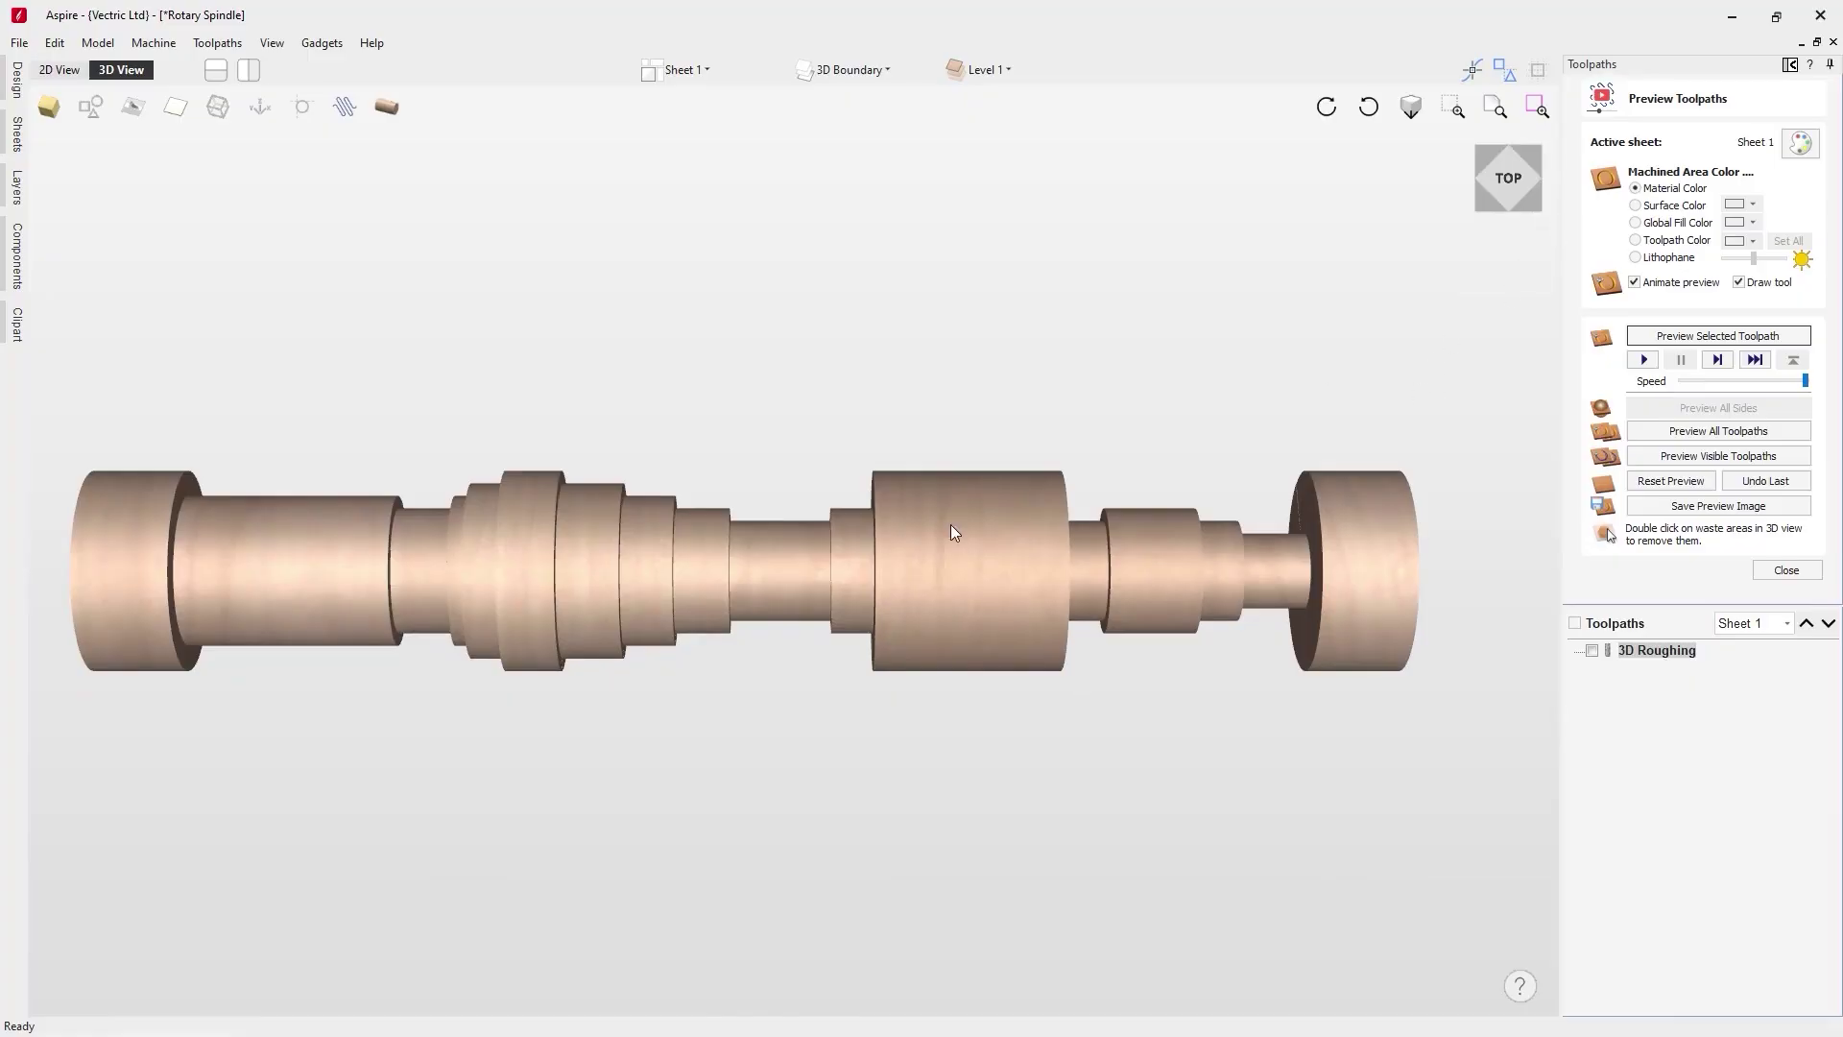
{"action": "left_click", "coordinate": [383, 110]}
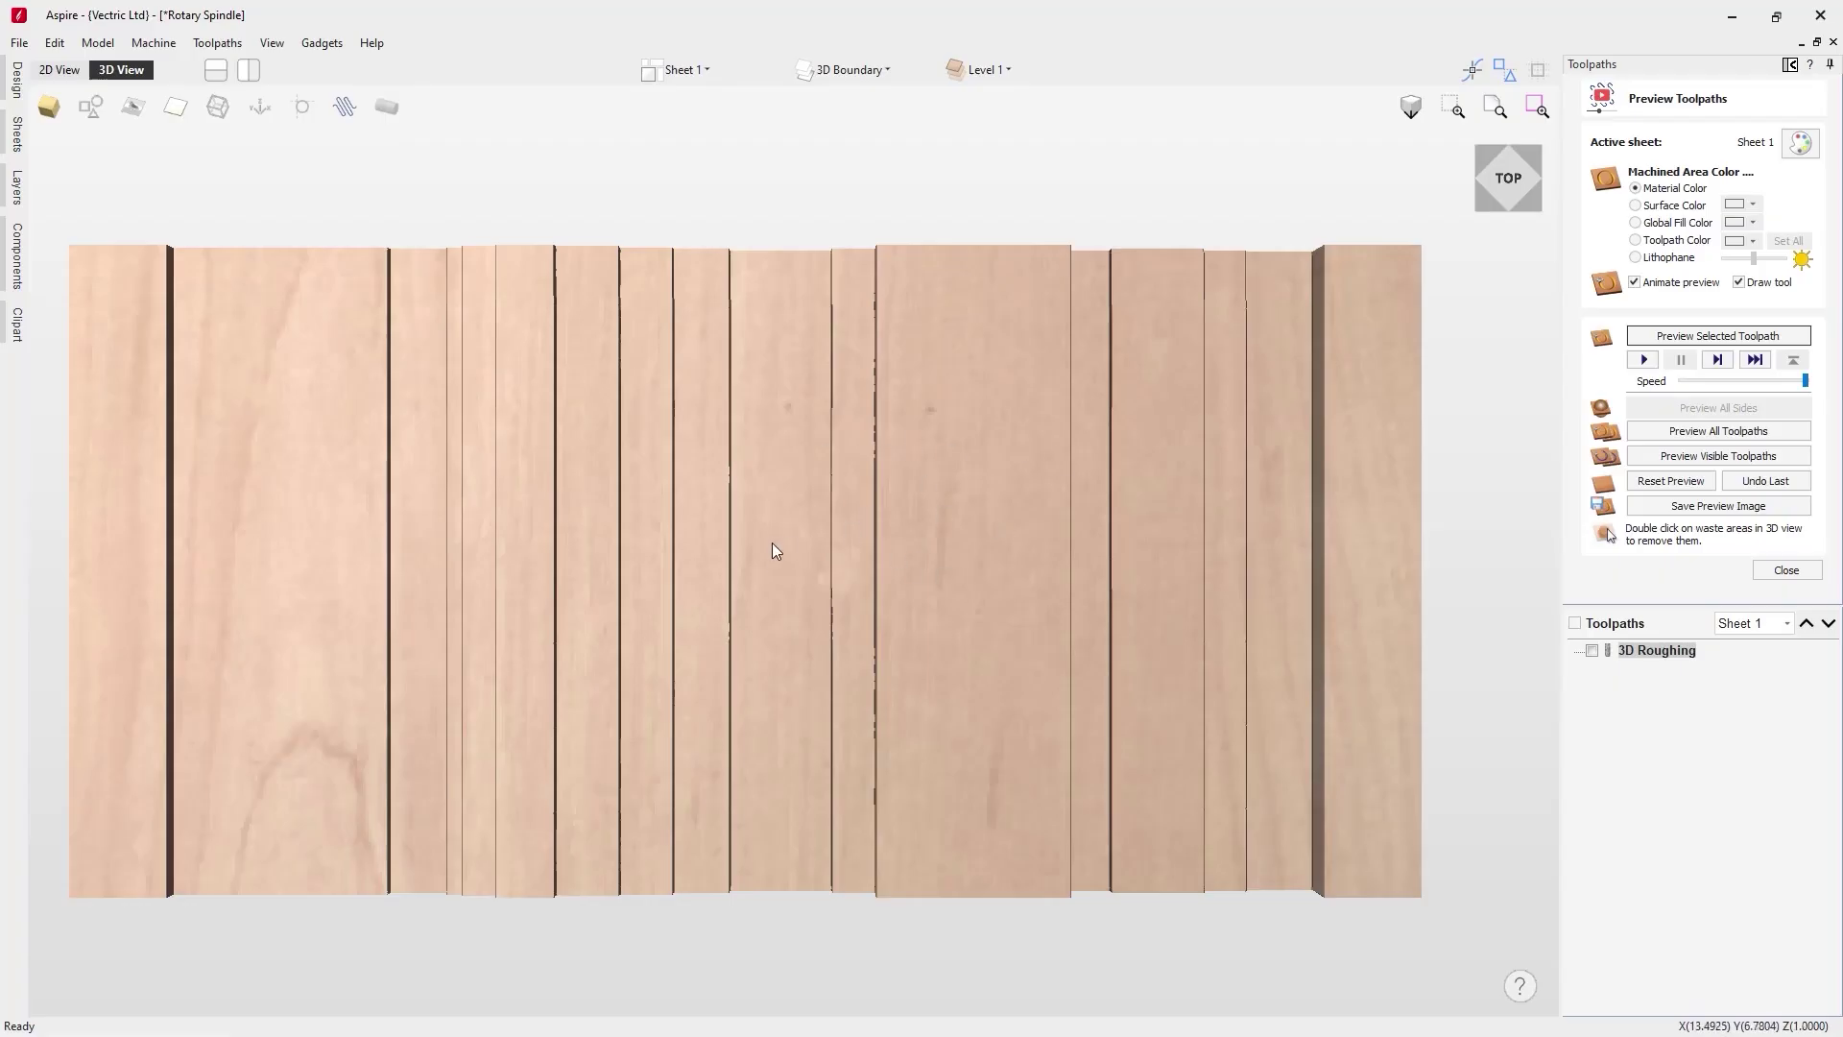
{"action": "left_click", "coordinate": [387, 108]}
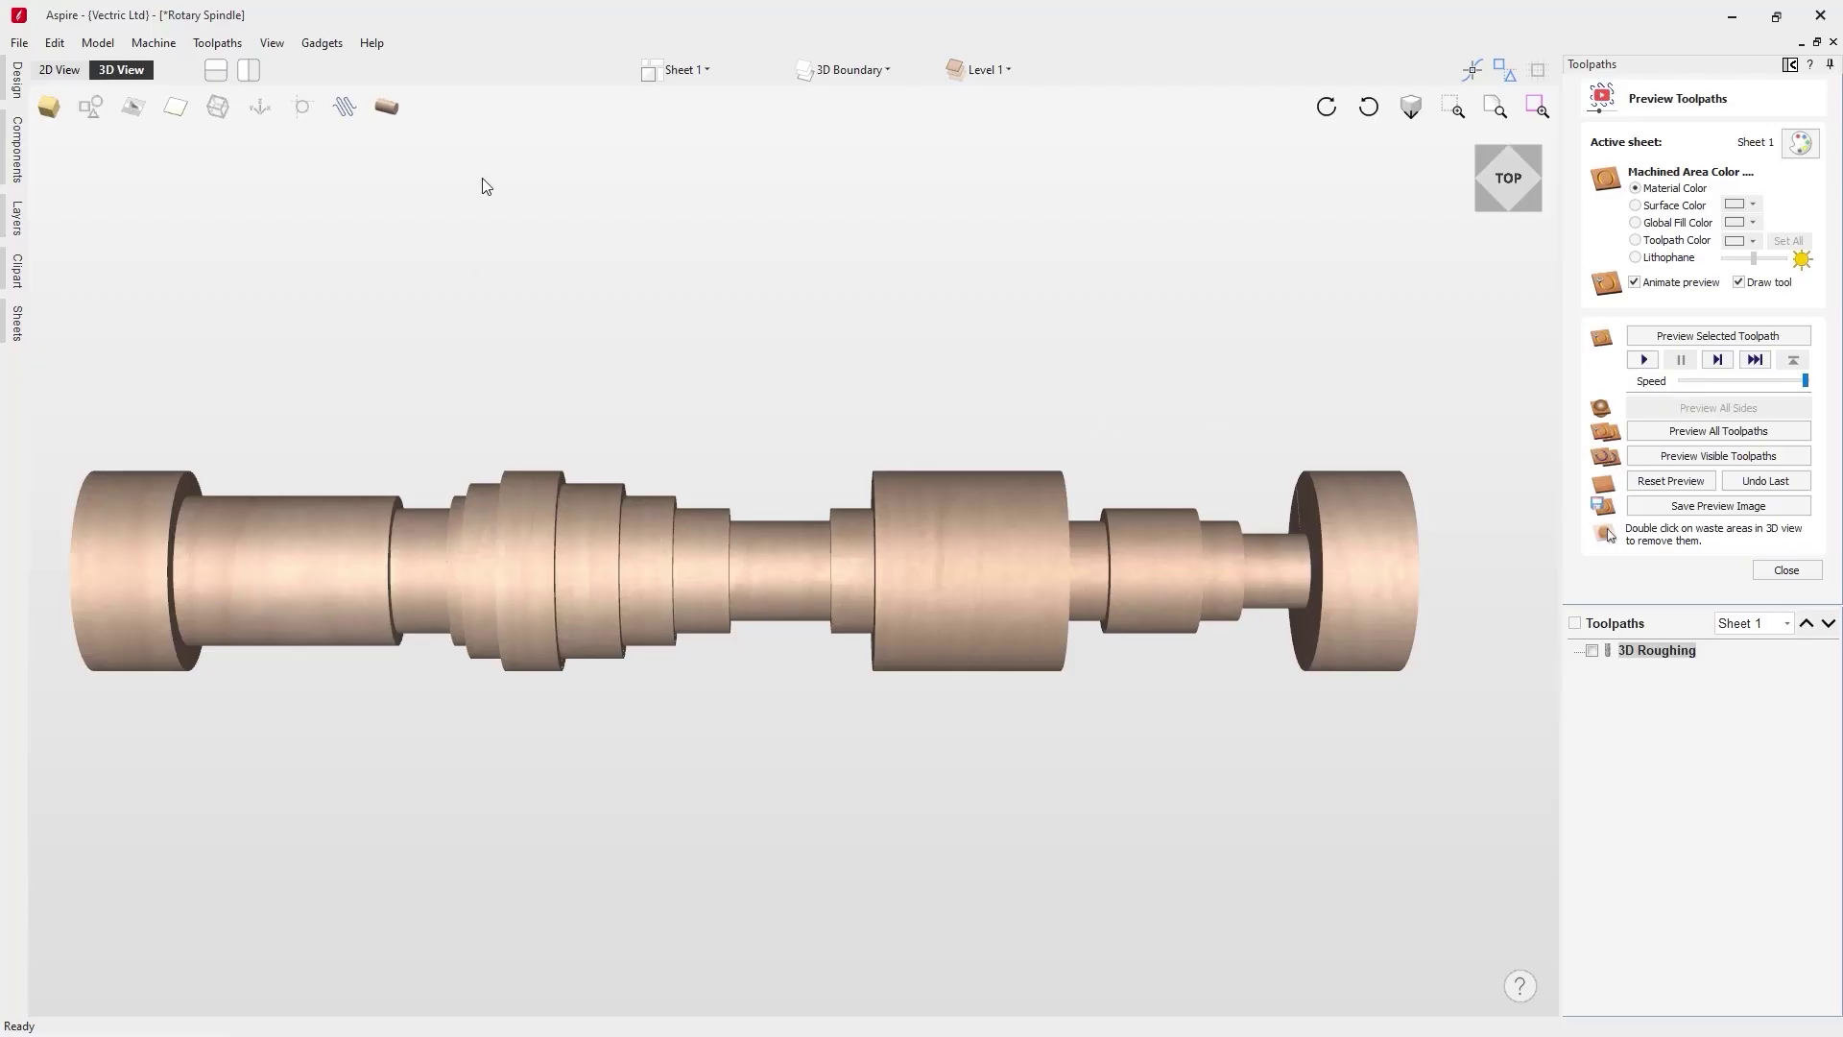
{"action": "left_click", "coordinate": [388, 110]}
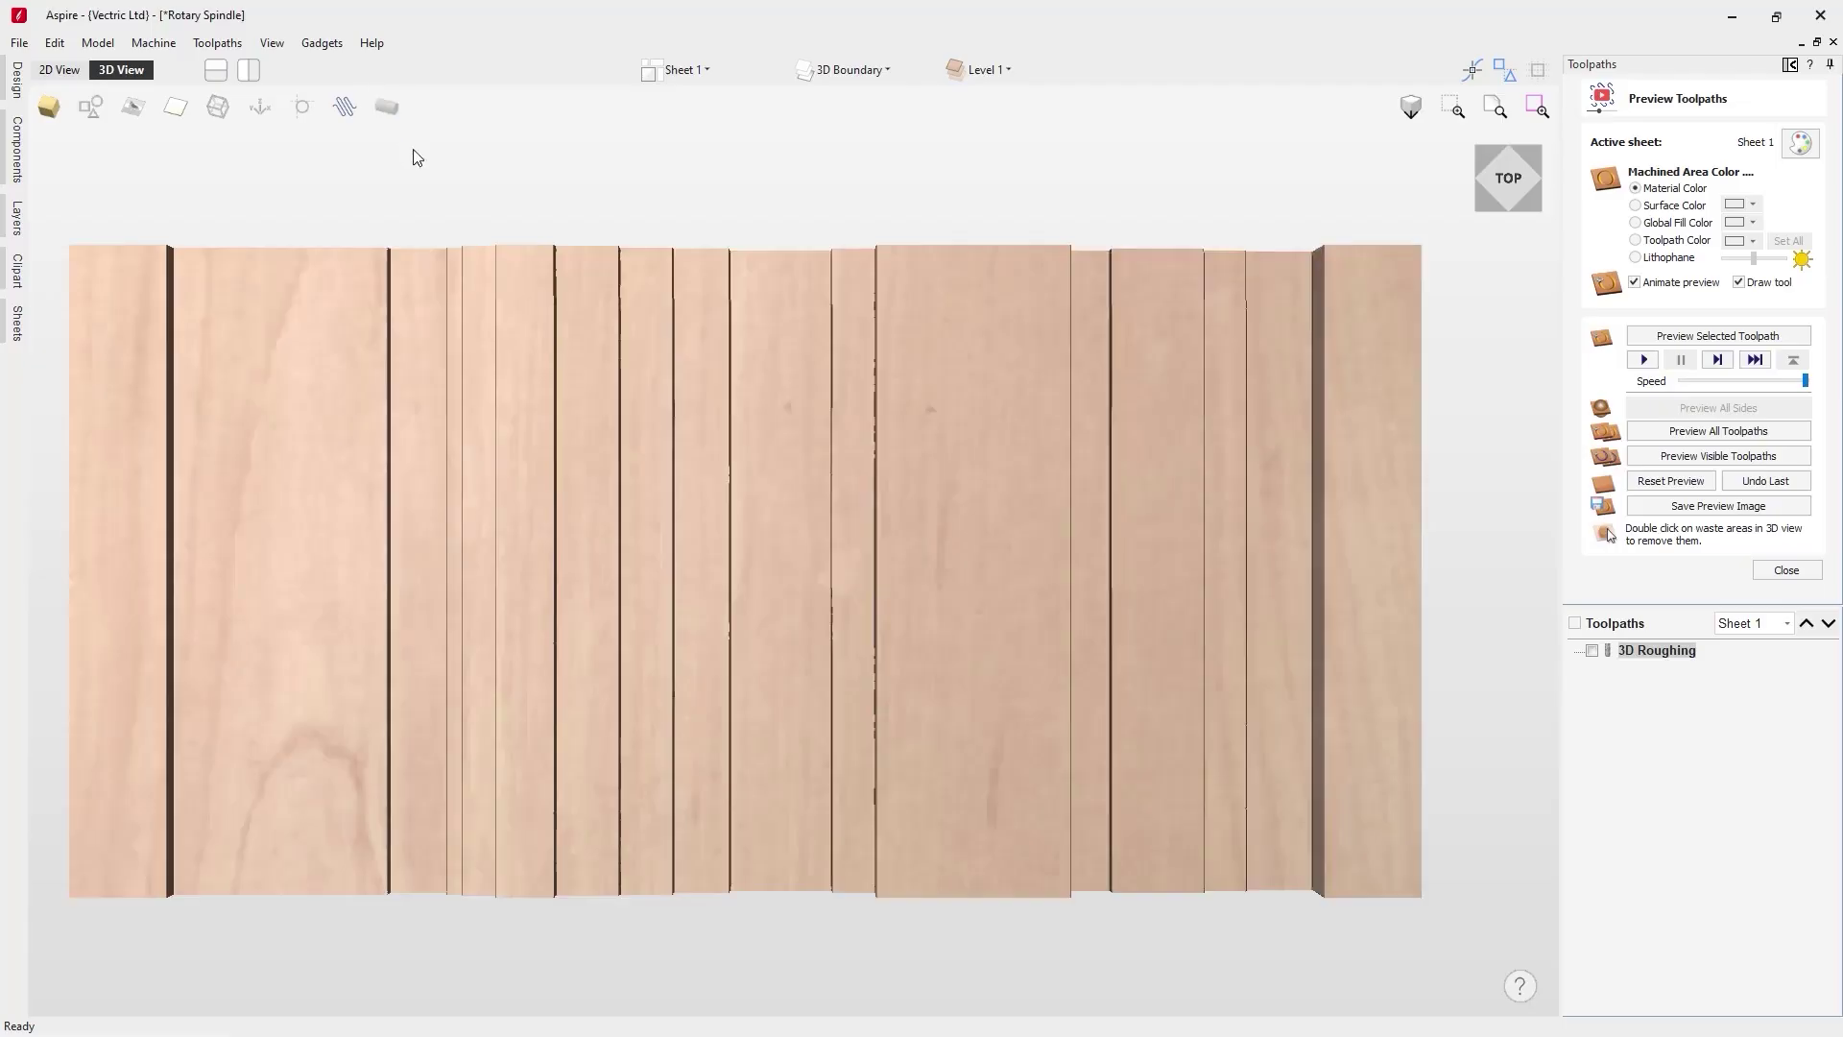
Display the design vectors in the 2D view and close the toolpath preview
{"action": "left_click", "coordinate": [90, 107]}
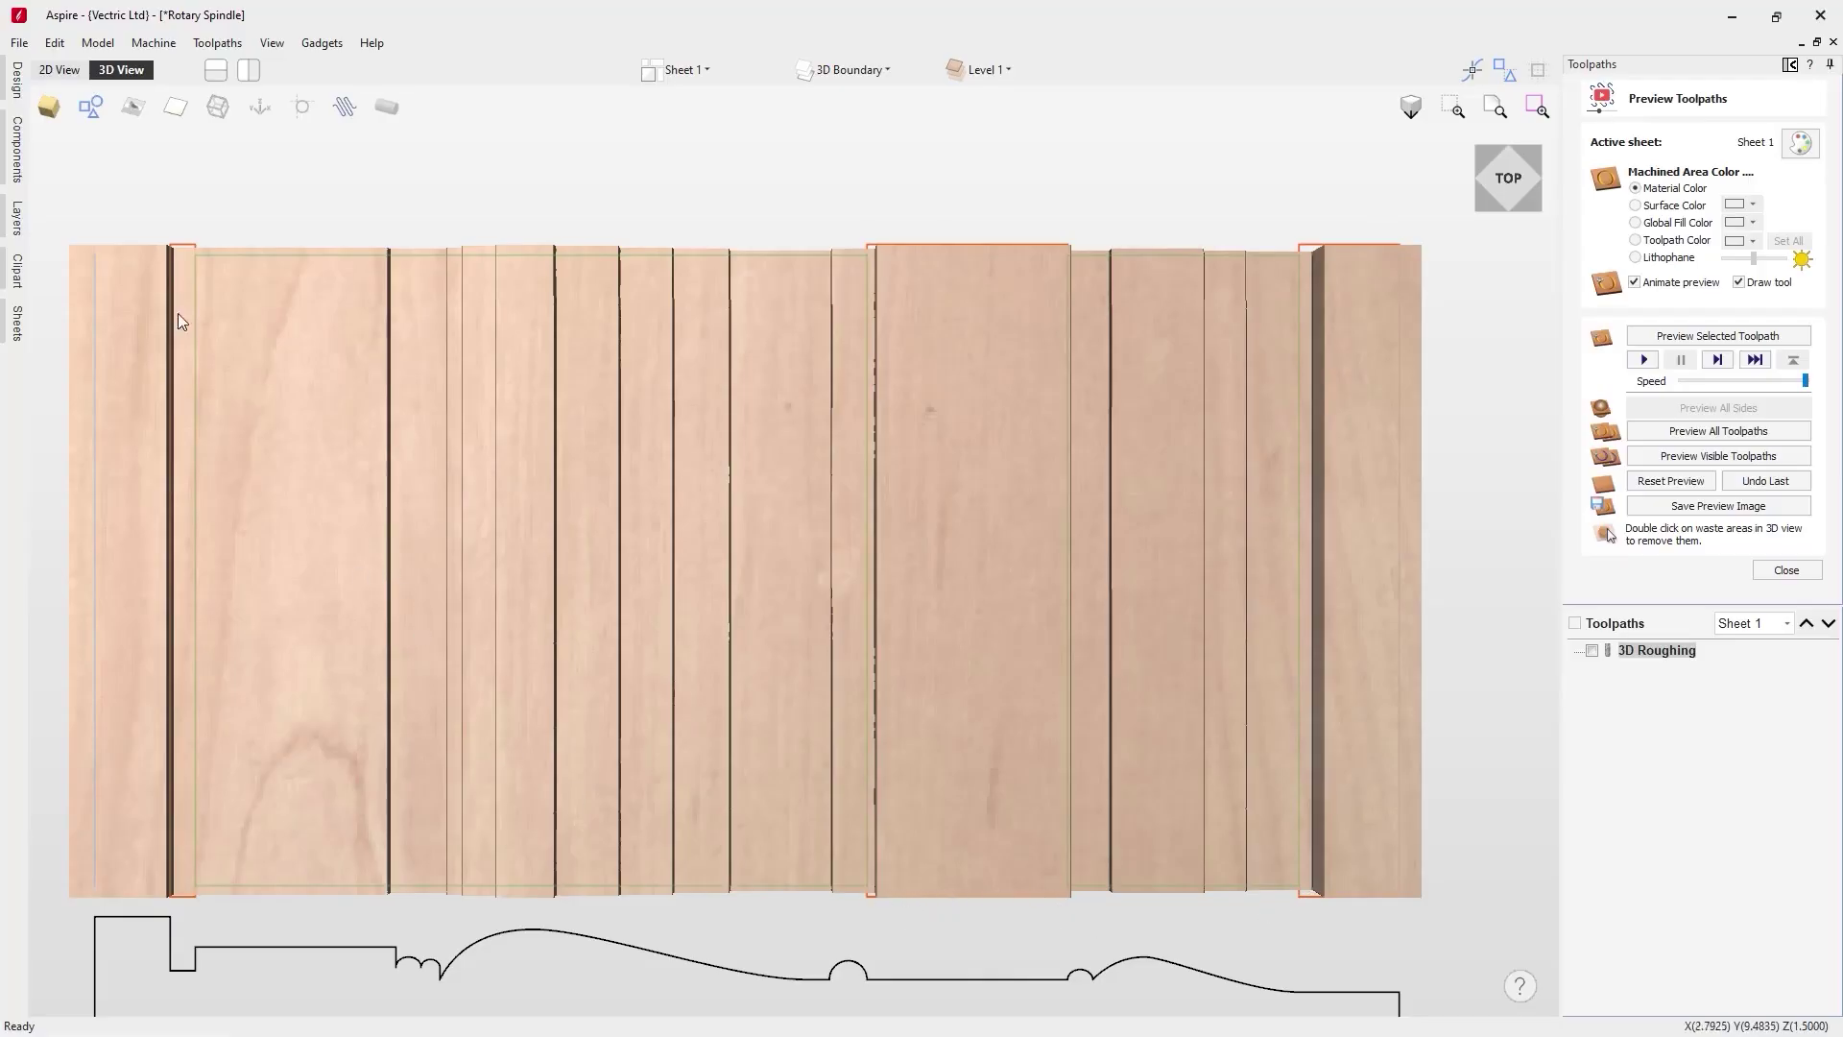
{"action": "left_click", "coordinate": [81, 72]}
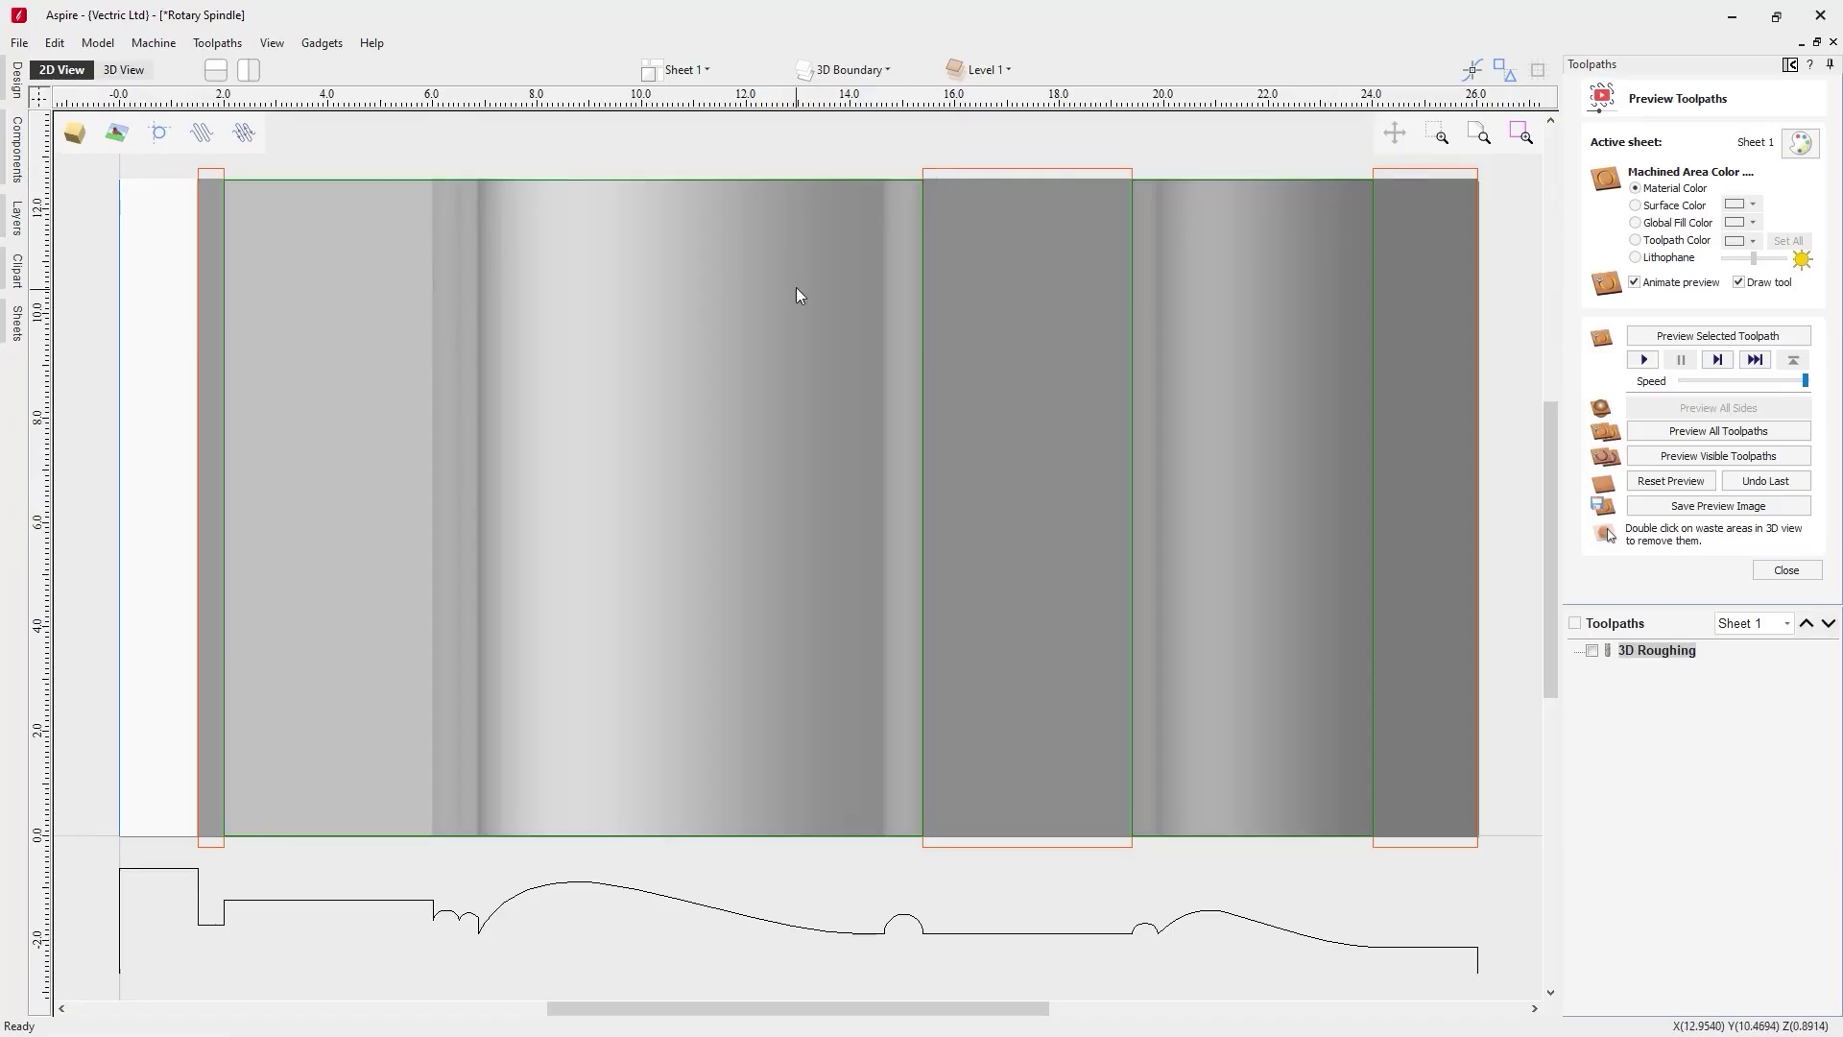
{"action": "left_click", "coordinate": [1800, 577]}
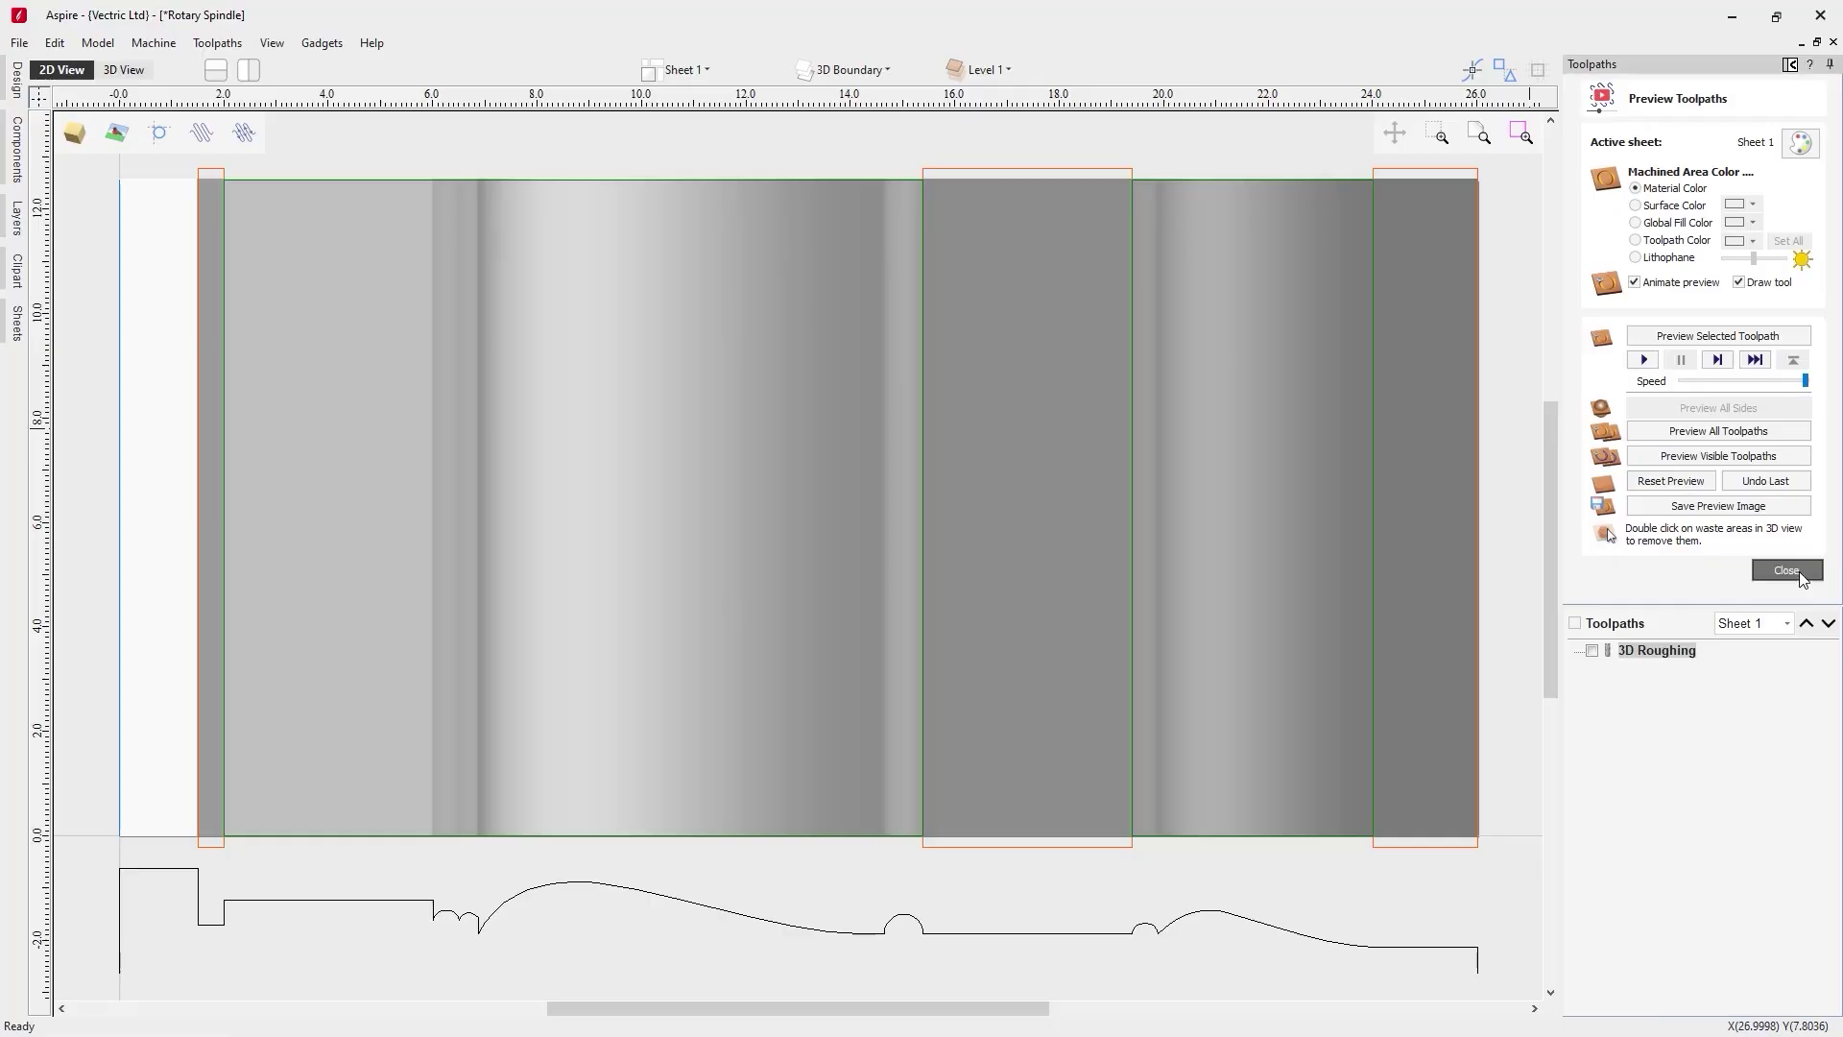
Measure the profile's depth from its top step to the narrow groove, the middle flat and the thin end section
{"action": "left_click", "coordinate": [1791, 65]}
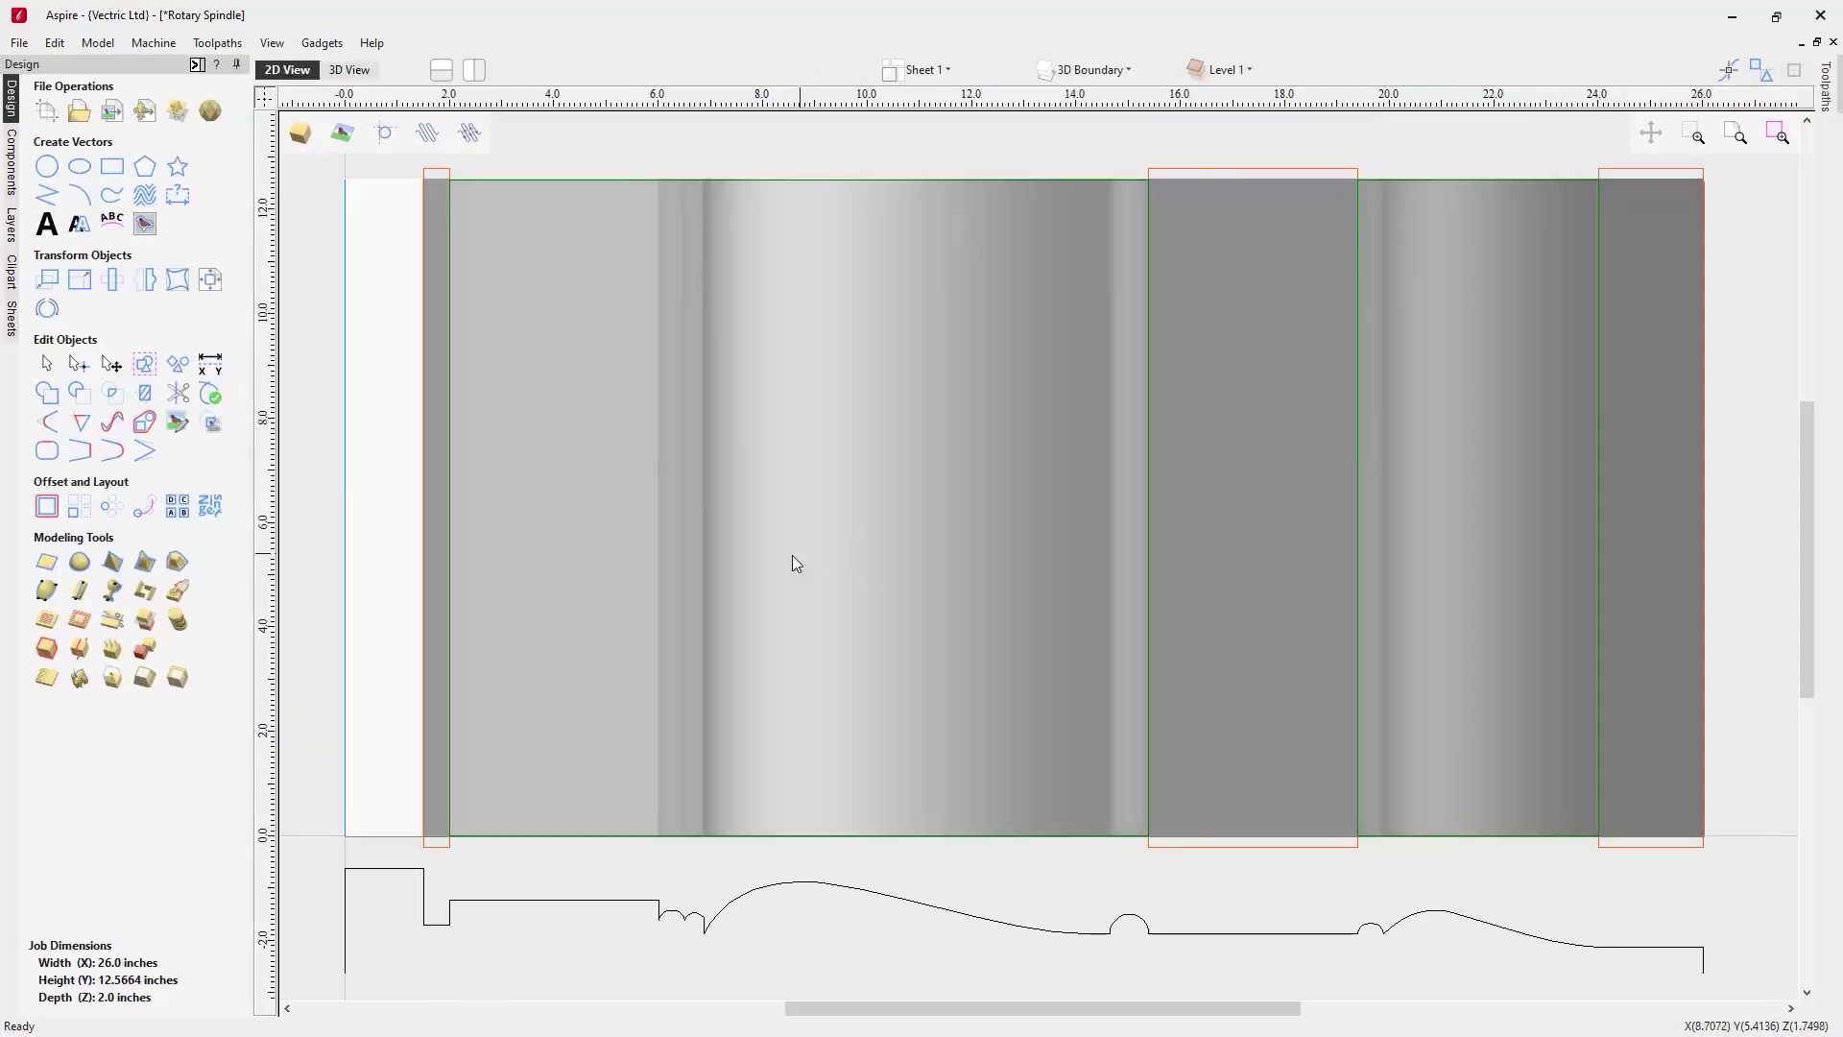
{"action": "left_click", "coordinate": [212, 373]}
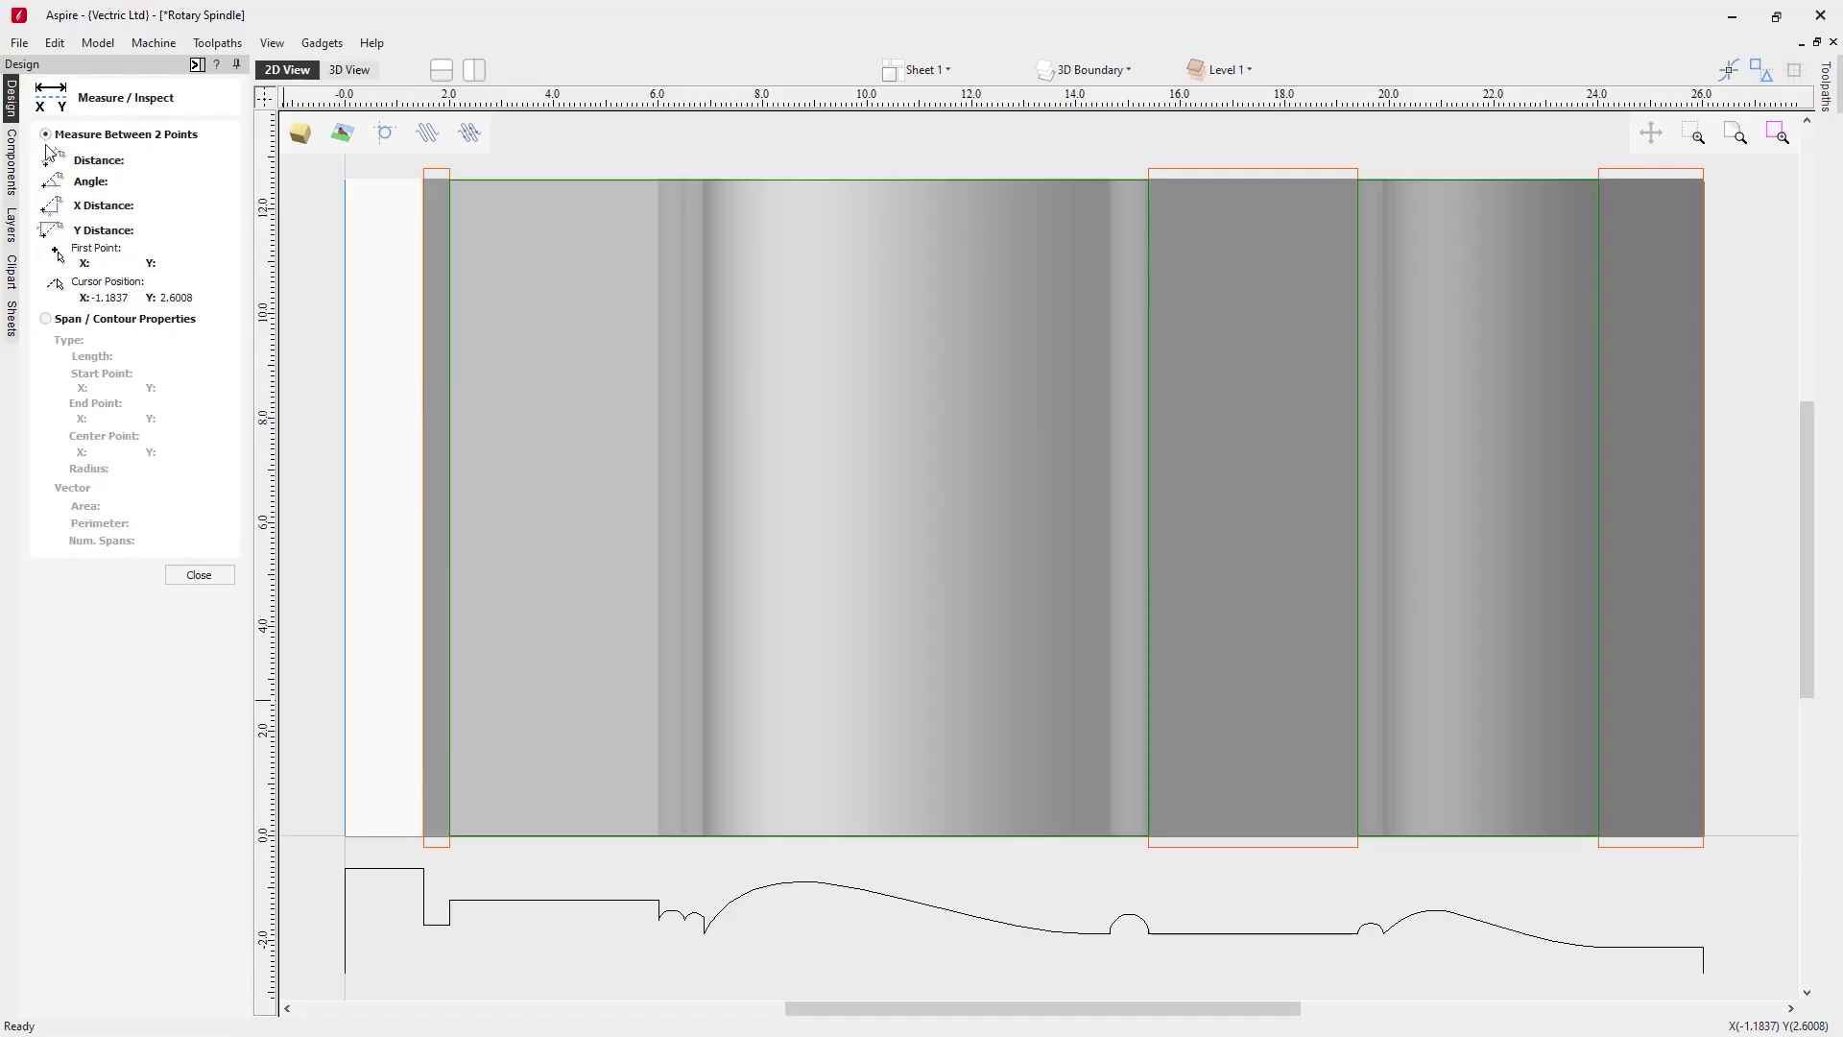
{"action": "left_click", "coordinate": [424, 869]}
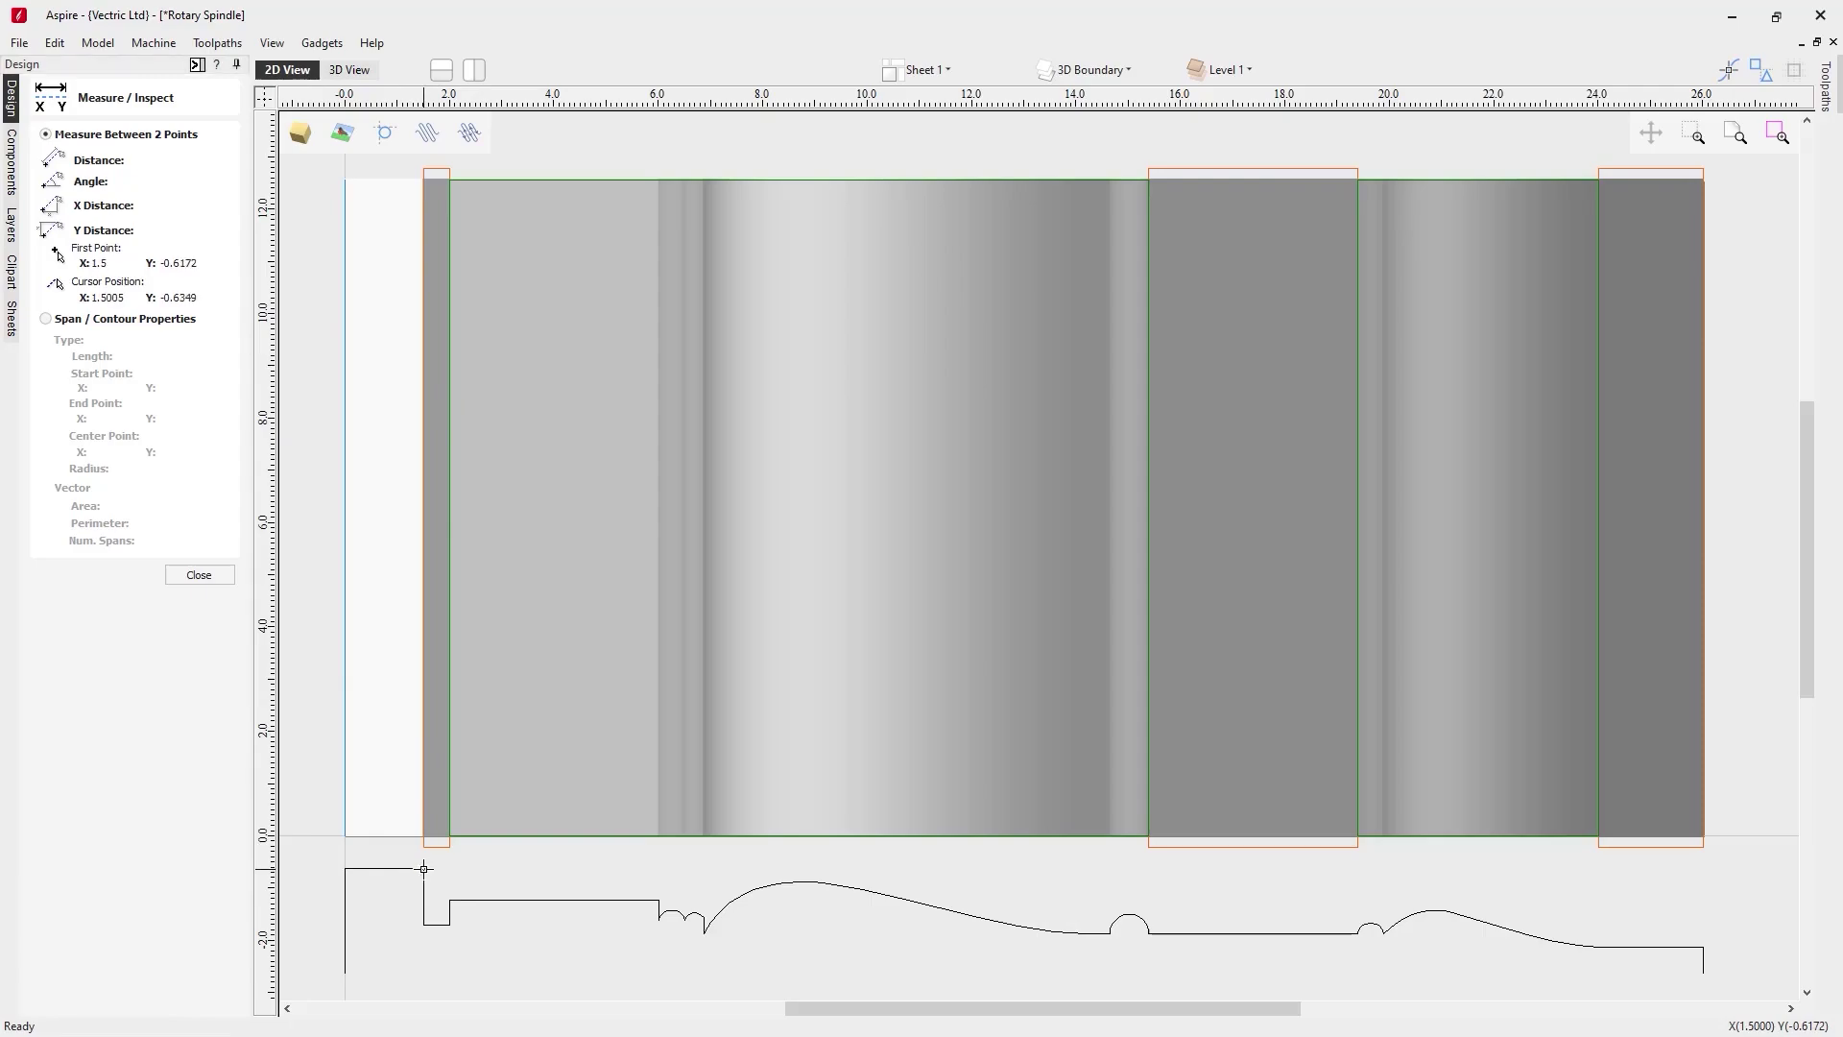
{"action": "left_click", "coordinate": [423, 925]}
{"action": "left_click_drag", "start_coordinate": [424, 870], "coordinate": [1152, 931]}
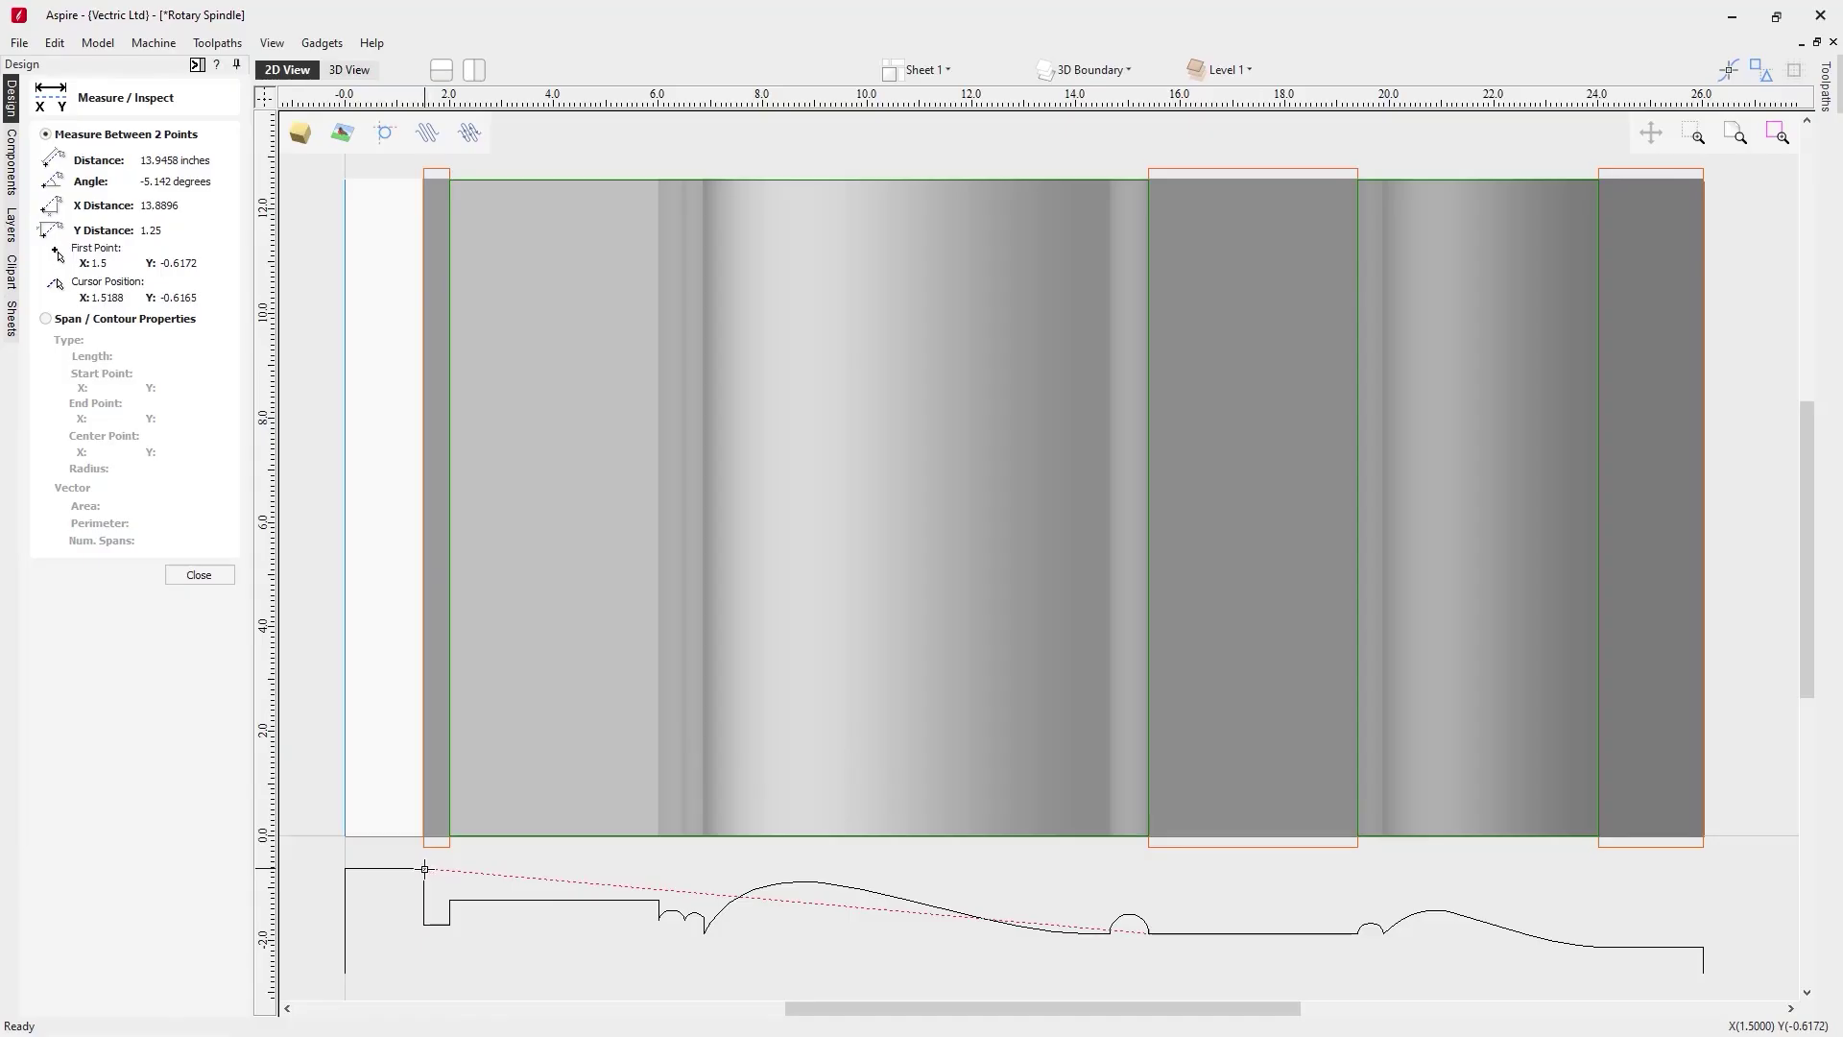
{"action": "left_click_drag", "start_coordinate": [424, 869], "coordinate": [1600, 951]}
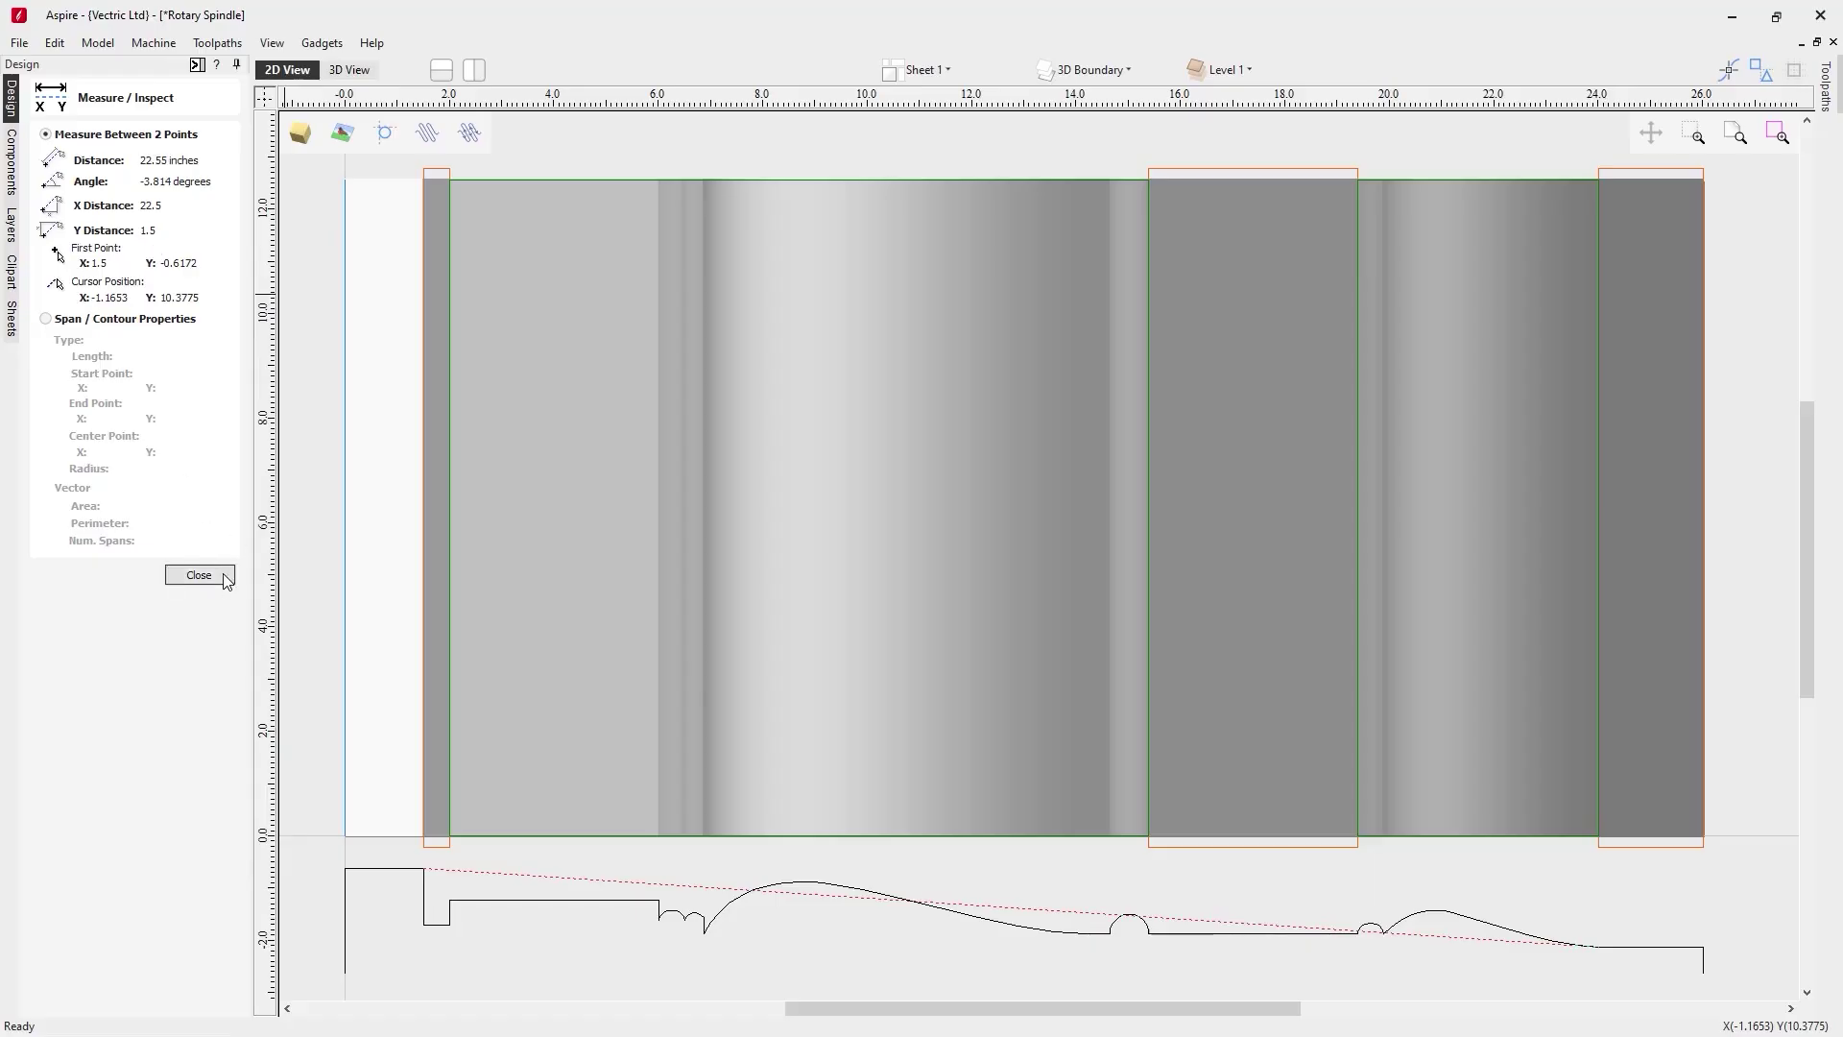
{"action": "left_click", "coordinate": [199, 575]}
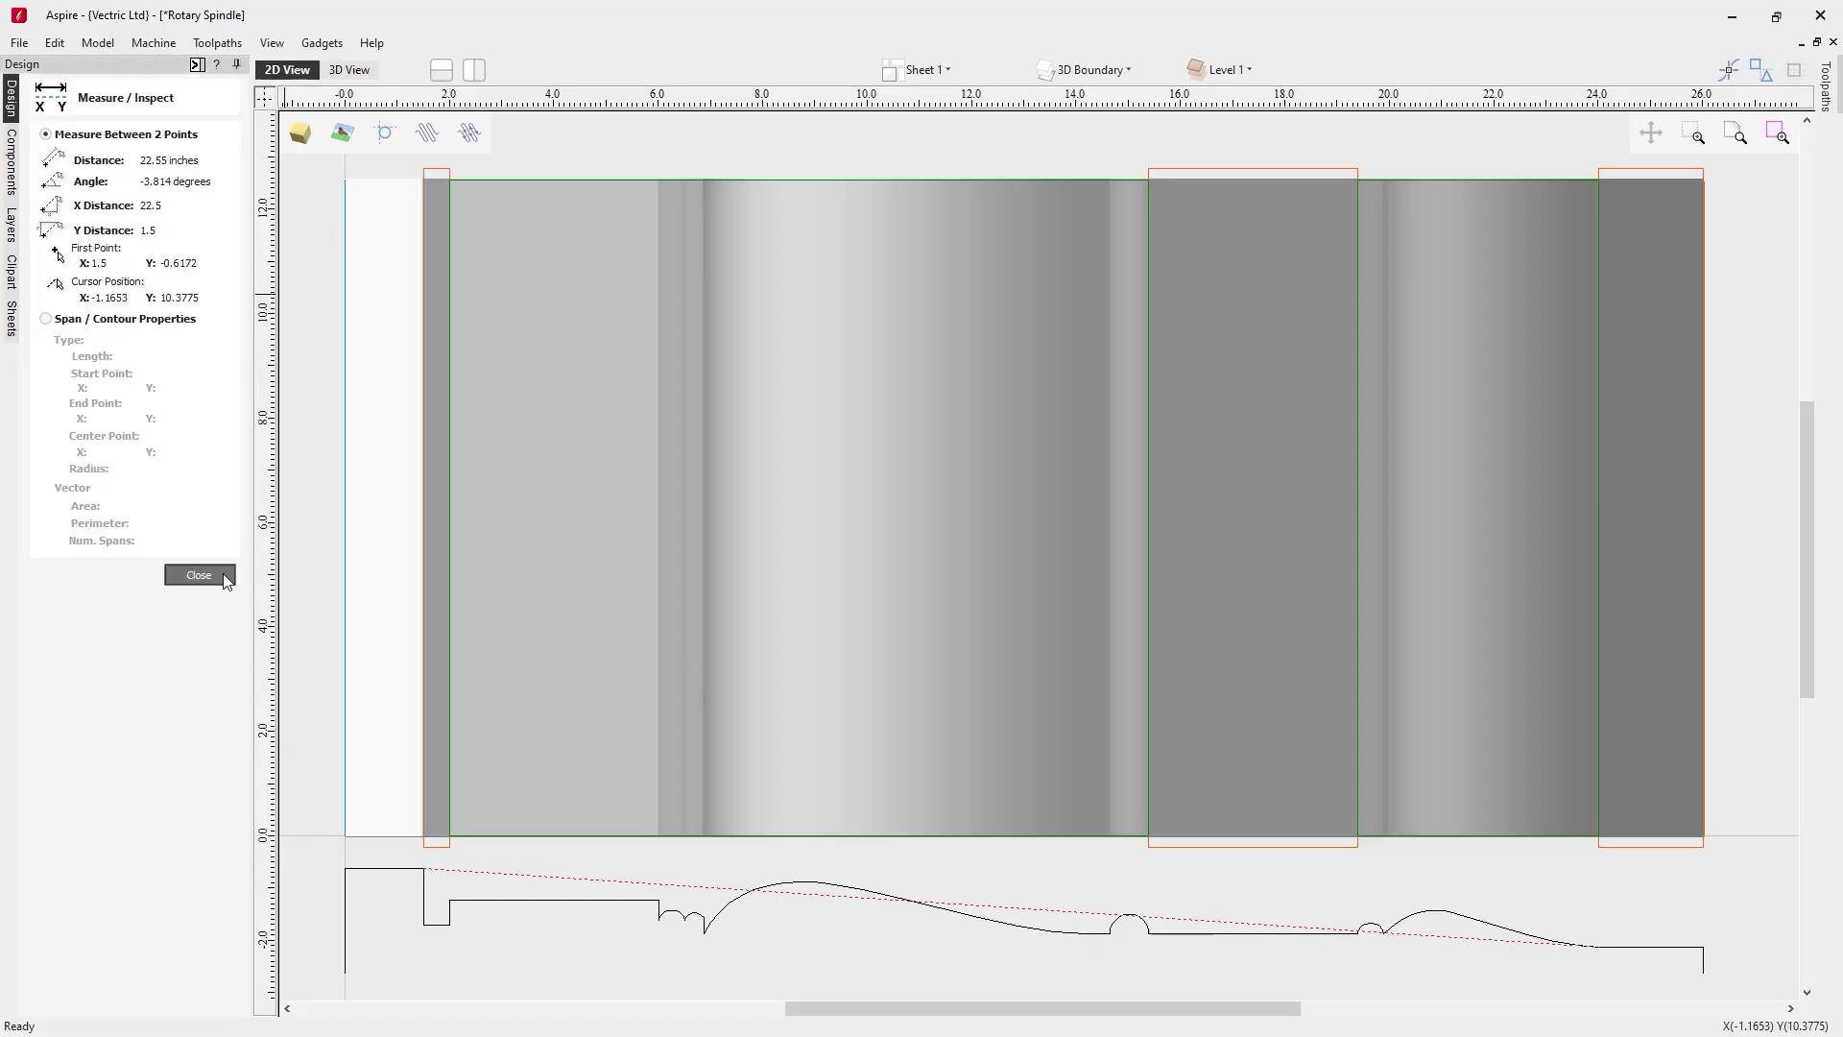
{"action": "left_click", "coordinate": [197, 67]}
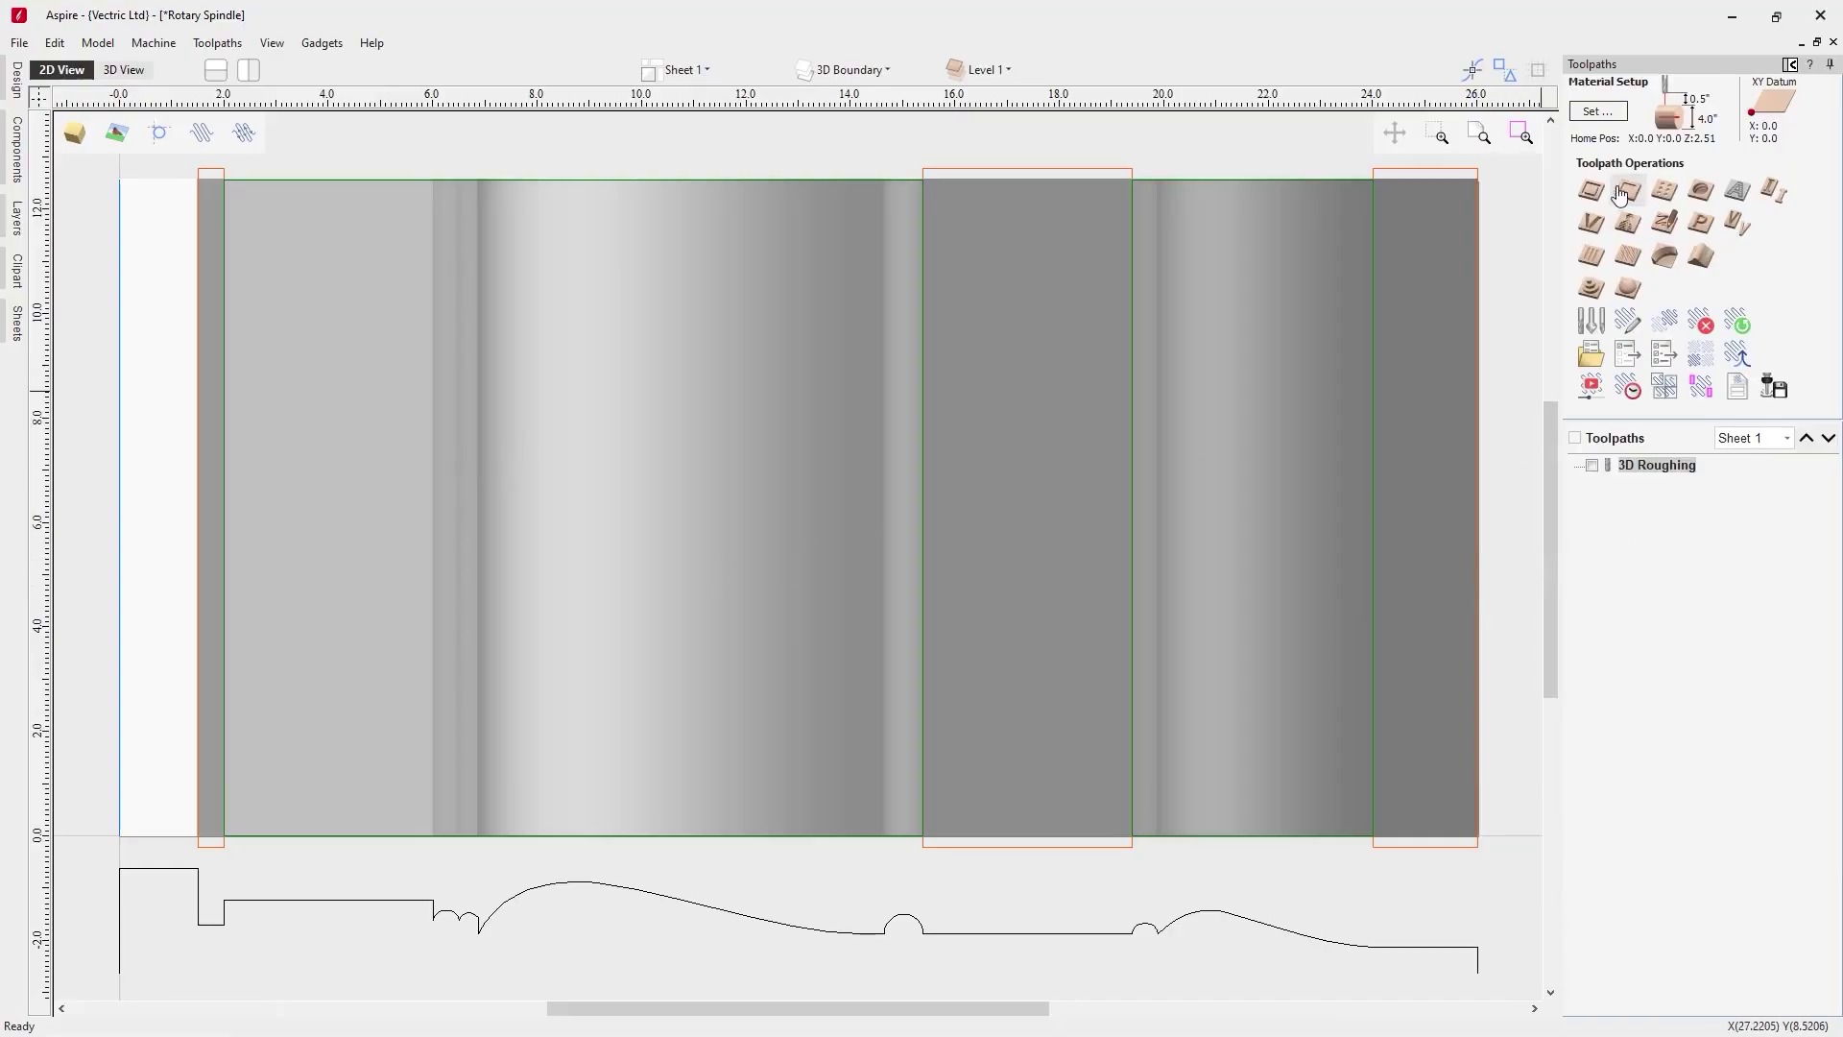
Start a pocket toolpath in the 3D view for the narrow groove rectangle, with a cut depth of 1.075 inches
{"action": "left_click", "coordinate": [123, 69]}
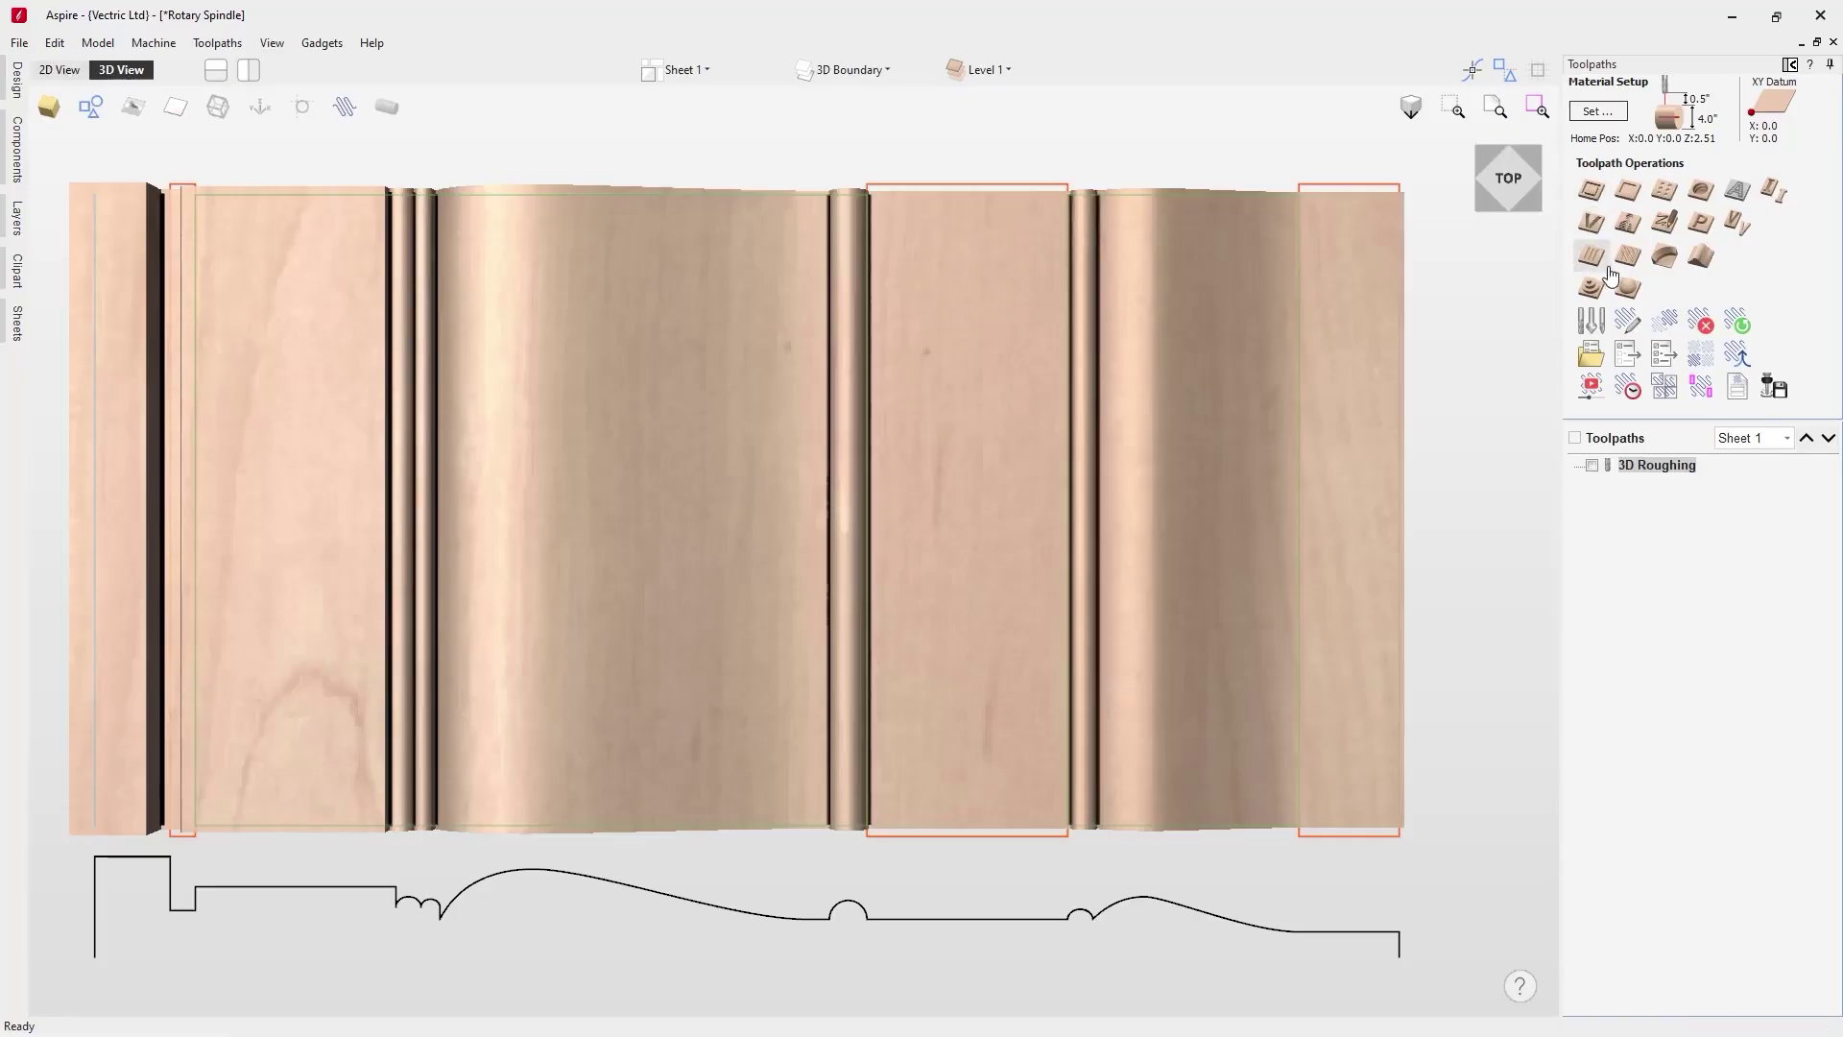
{"action": "left_click", "coordinate": [1626, 194]}
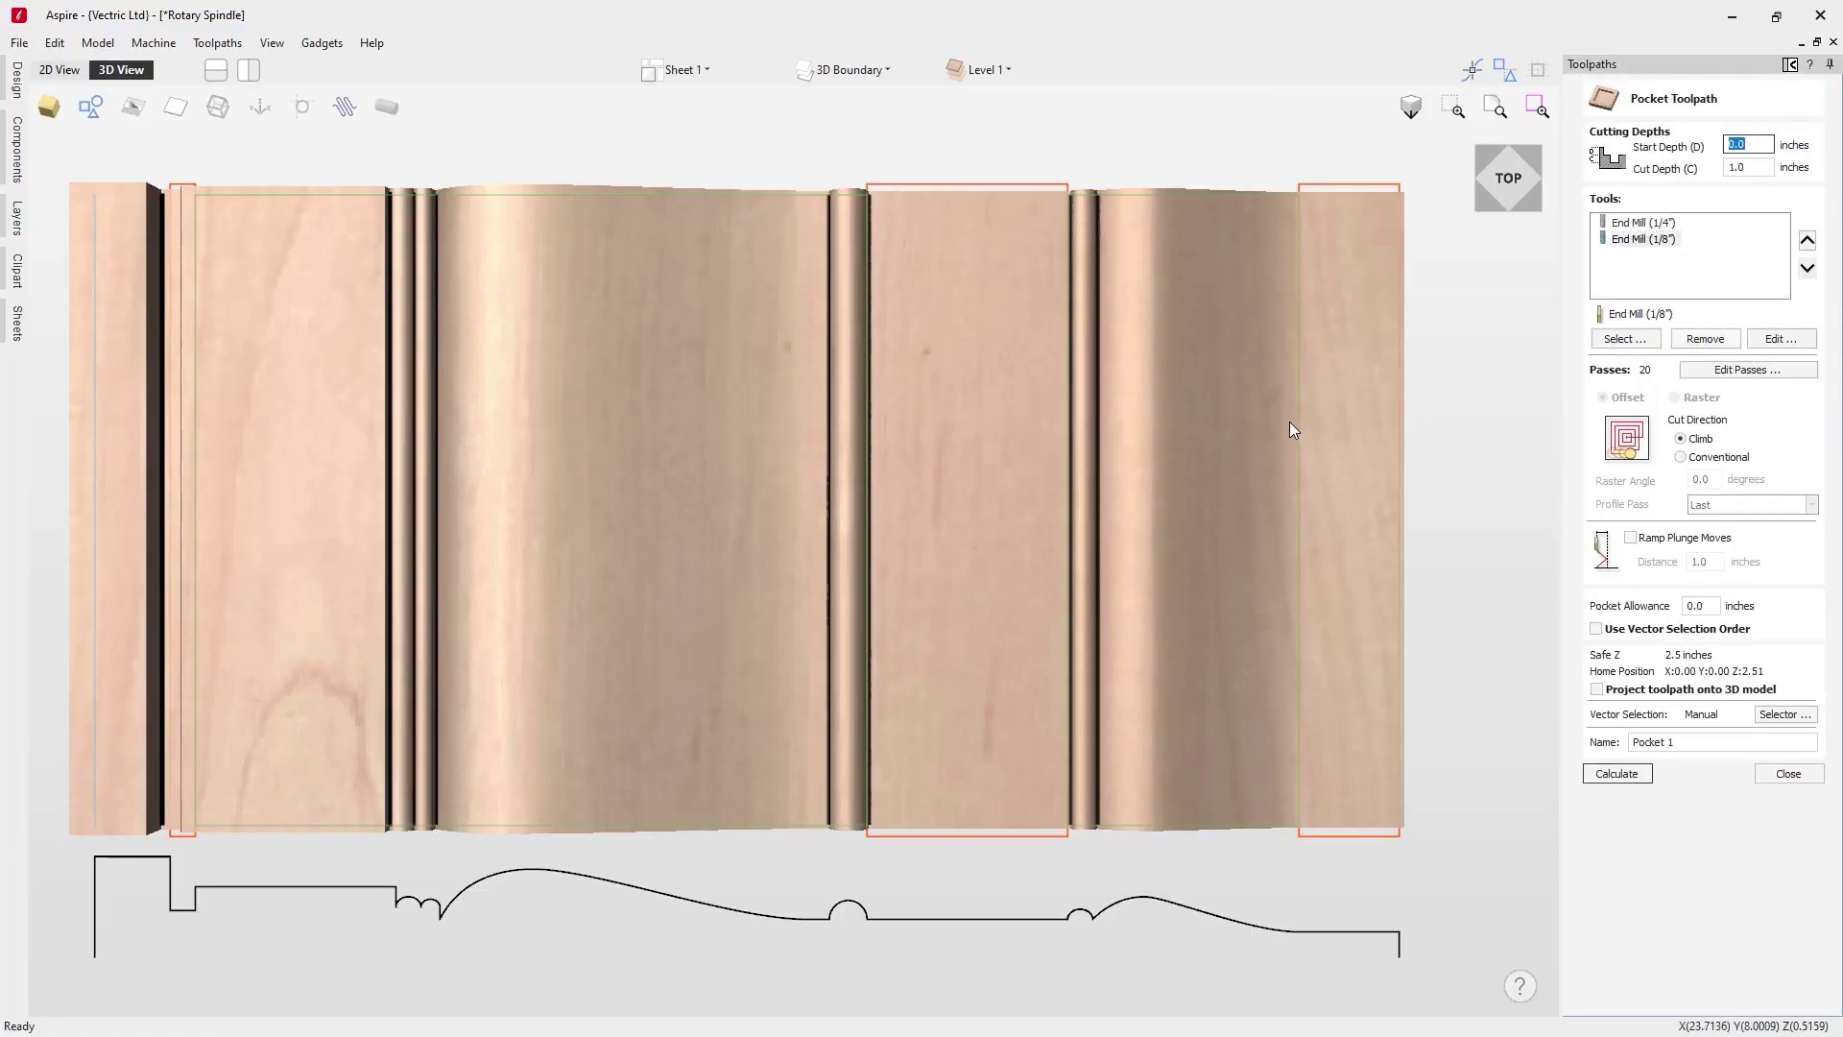
{"action": "left_click", "coordinate": [1059, 569]}
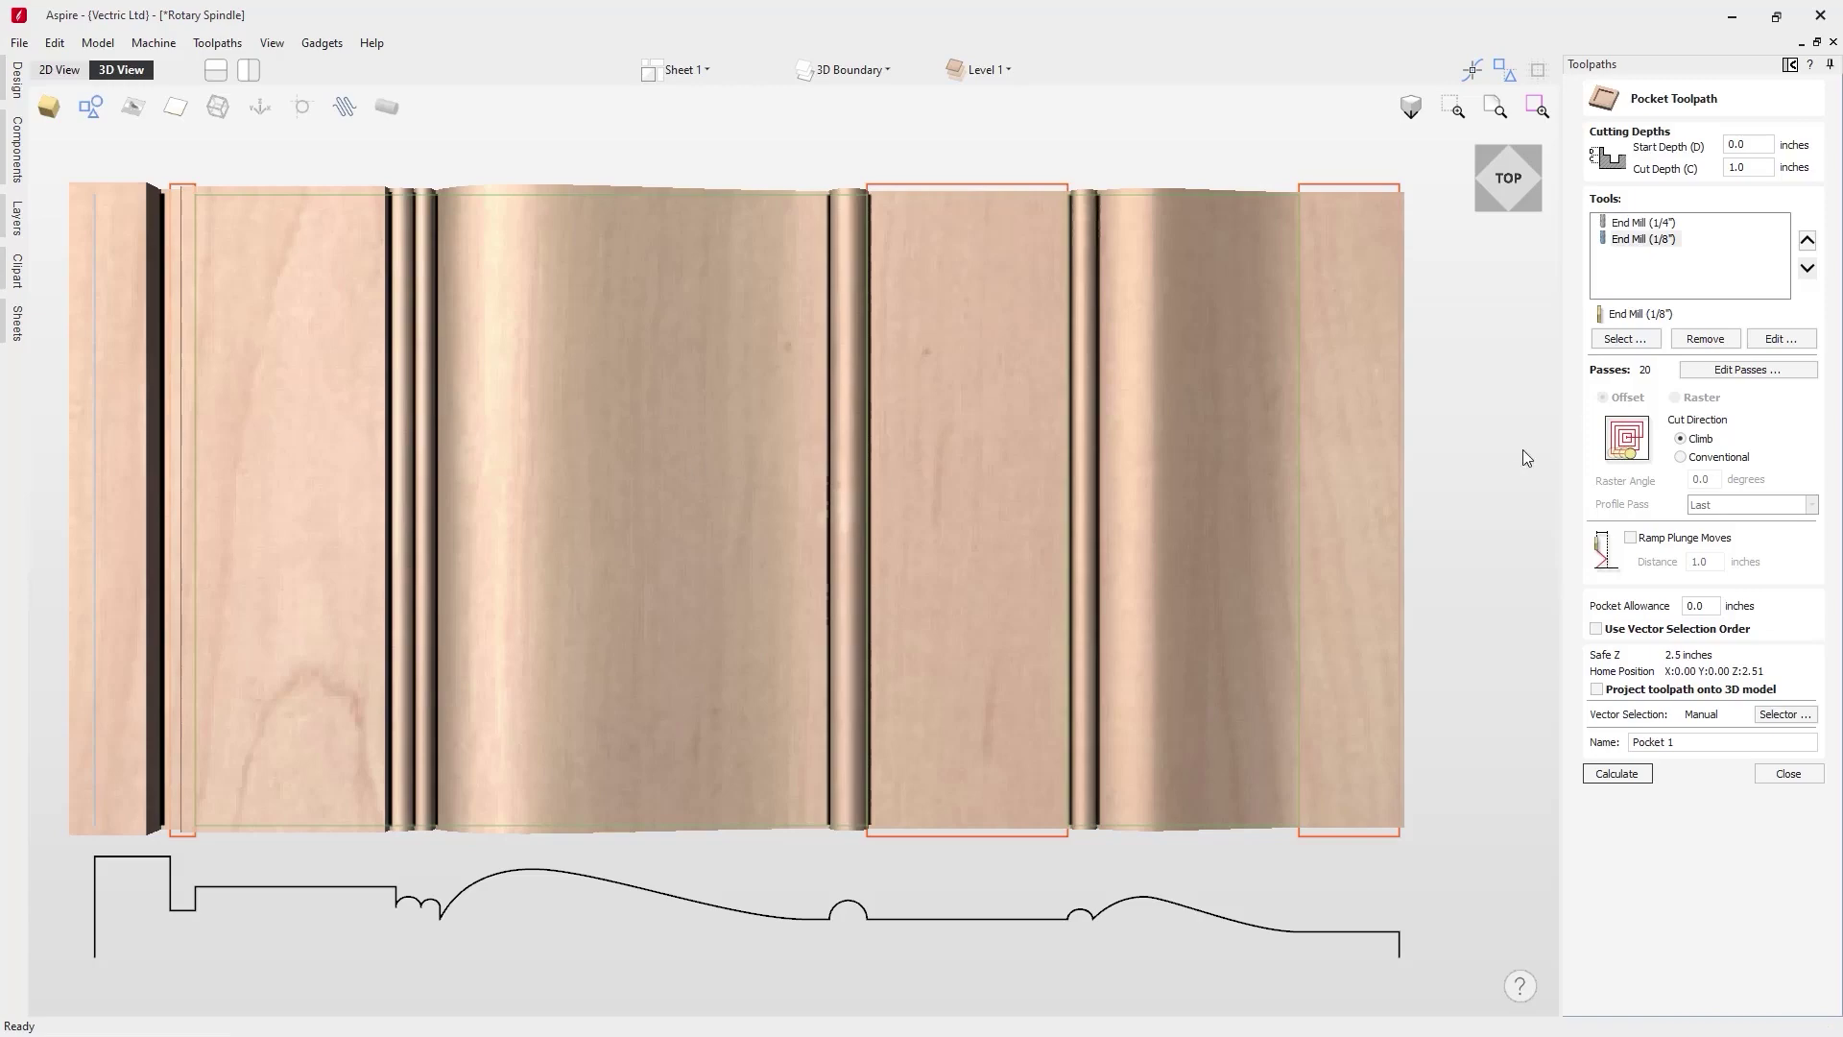
{"action": "left_click", "coordinate": [1757, 144]}
{"action": "left_click", "coordinate": [1760, 167]}
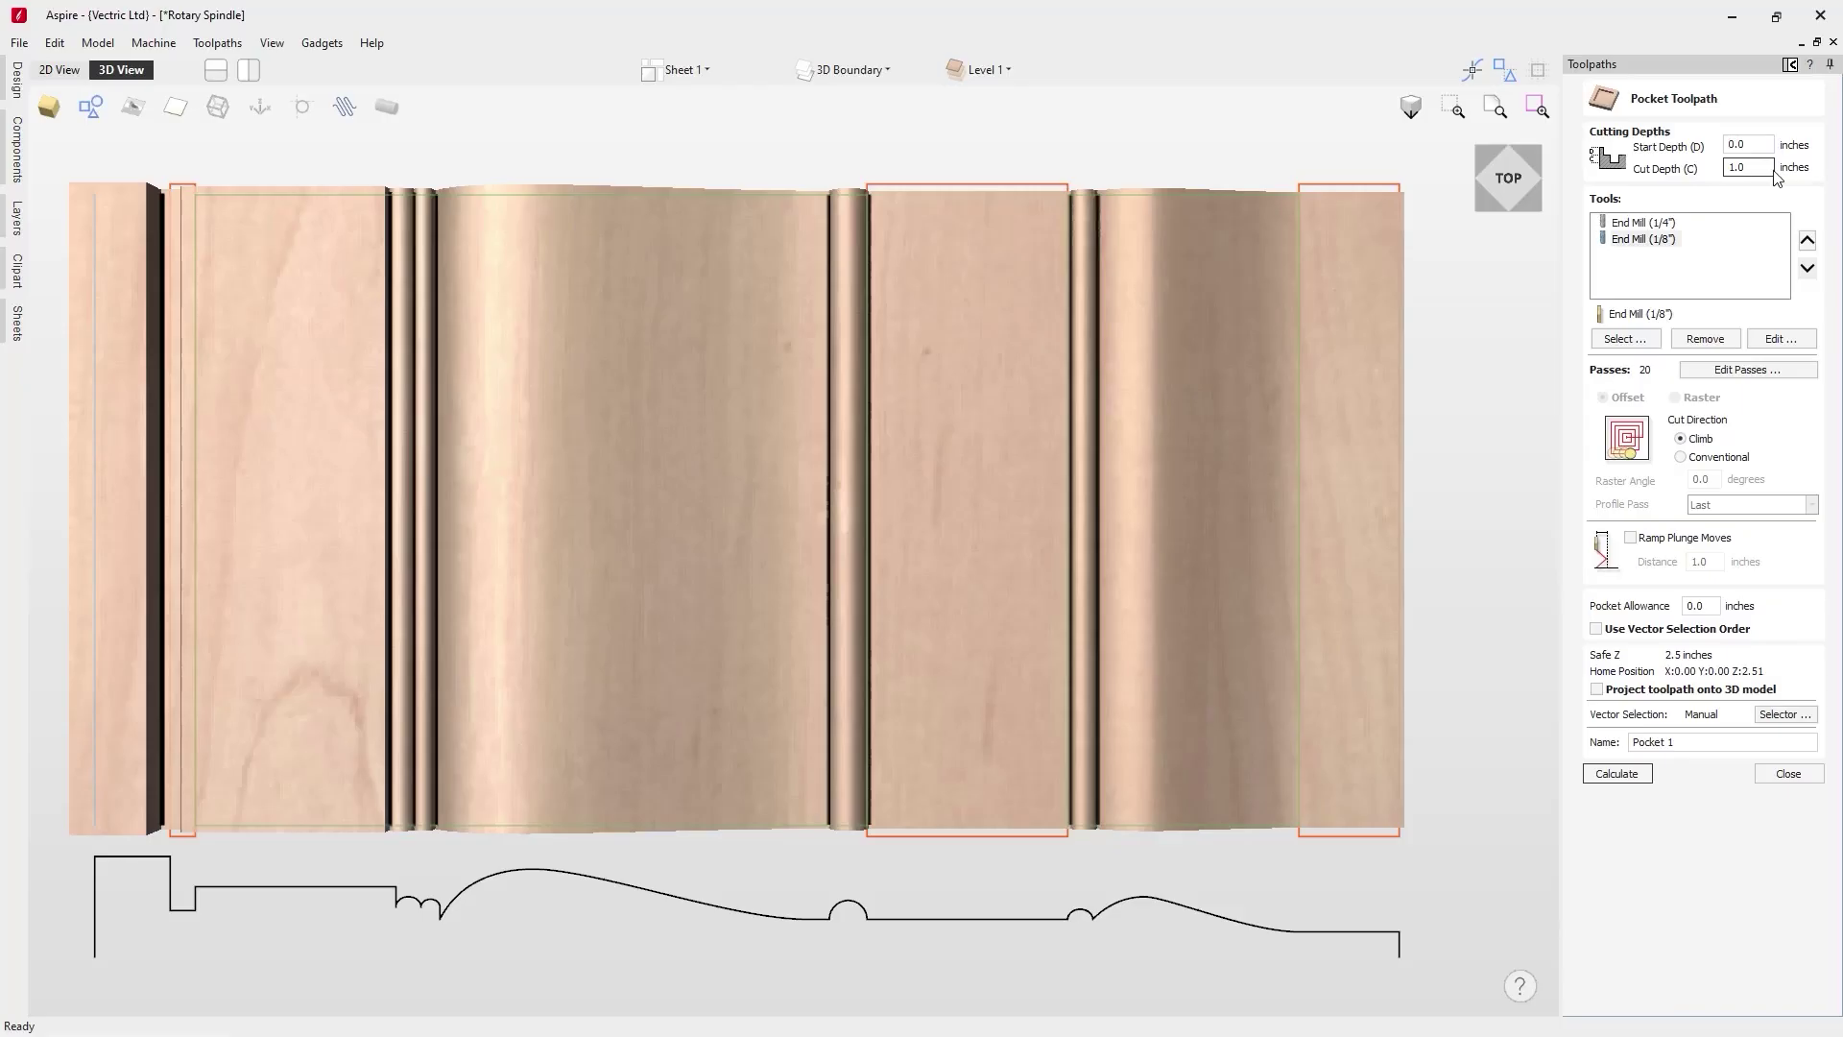
{"action": "type", "text": "1.075"}
{"action": "left_click", "coordinate": [176, 187]}
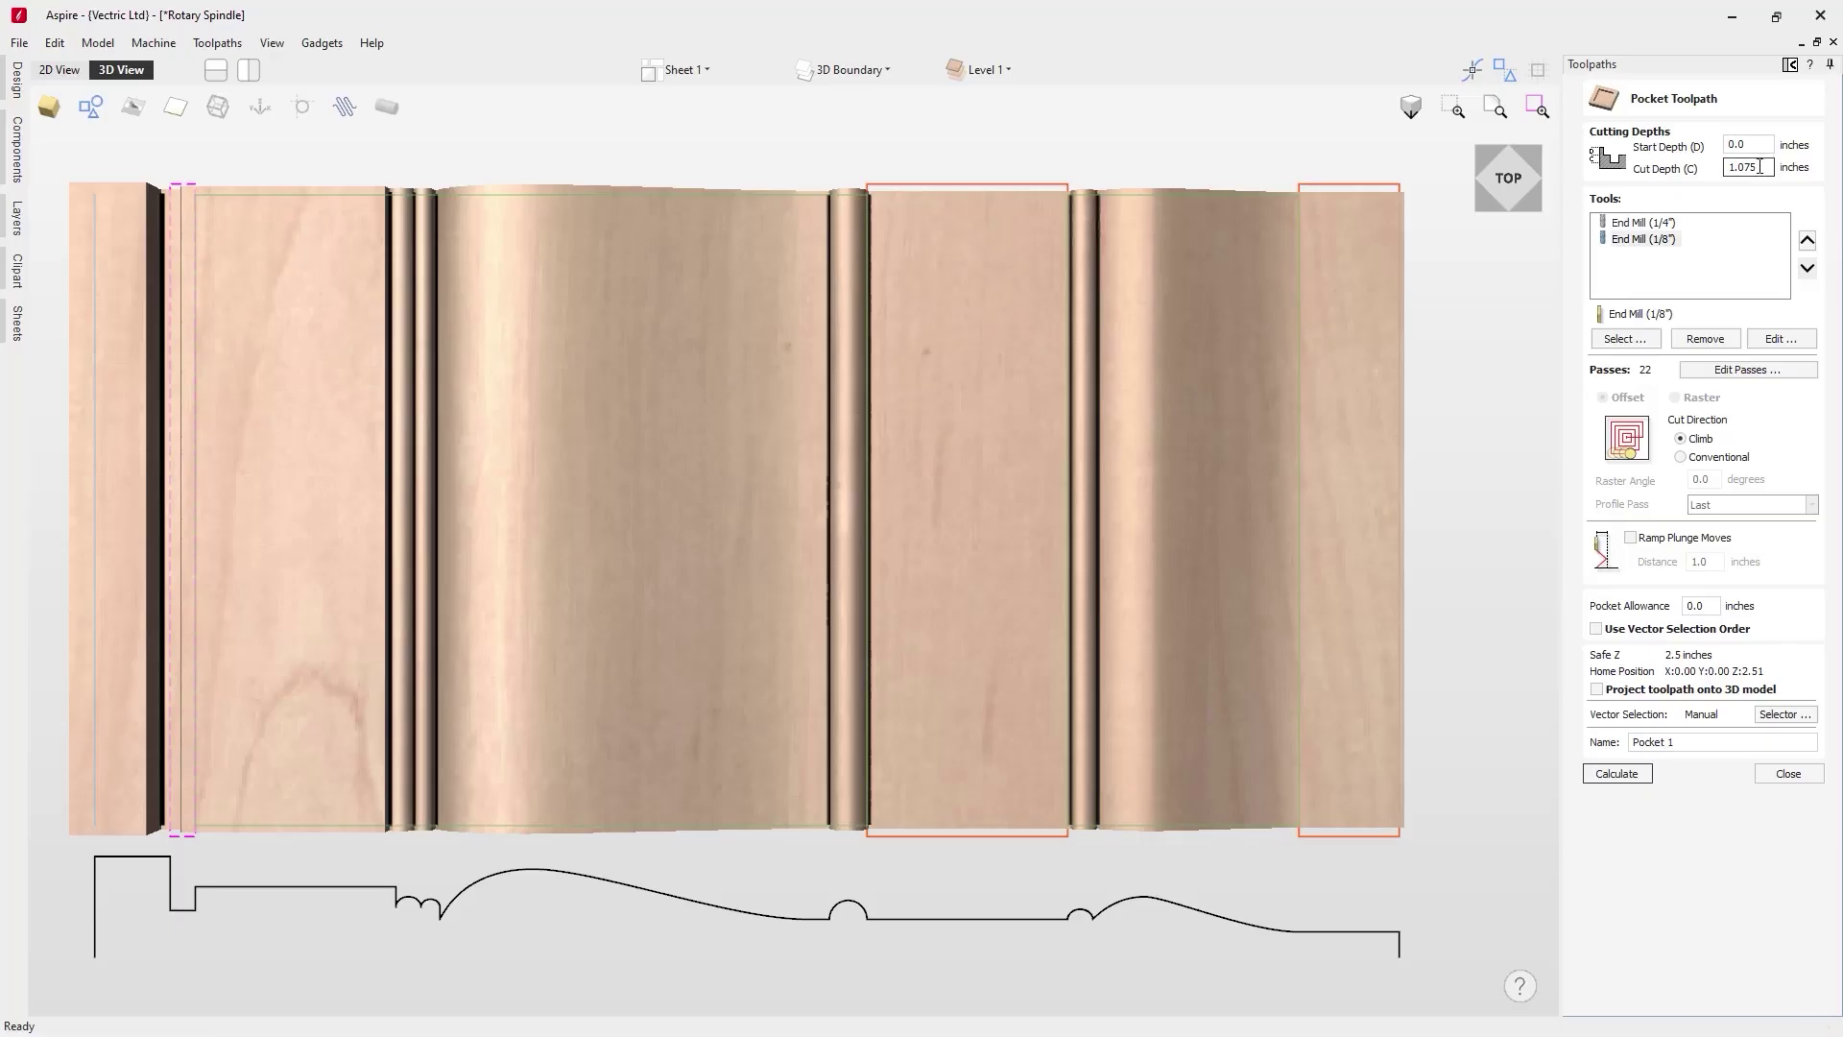
Remove the 1/8" end mill from the pocket and increase the 1/4" end mill's pass depth for 5 passes
{"action": "left_click", "coordinate": [1703, 339]}
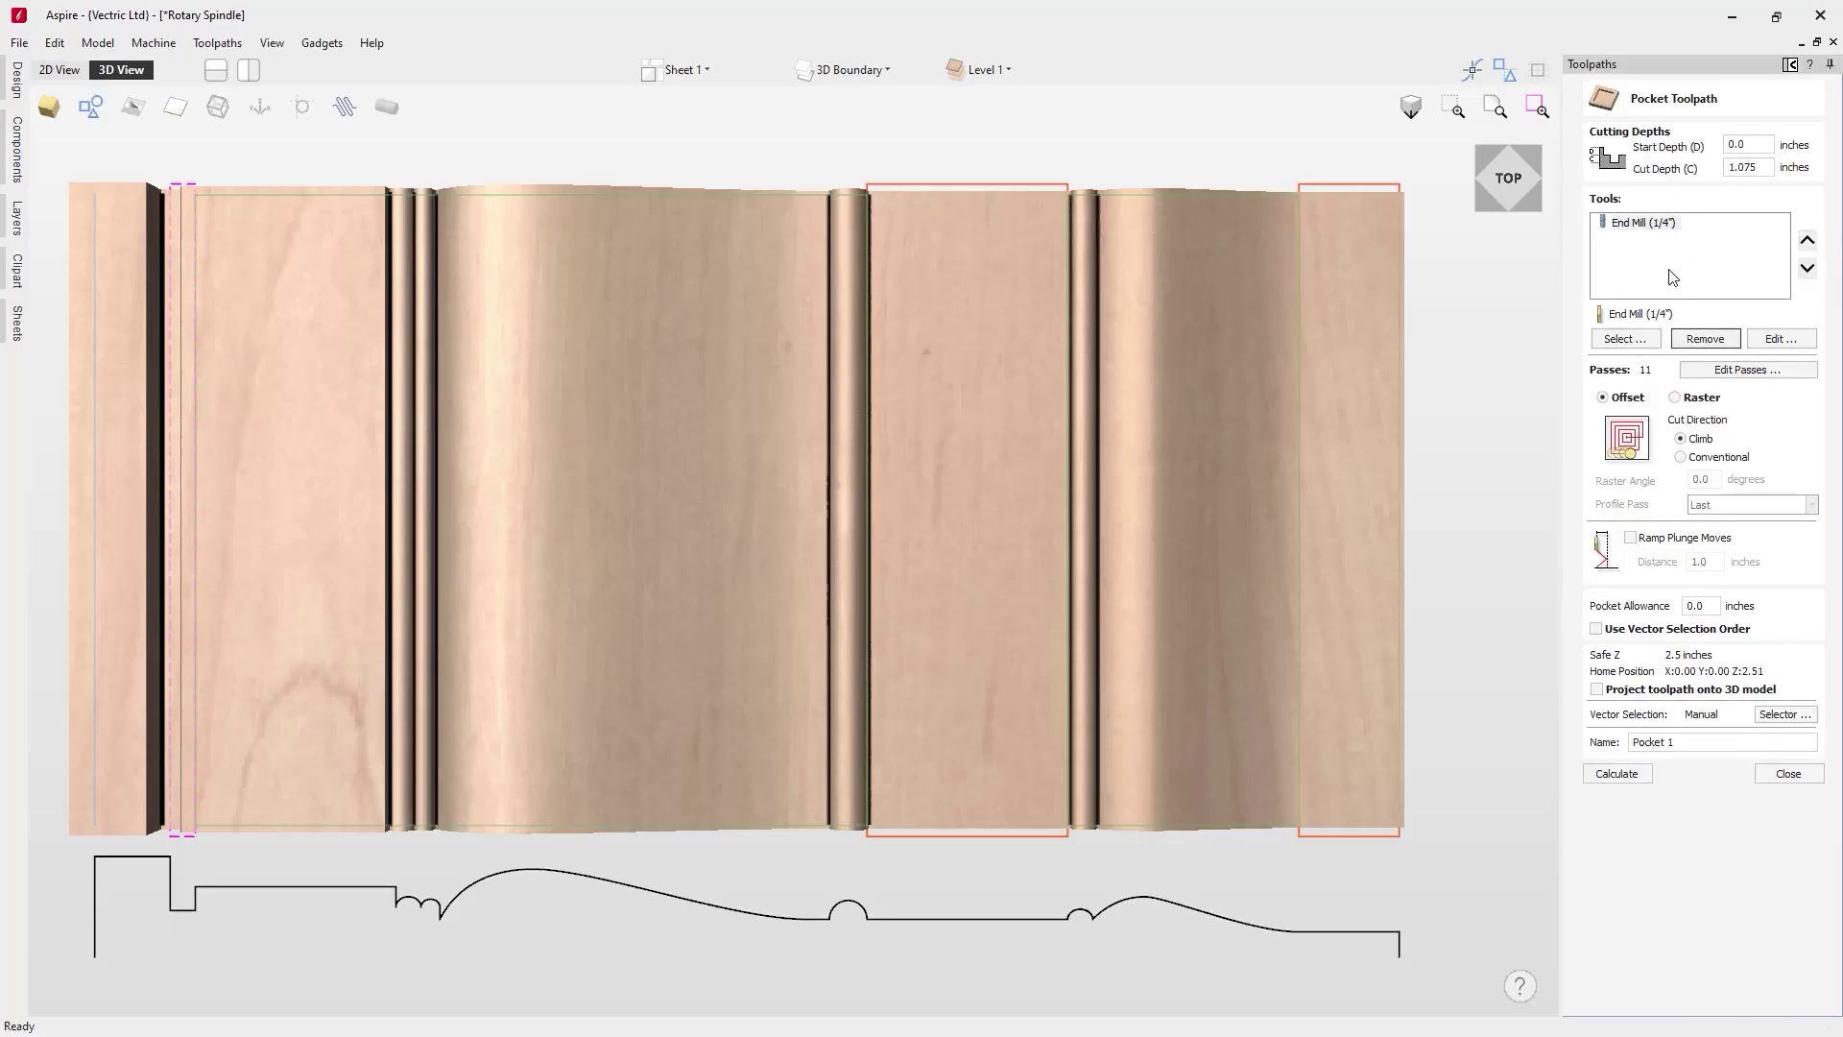
{"action": "left_click", "coordinate": [1781, 341]}
{"action": "left_click", "coordinate": [800, 539]}
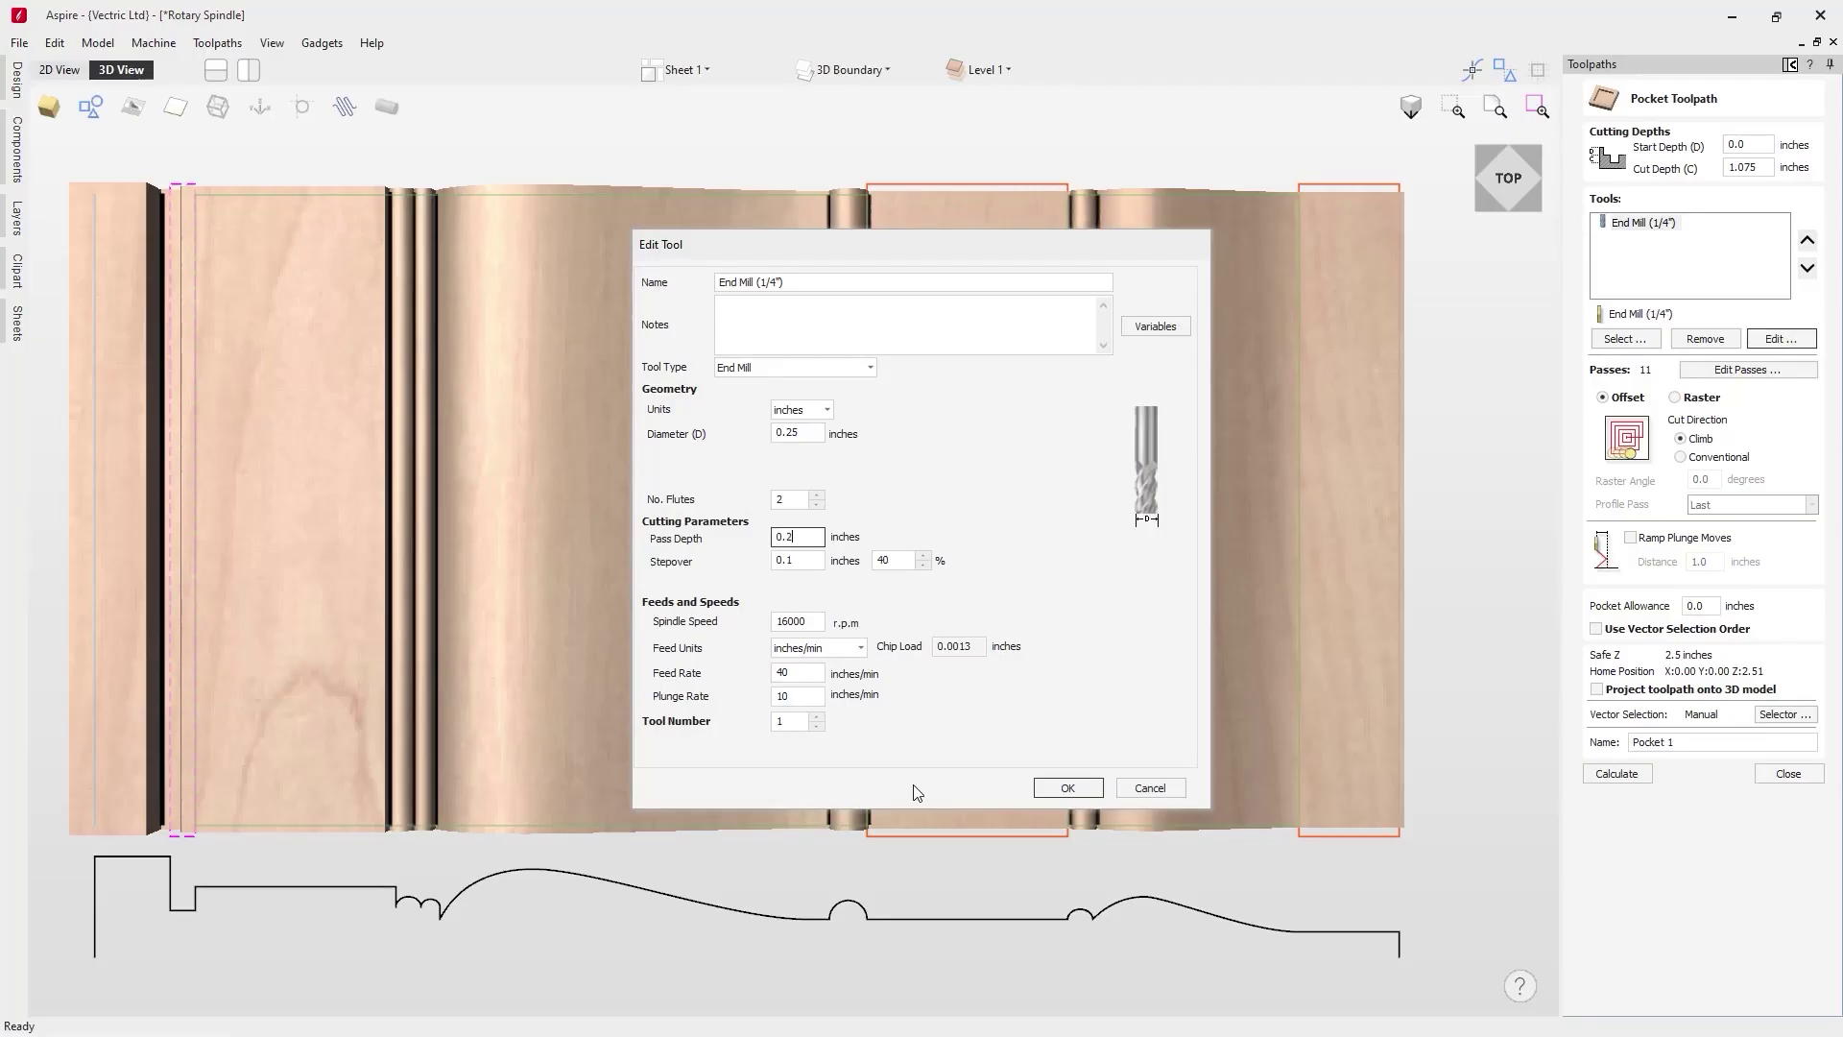
{"action": "left_click", "coordinate": [1067, 788]}
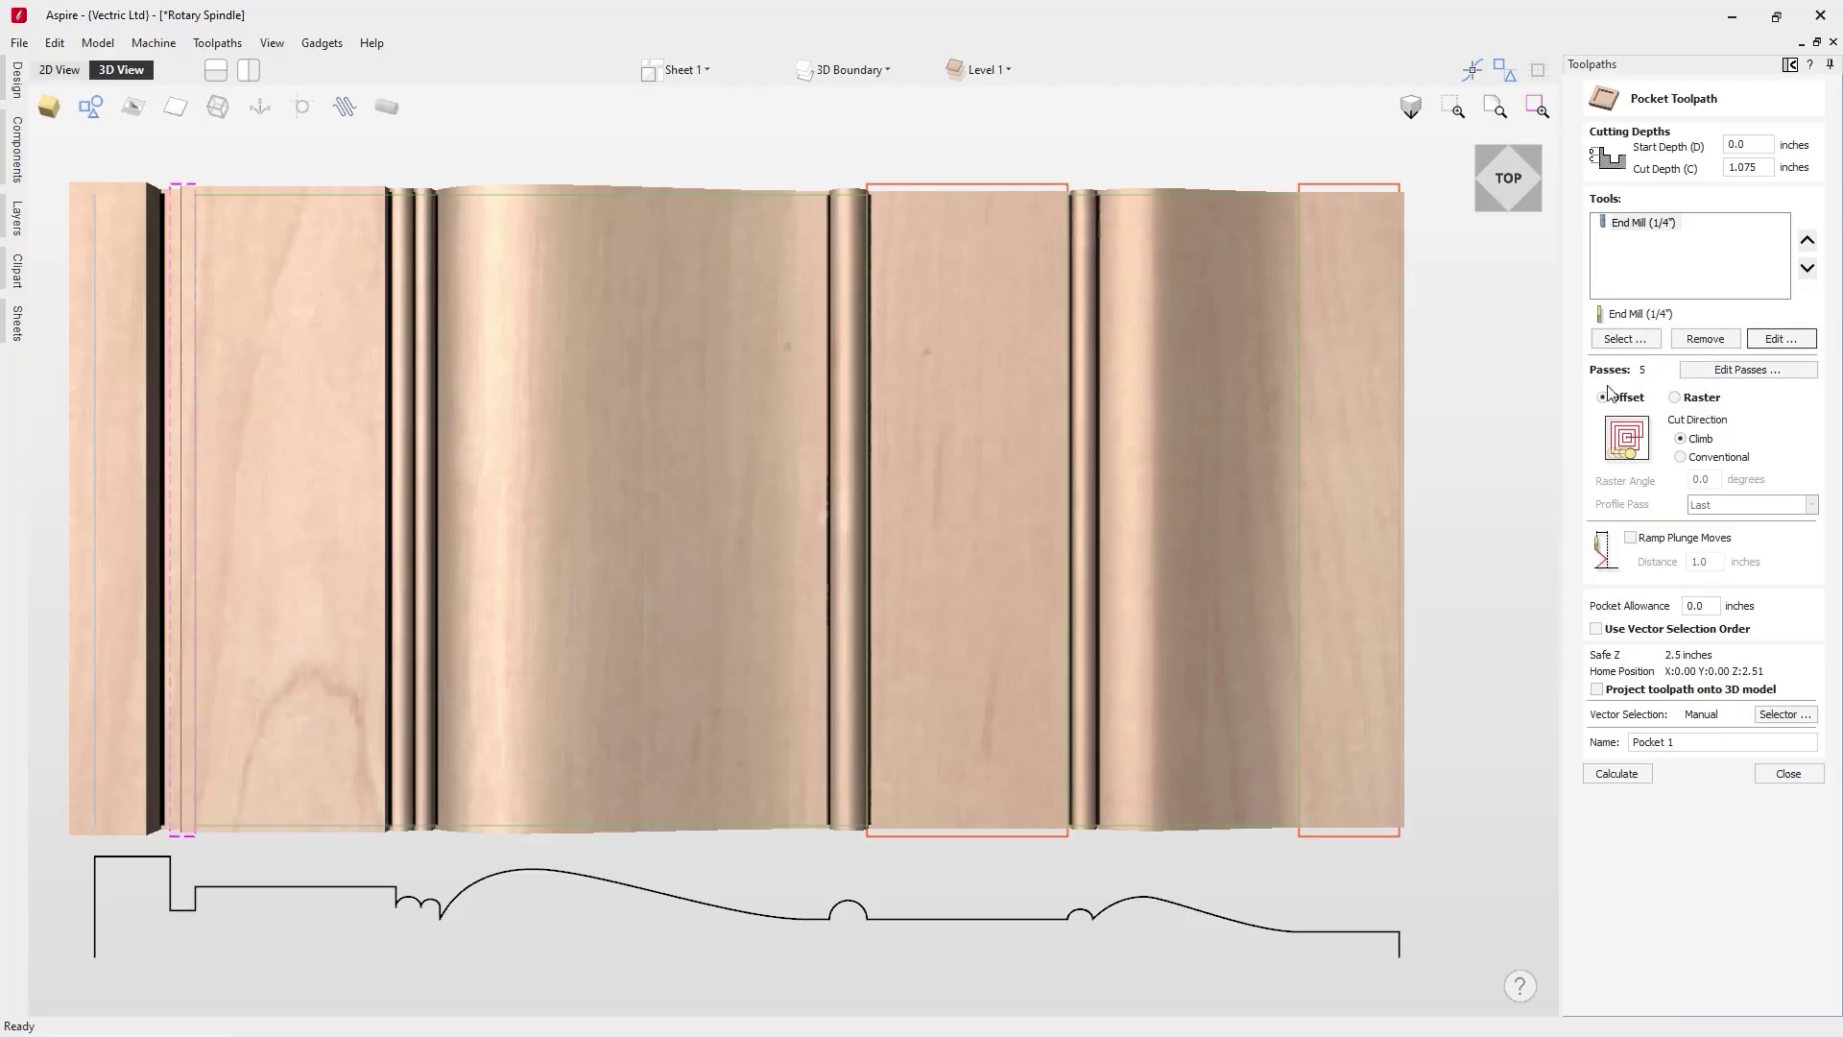
Calculate the groove pocket with a raster strategy and the profile pass last, and preview its cut on the stock
{"action": "left_click", "coordinate": [1690, 399]}
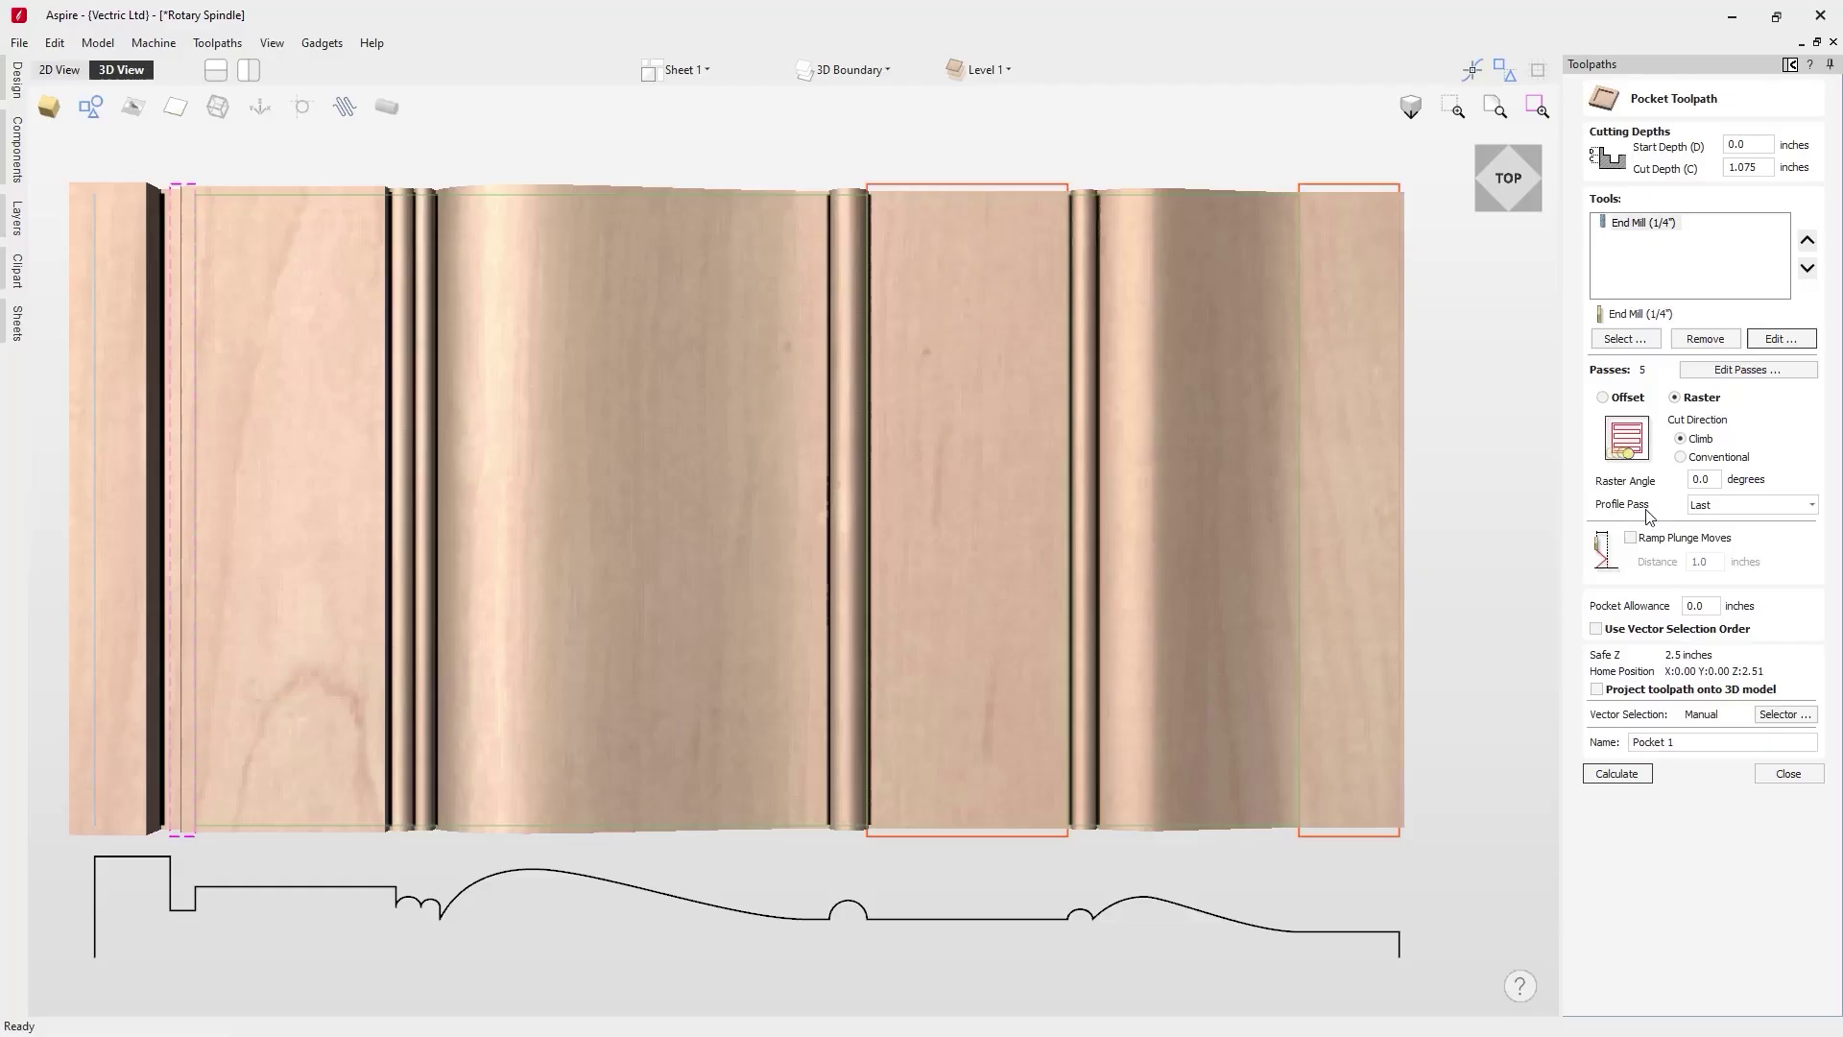
{"action": "left_click", "coordinate": [1783, 509]}
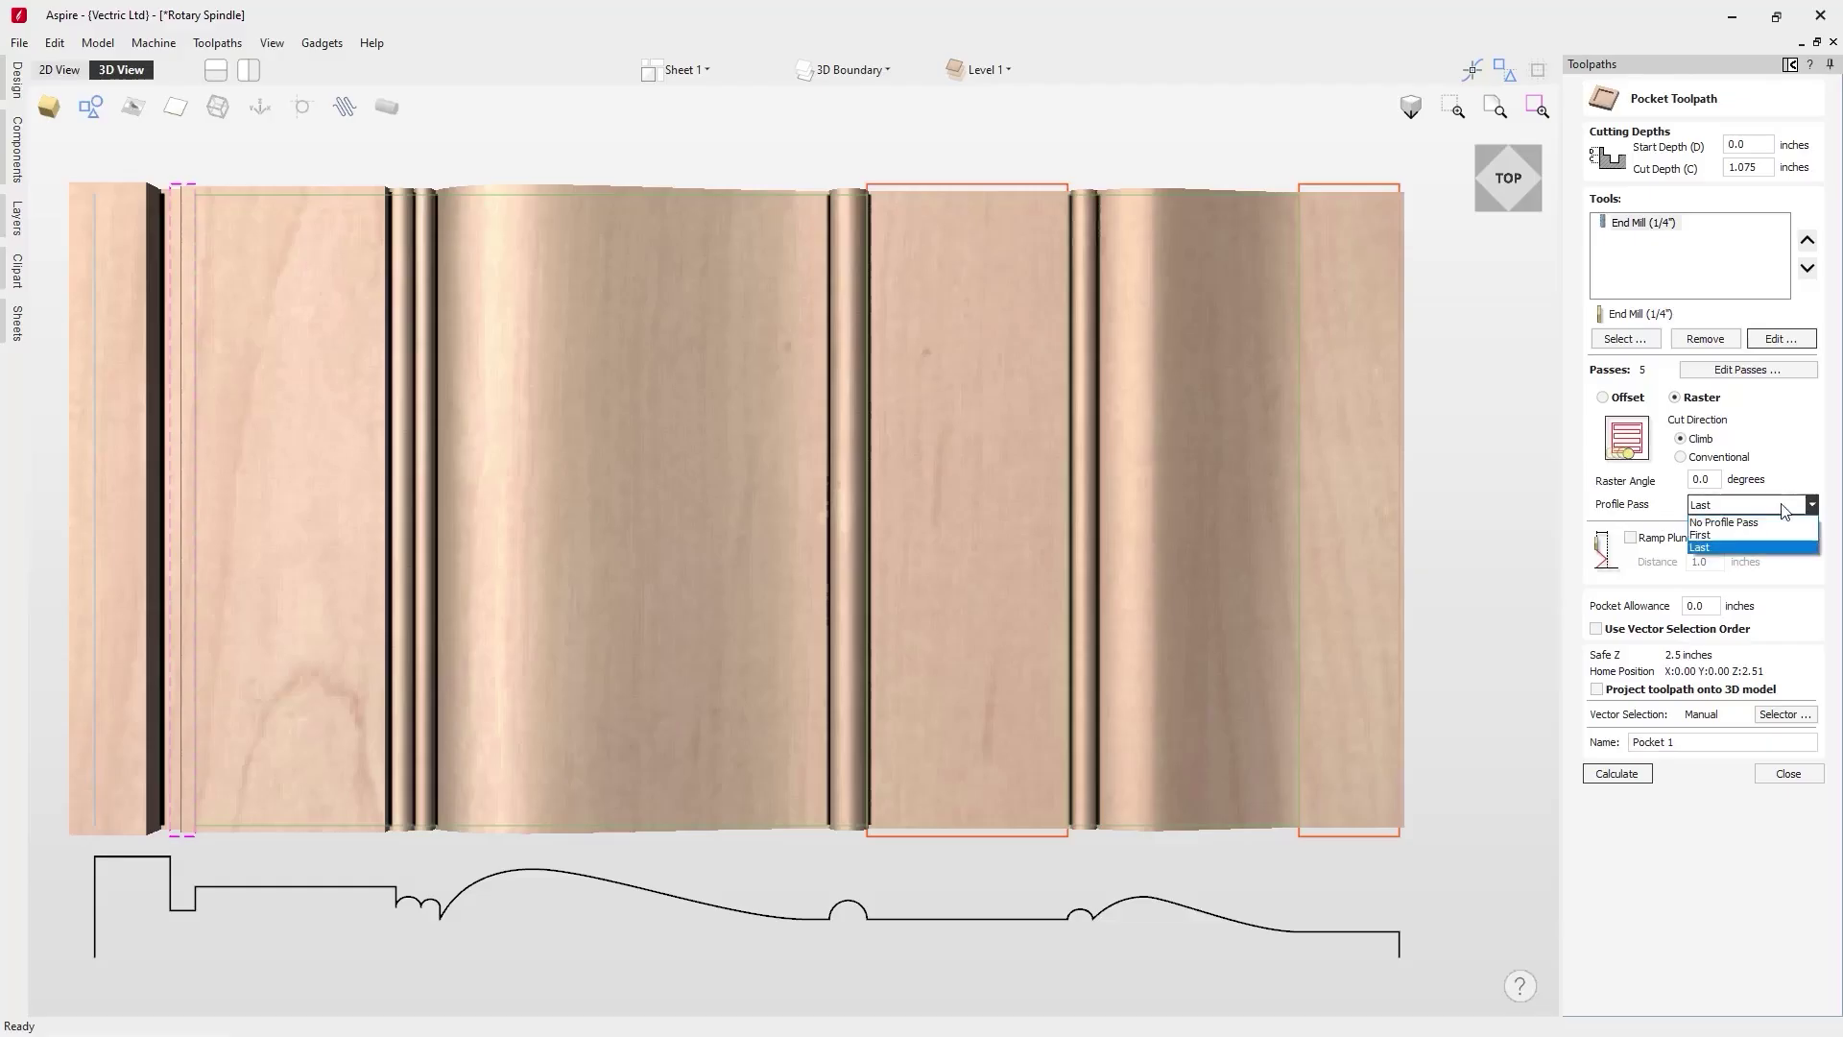
{"action": "left_click", "coordinate": [1778, 509]}
{"action": "left_click", "coordinate": [1635, 774]}
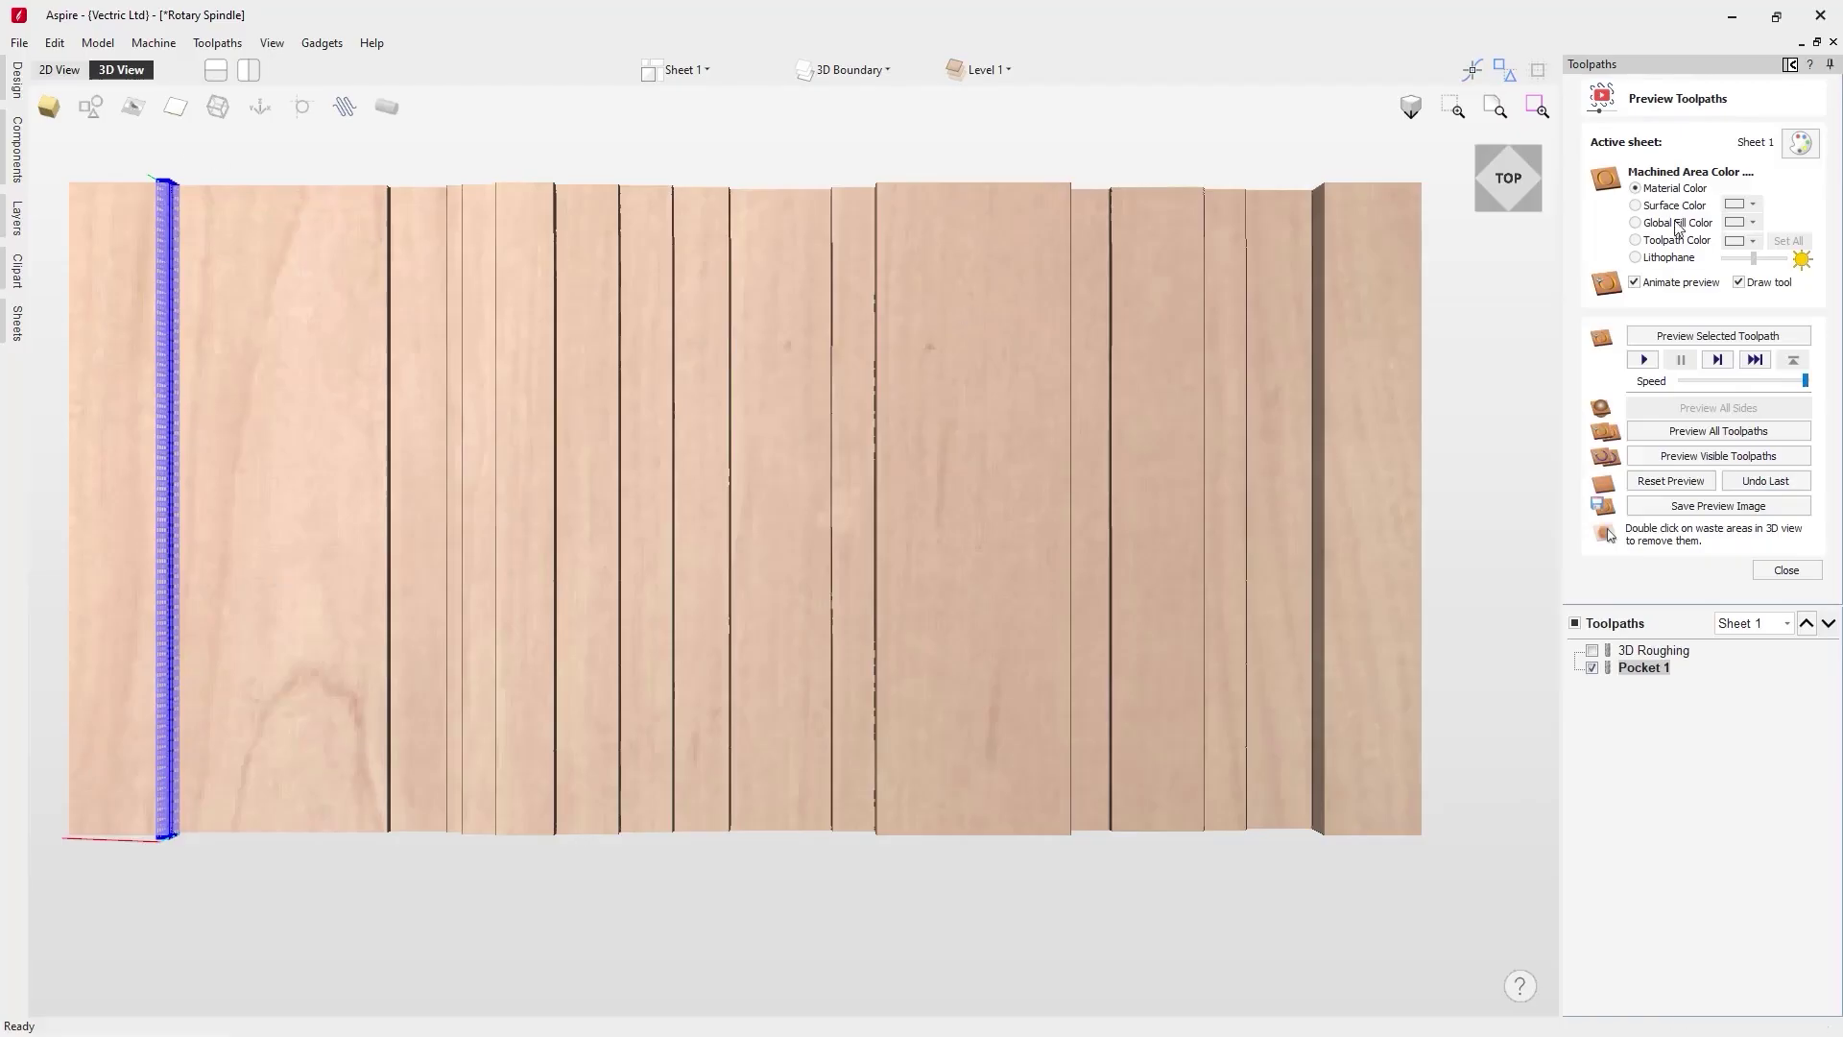
{"action": "left_click", "coordinate": [1717, 338]}
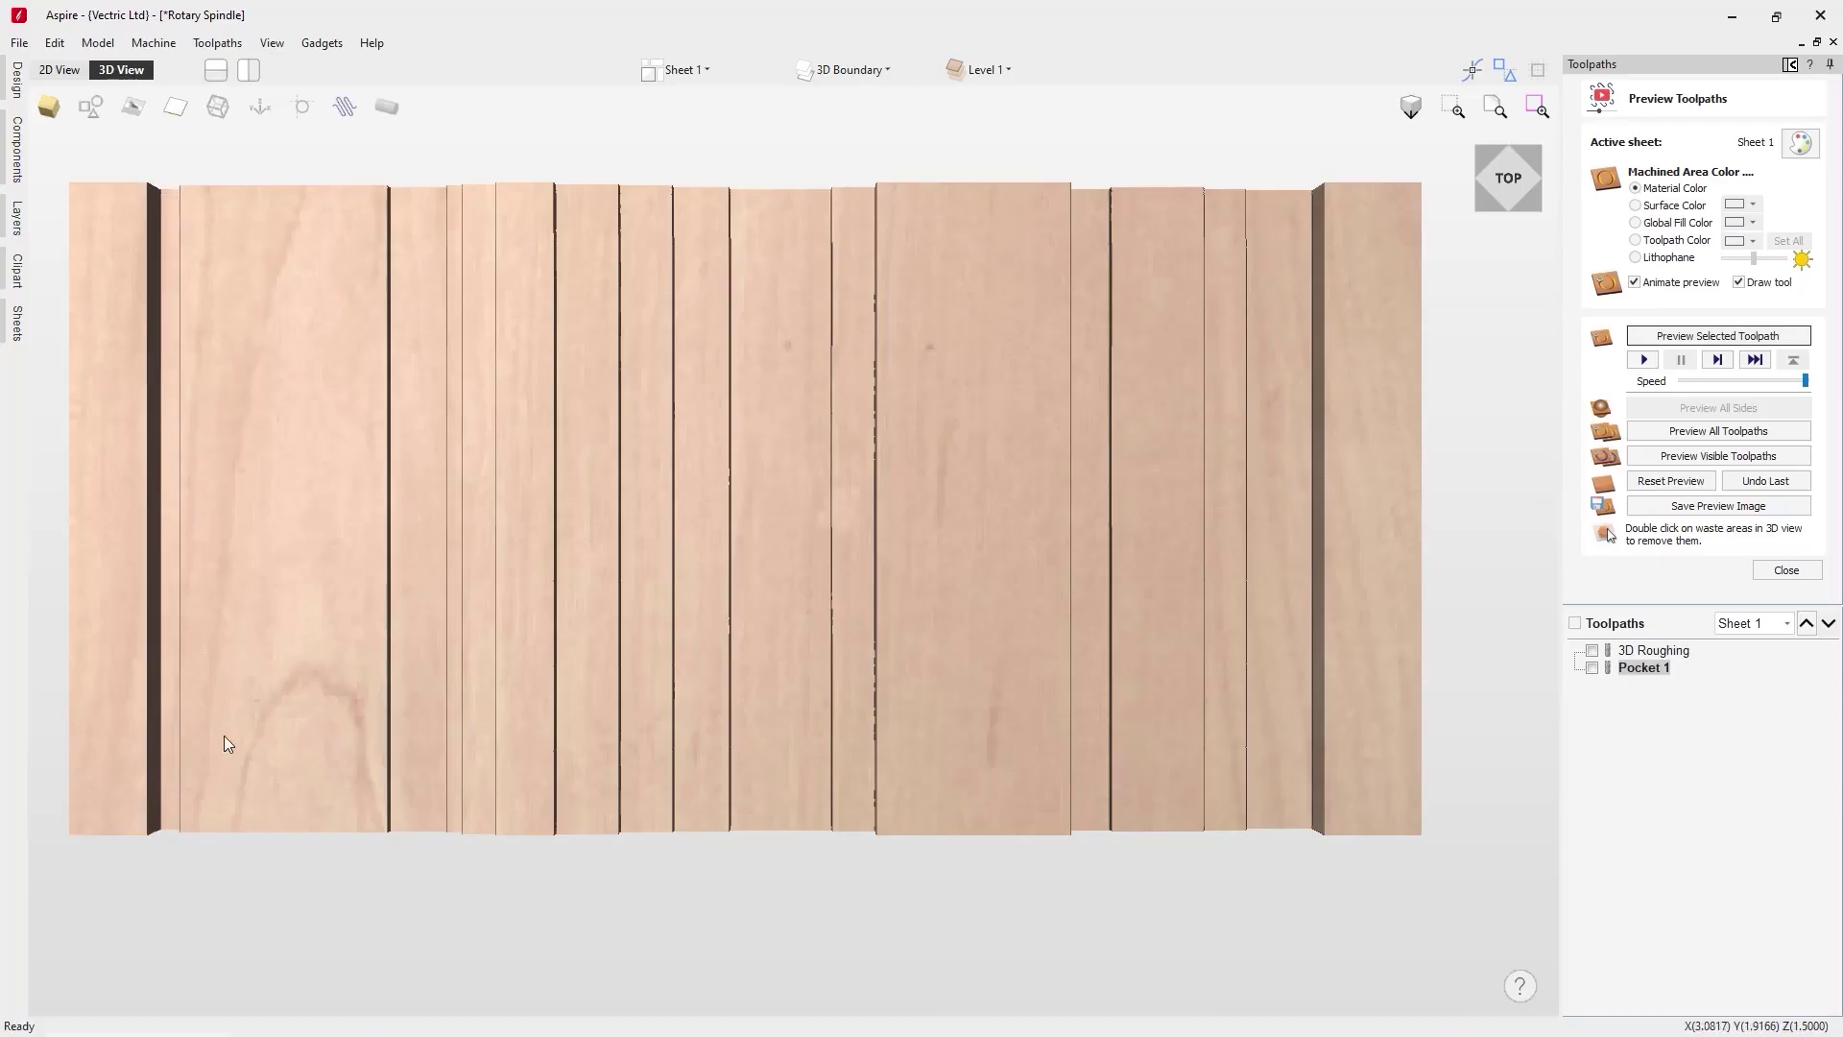
{"action": "left_click", "coordinate": [1801, 576]}
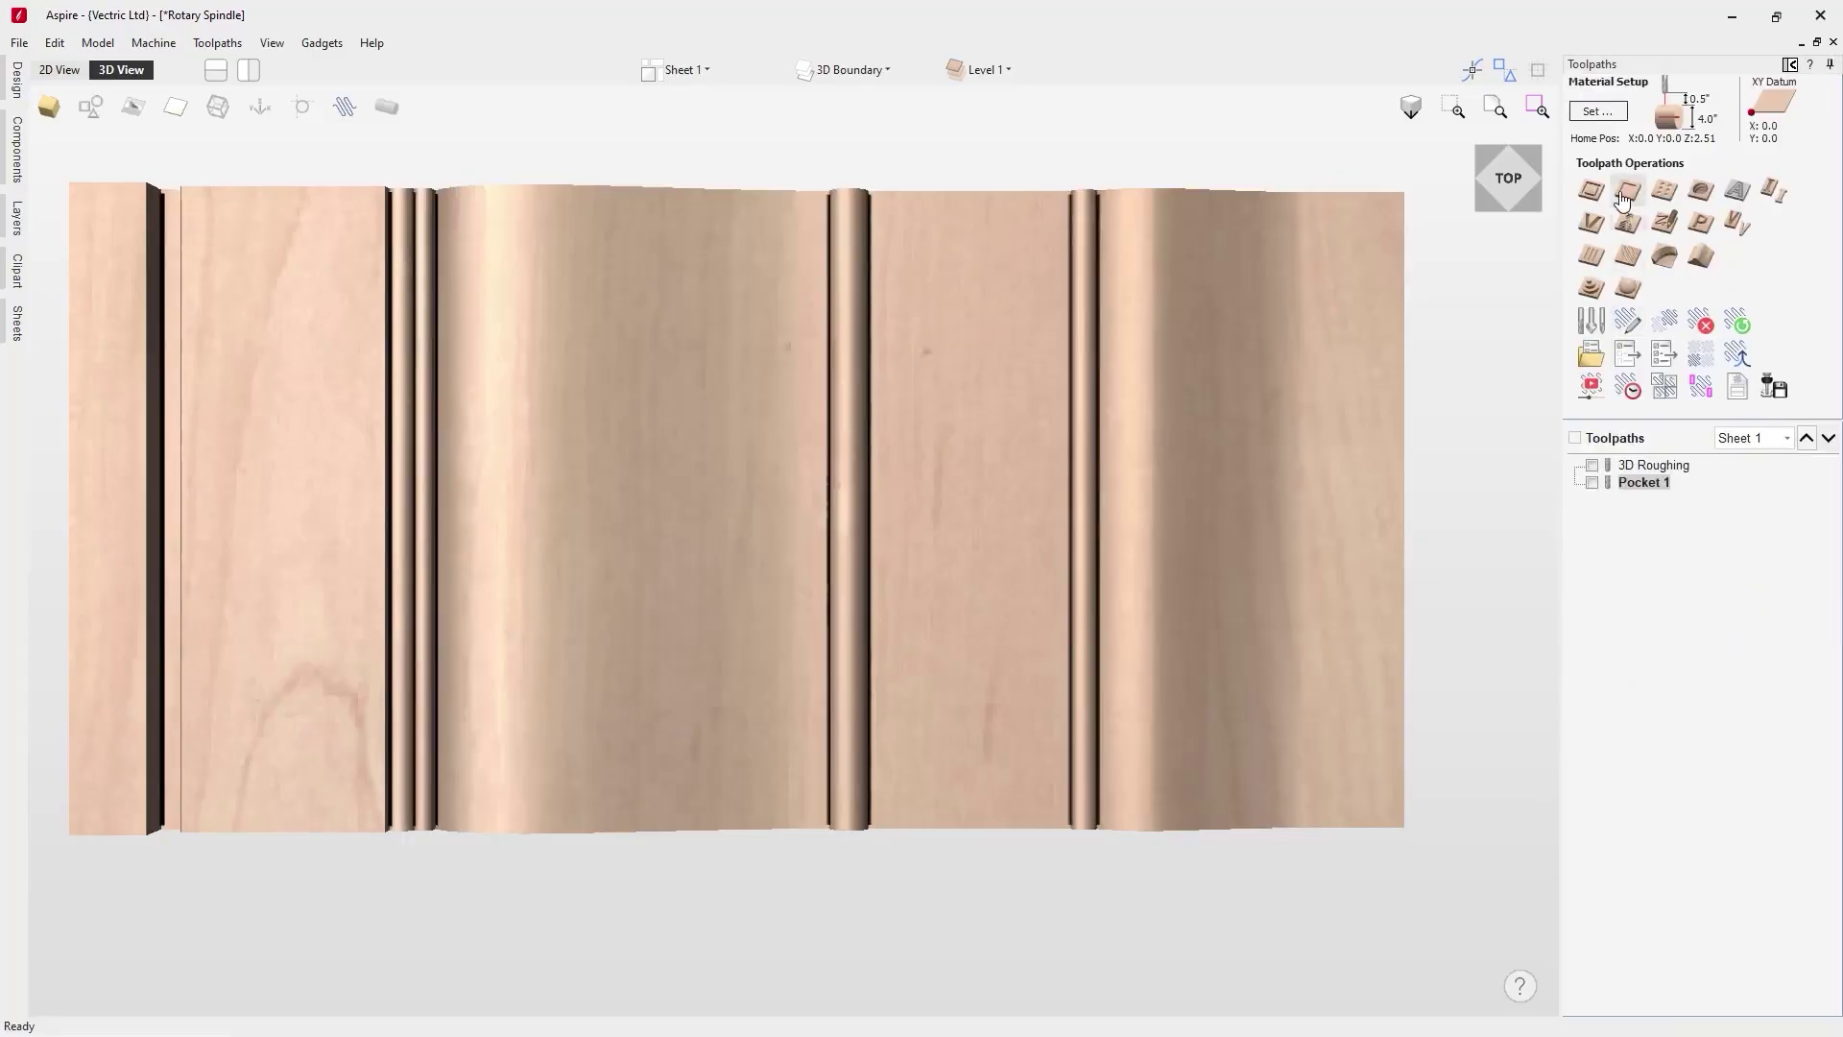
Calculate a second pocket toolpath for the wide middle rectangle with a cut depth of 1.25 inches
{"action": "left_click", "coordinate": [1626, 193]}
{"action": "left_click", "coordinate": [91, 107]}
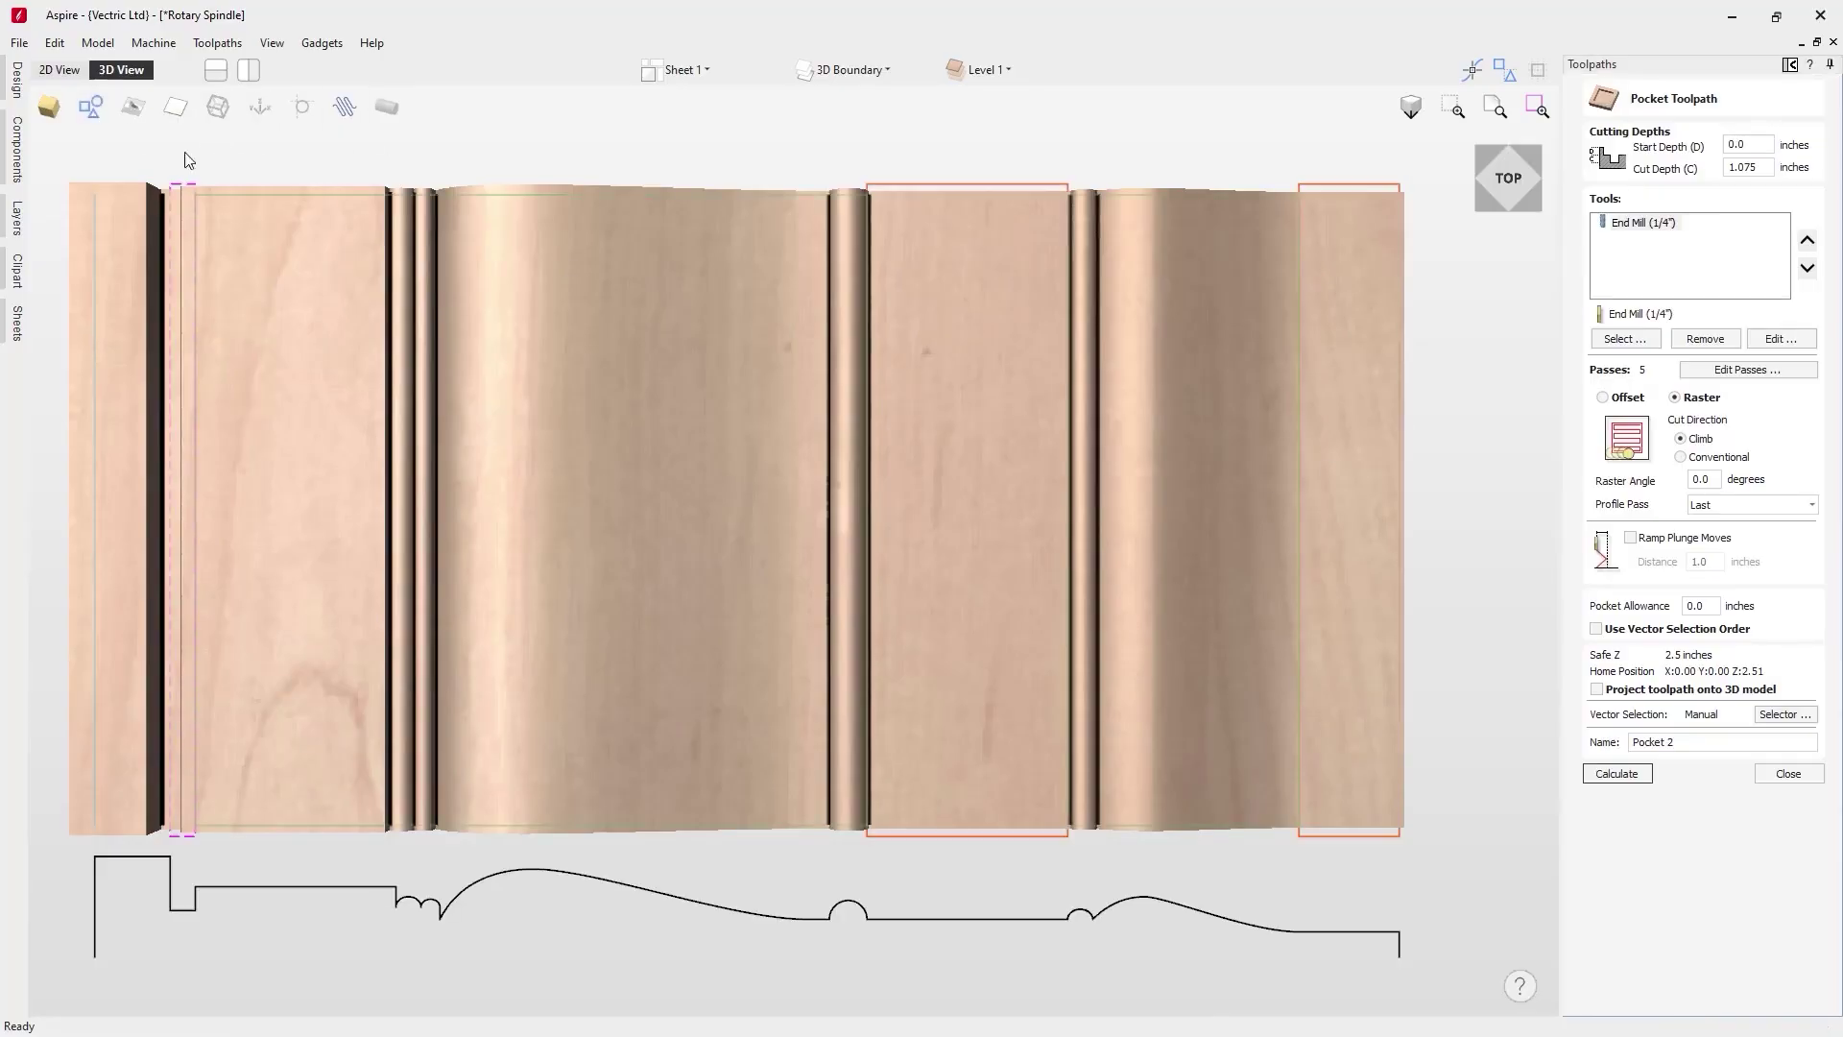
{"action": "left_click", "coordinate": [986, 195]}
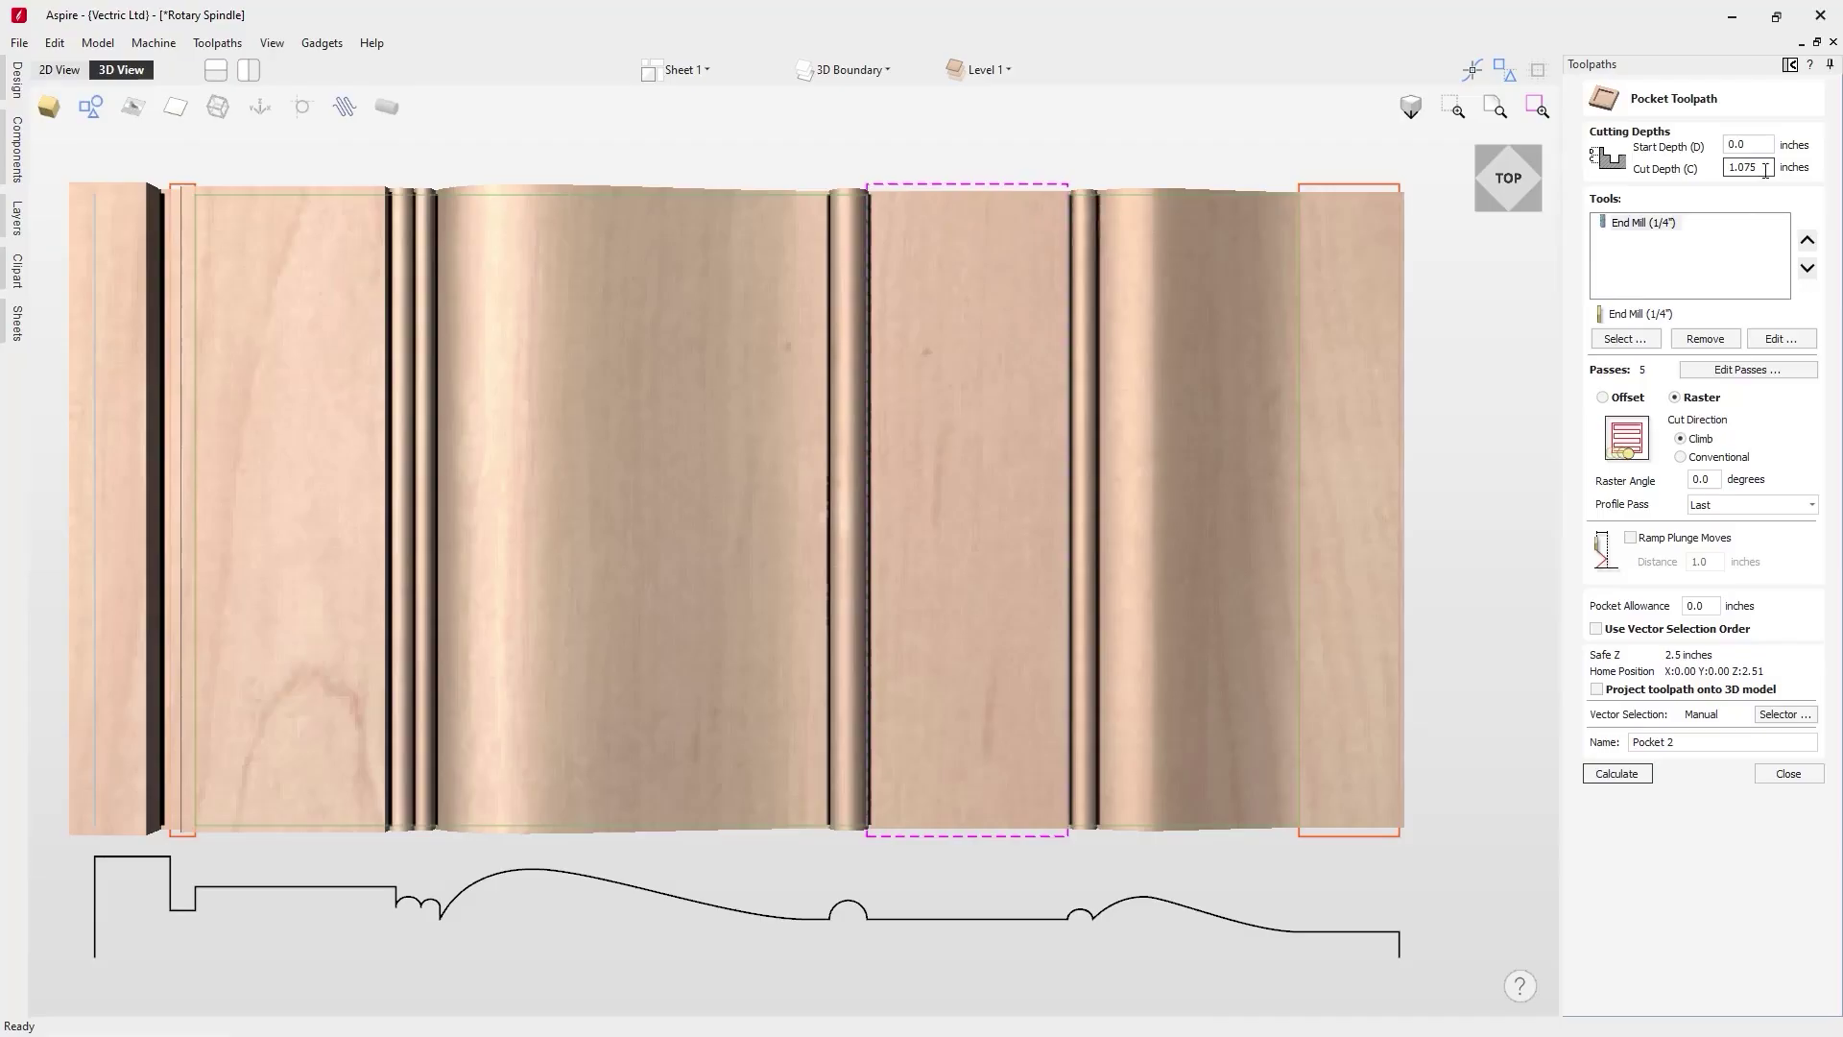
{"action": "left_click", "coordinate": [1766, 169]}
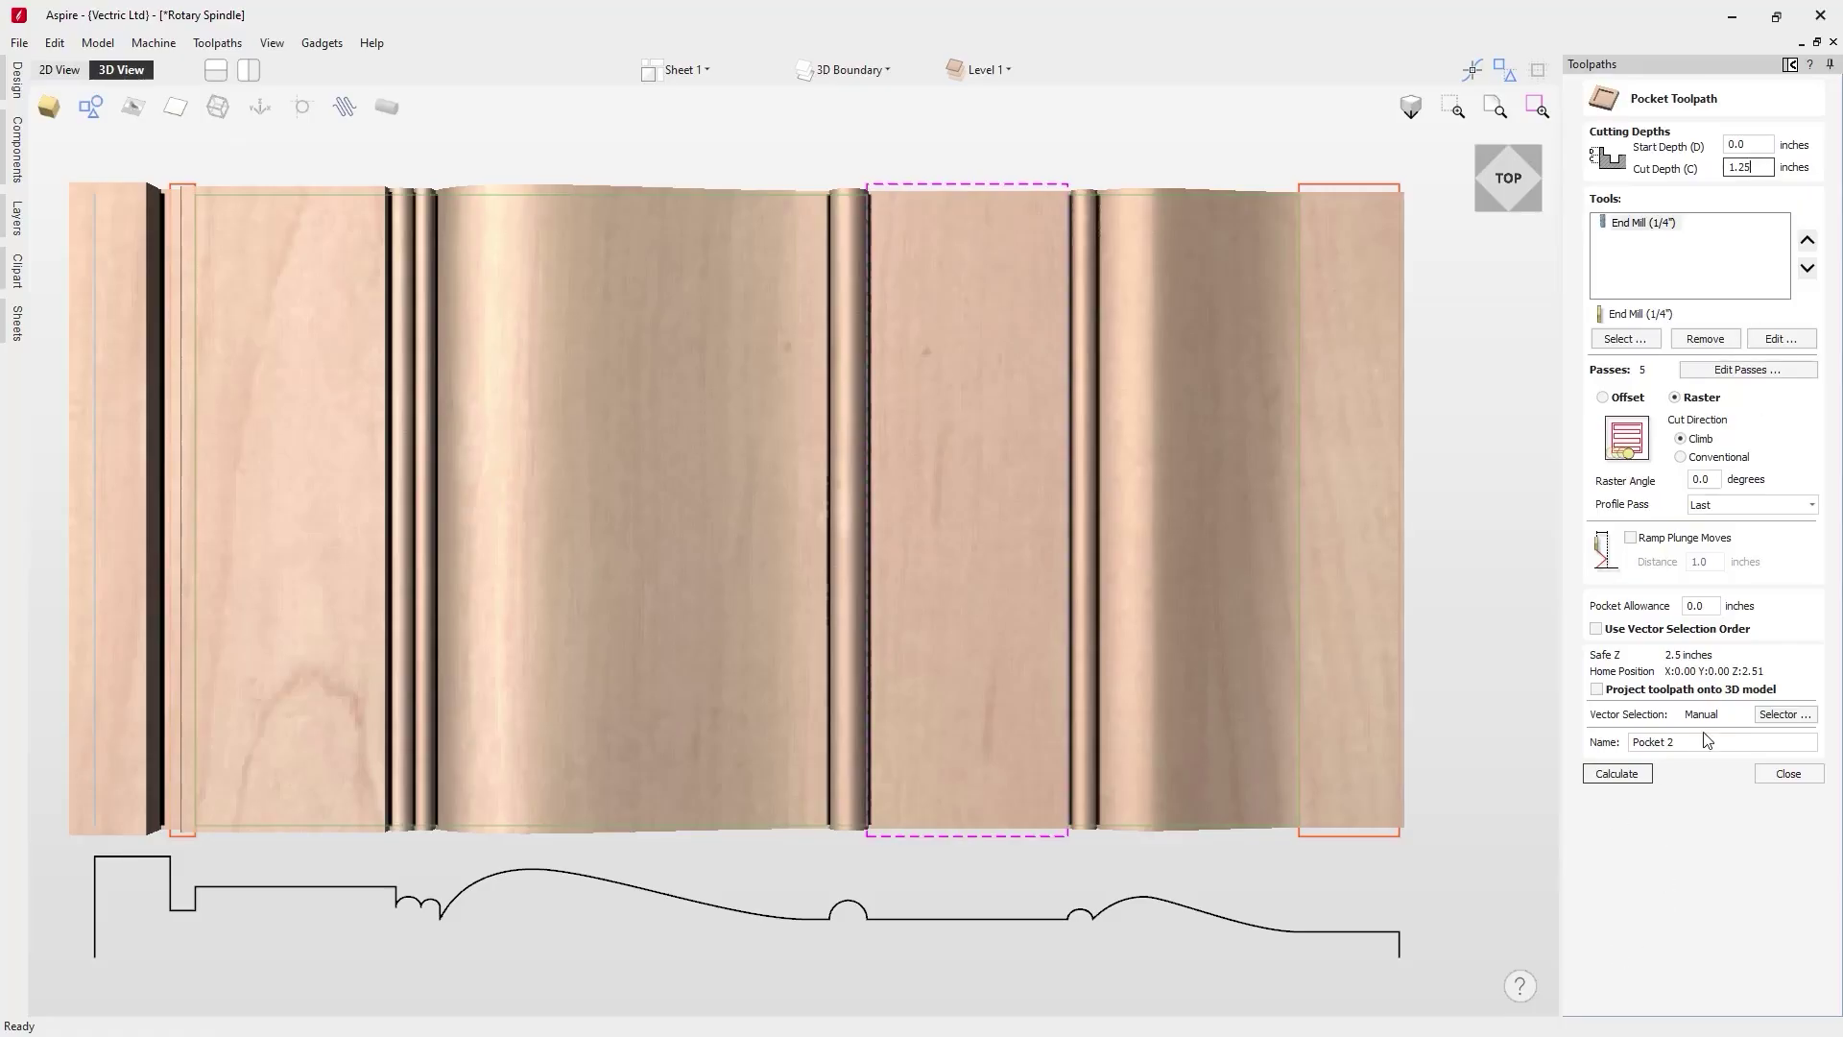
{"action": "left_click", "coordinate": [1628, 778]}
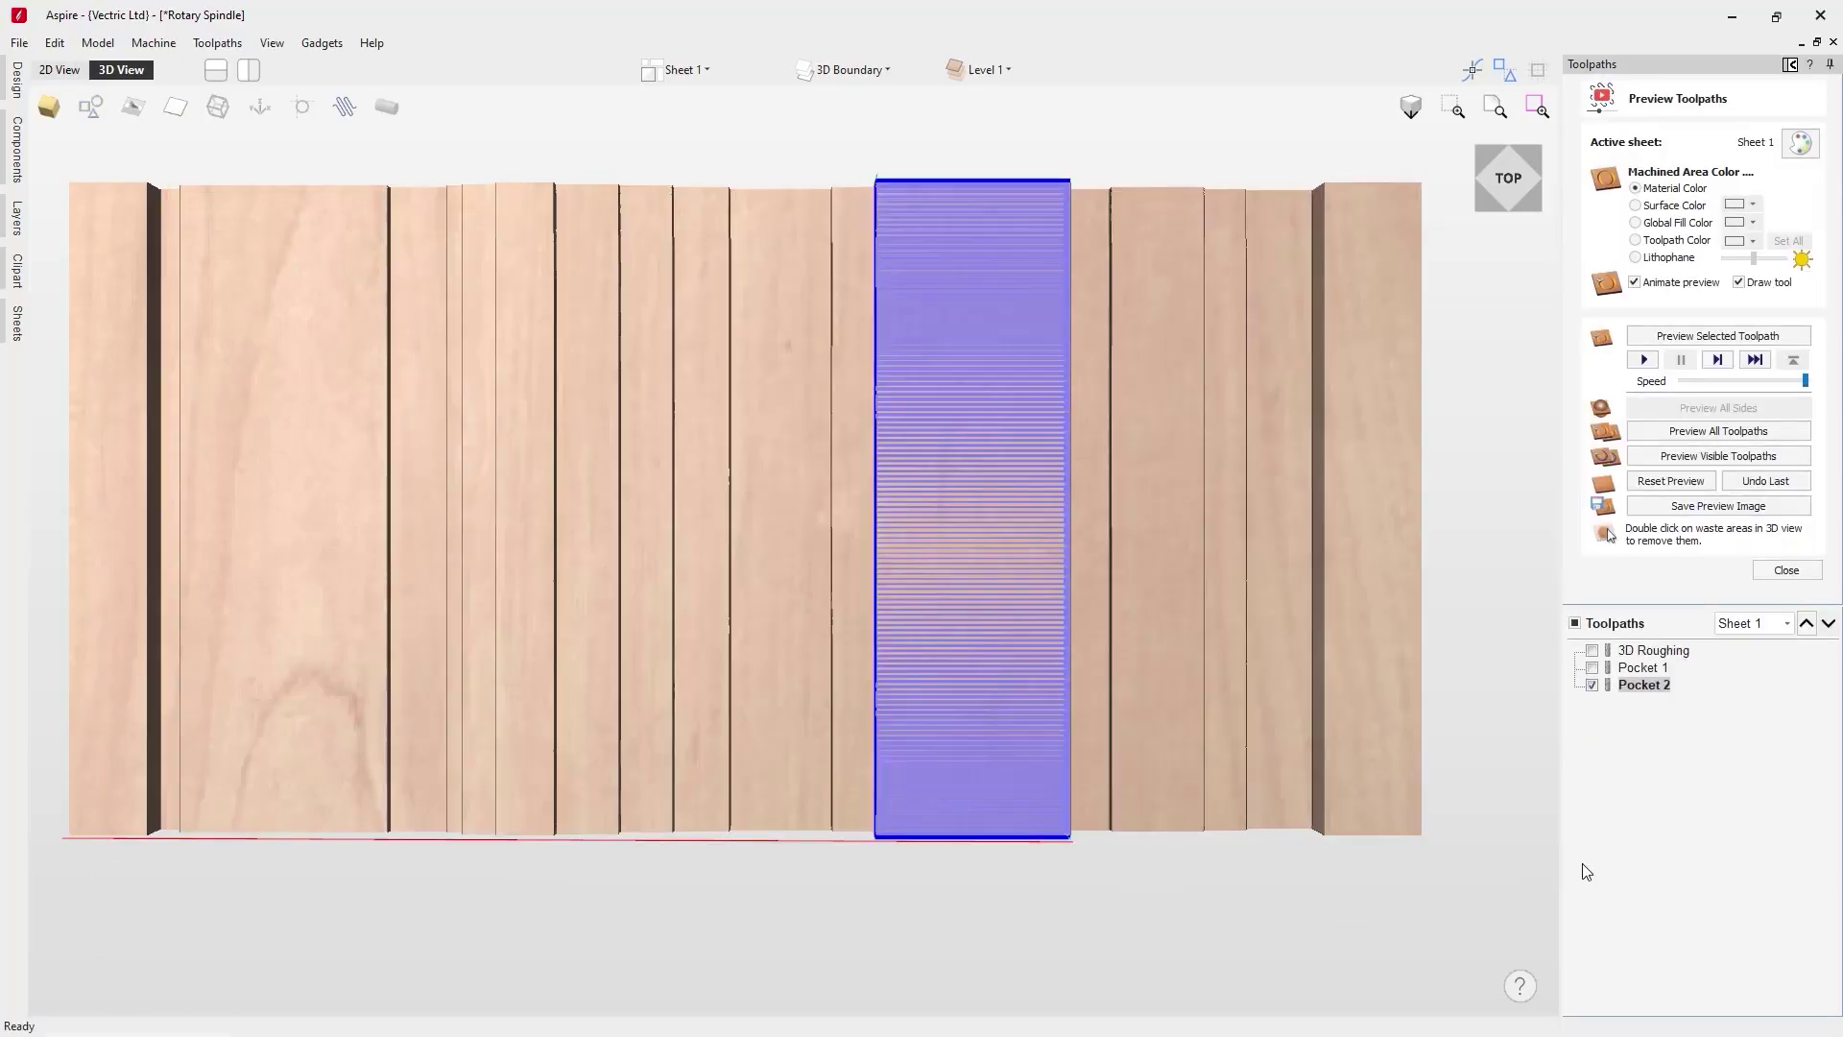
Preview the middle pocket toolpath on the stock and display the design vectors in the top view
{"action": "left_click", "coordinate": [1716, 336]}
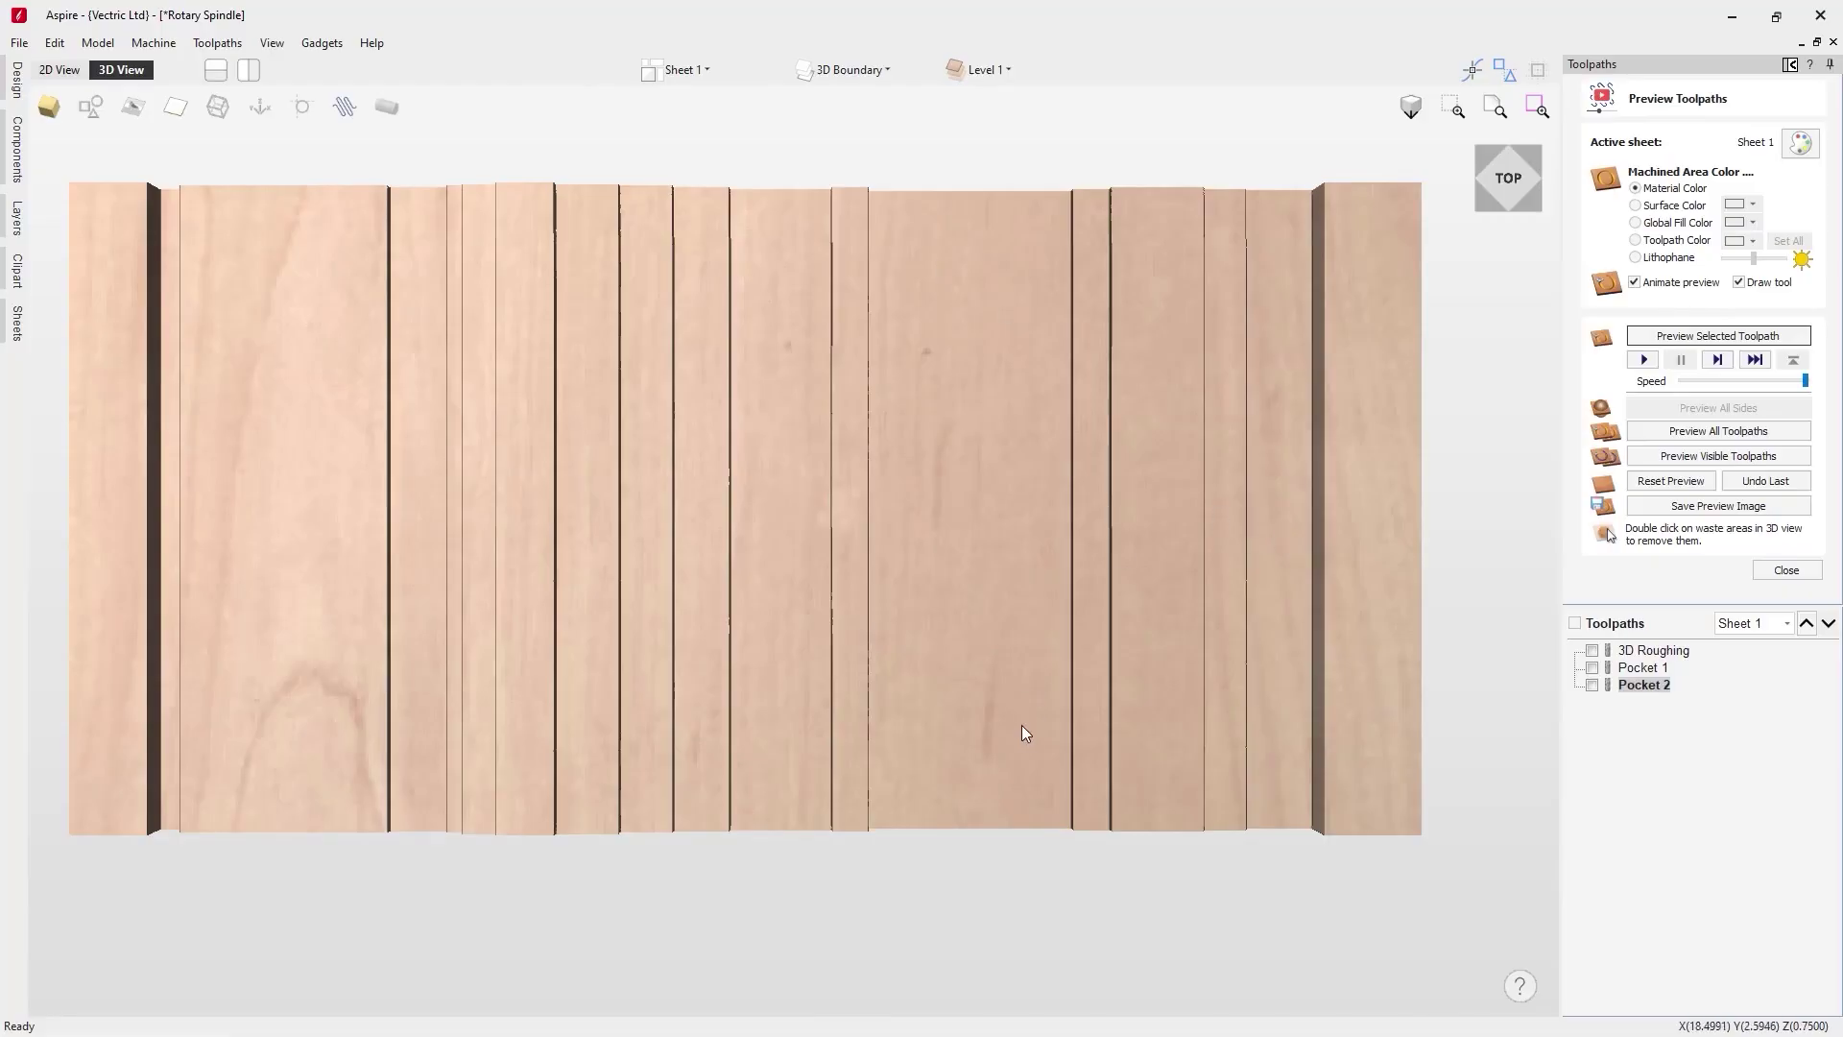
{"action": "left_click_drag", "start_coordinate": [1020, 736], "coordinate": [1451, 256]}
{"action": "left_click", "coordinate": [1505, 181]}
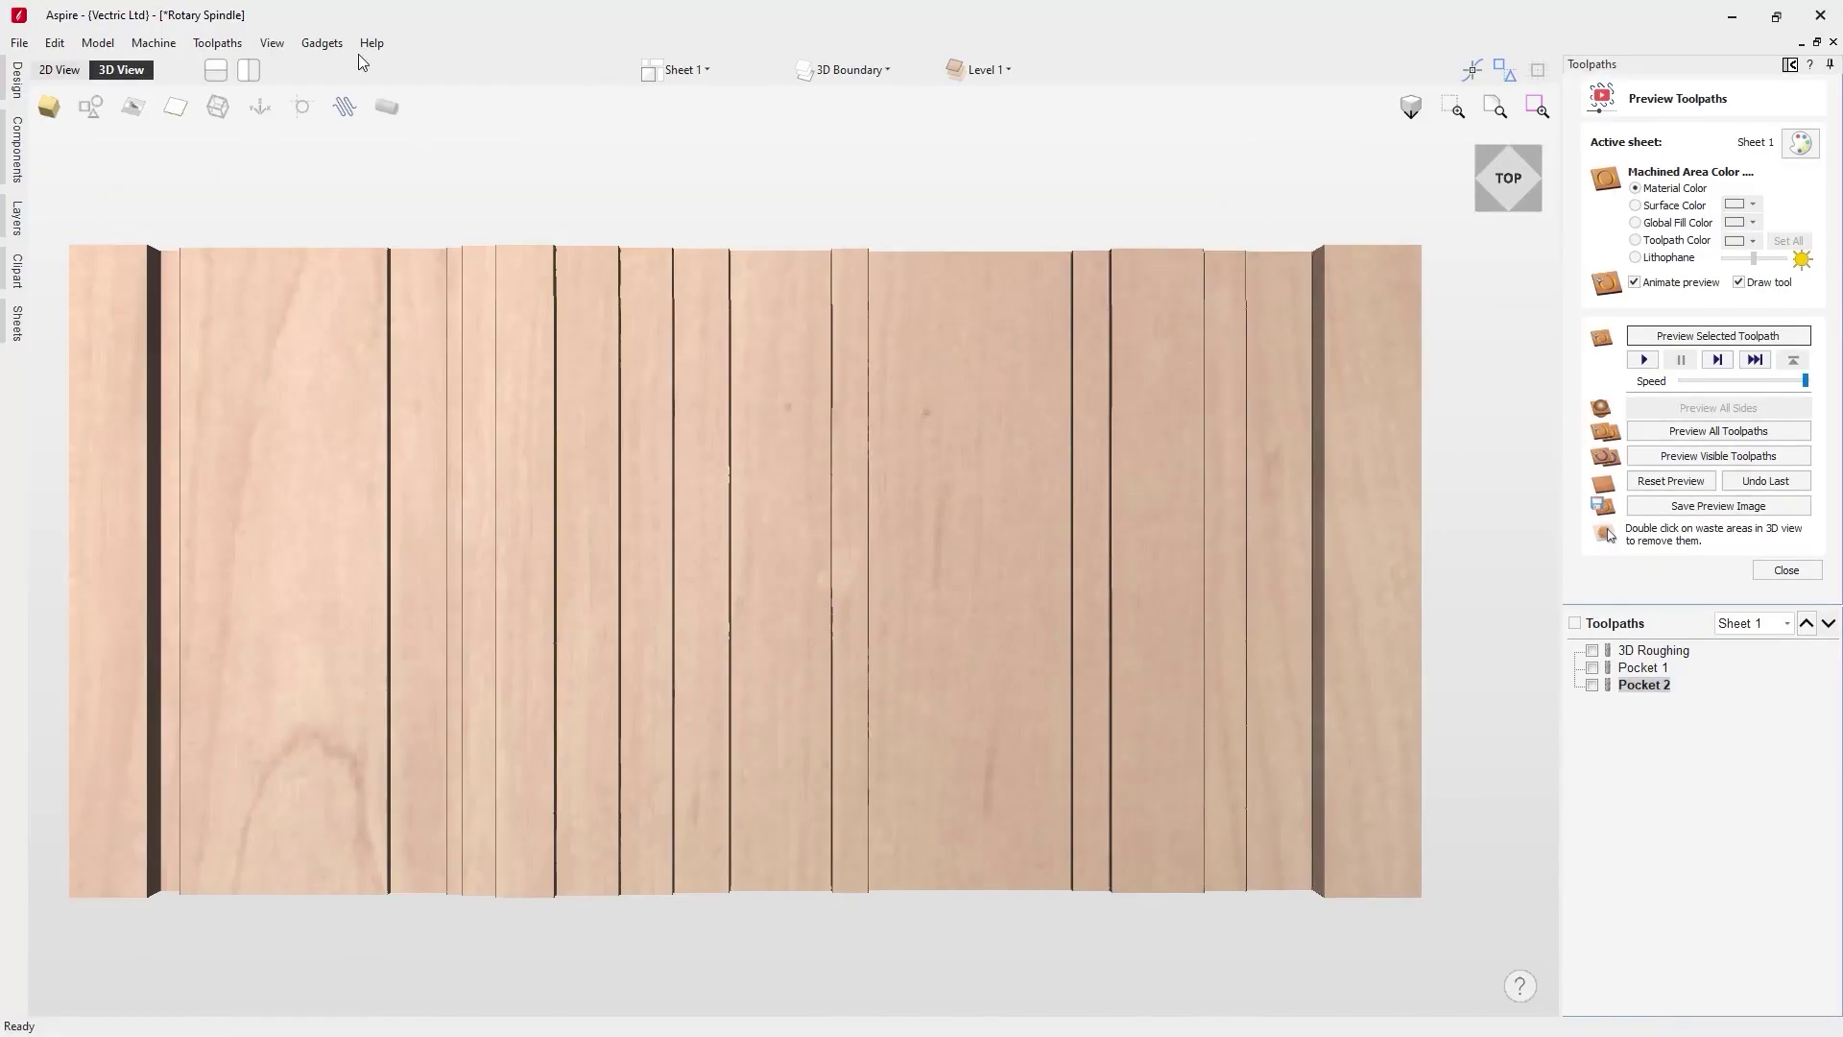
{"action": "left_click", "coordinate": [91, 107]}
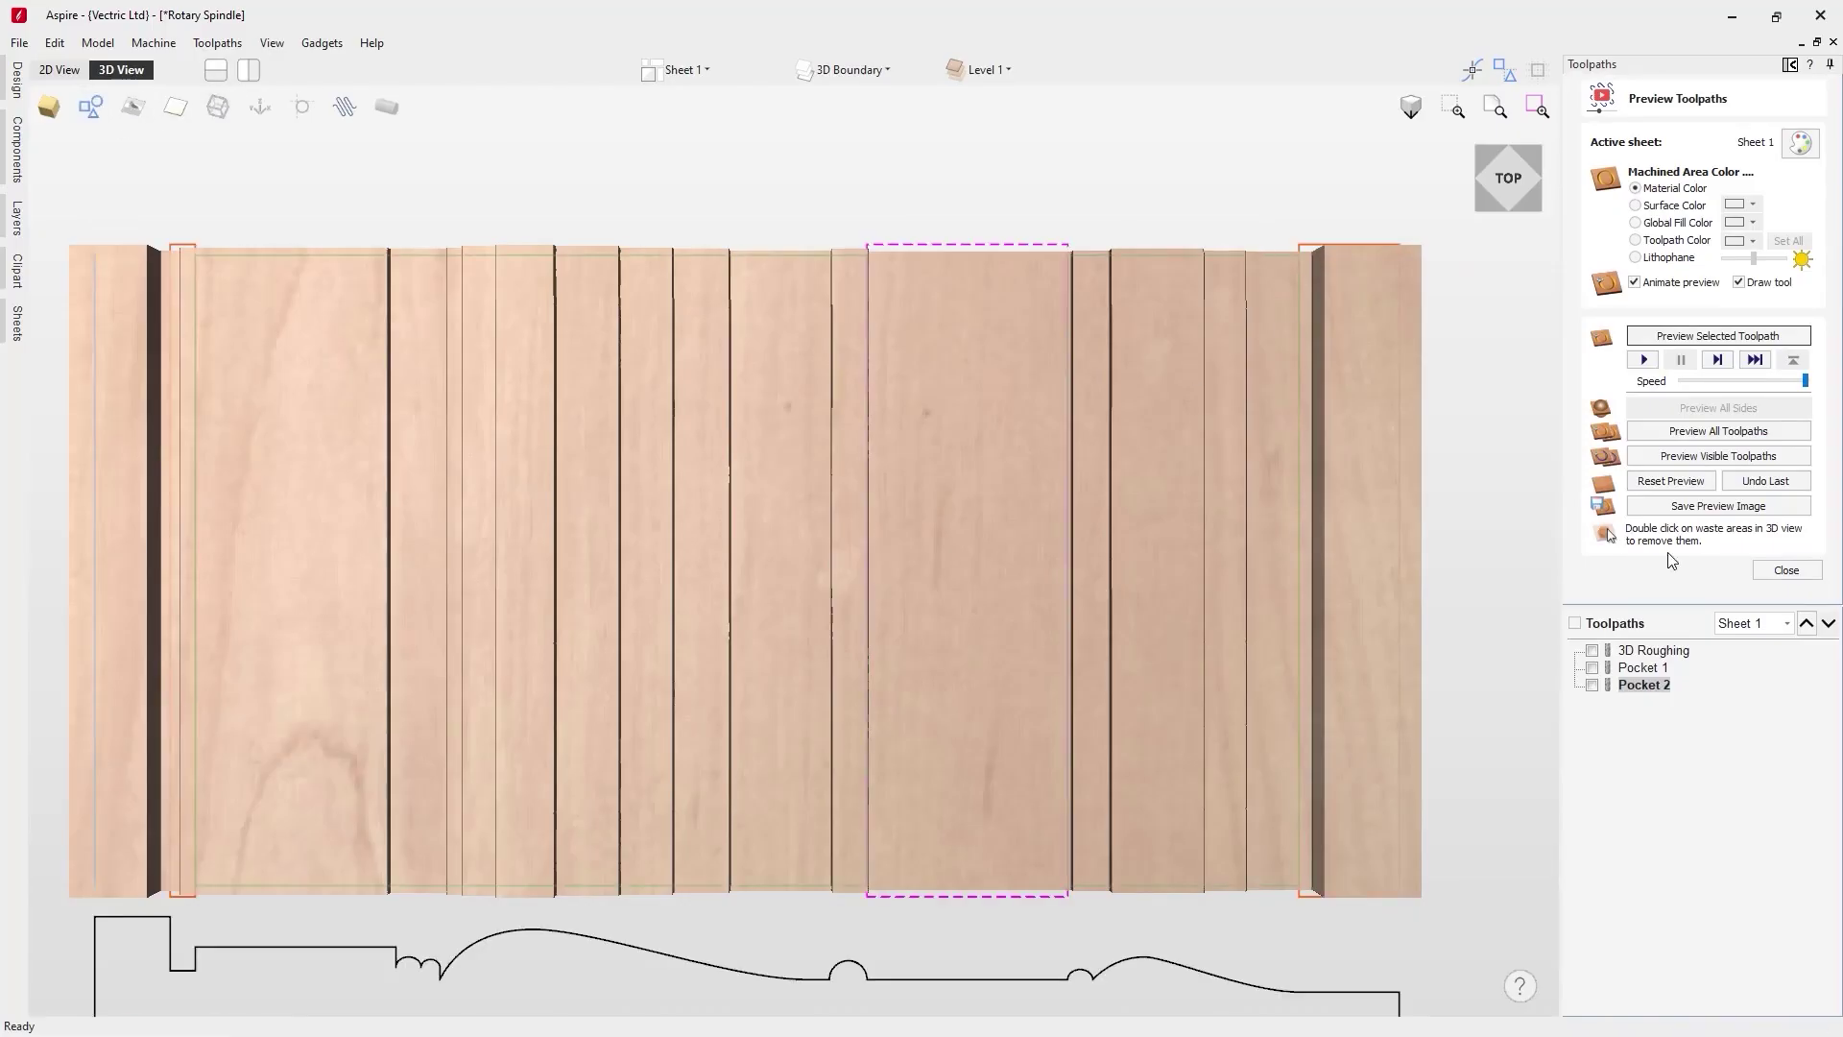
{"action": "left_click", "coordinate": [1786, 569]}
Calculate a third pocket toolpath for the rectangle at the spindle's thin end, using that section's measured depth
{"action": "left_click", "coordinate": [1379, 246]}
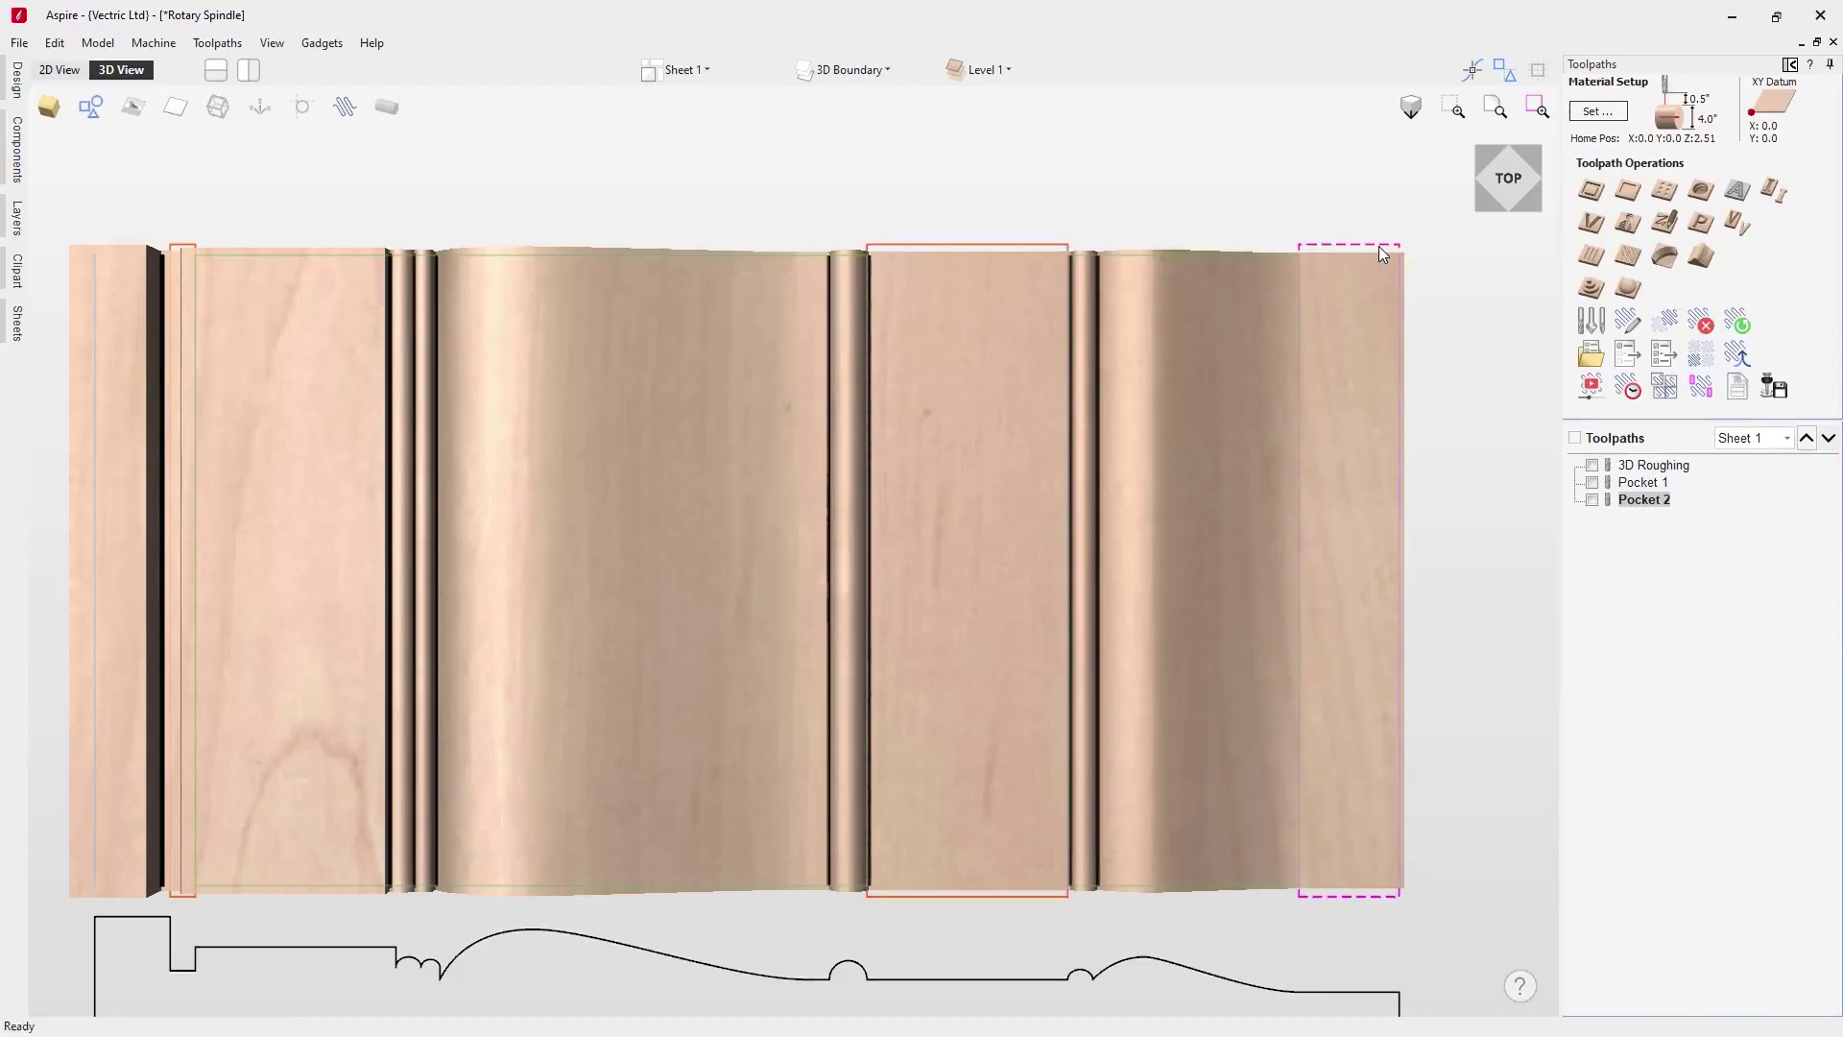
{"action": "left_click", "coordinate": [1630, 192]}
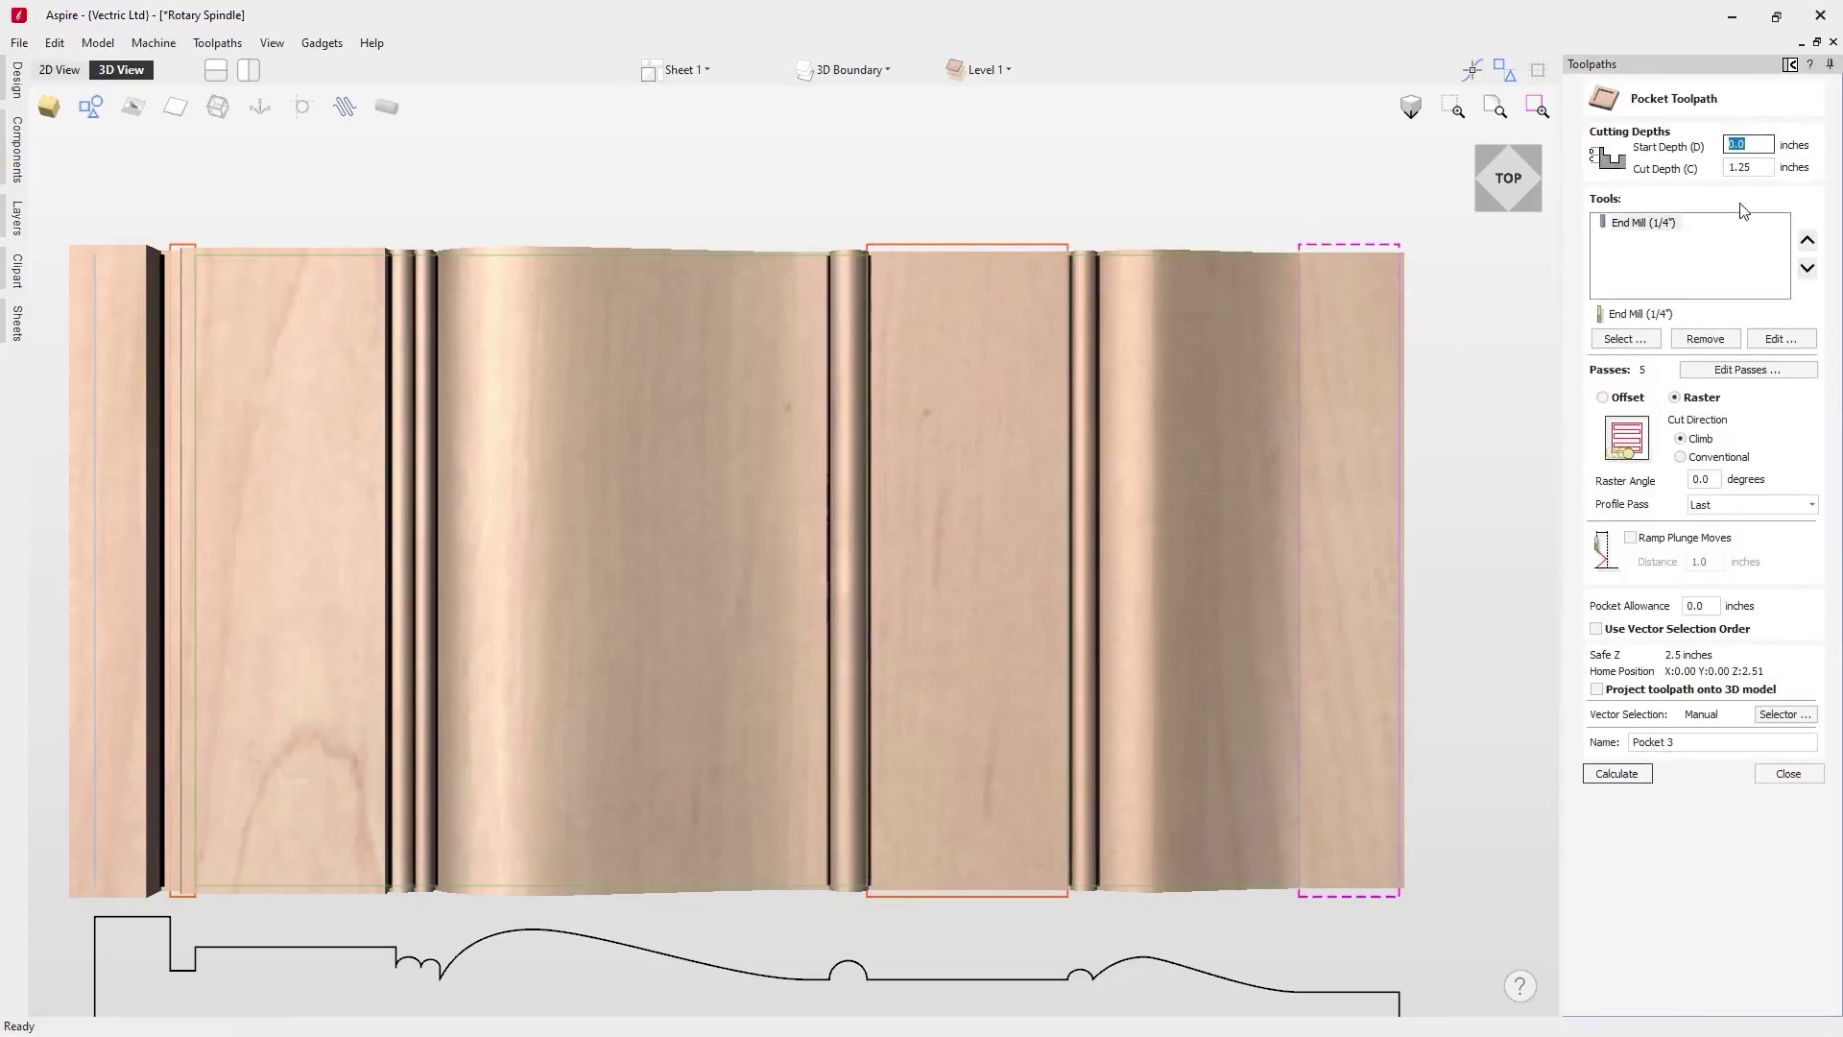
{"action": "key", "text": "Tab"}
{"action": "left_click", "coordinate": [1623, 774]}
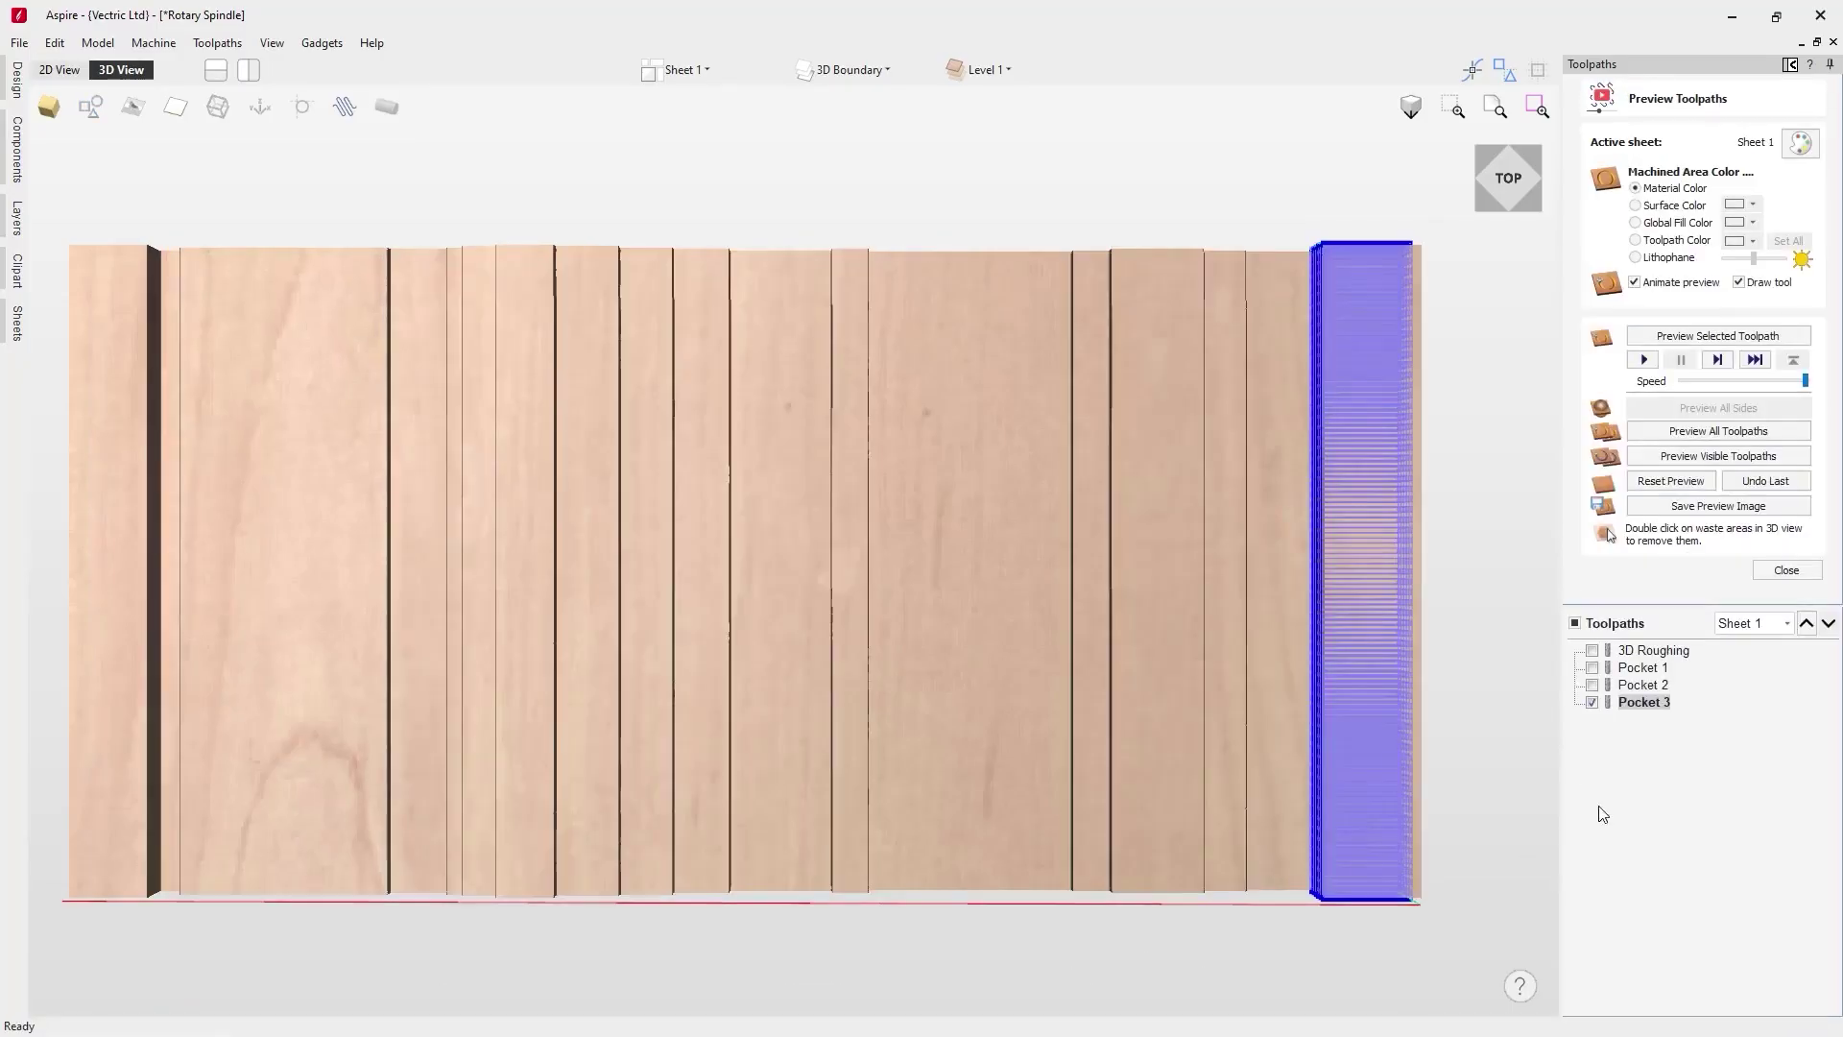
Preview the thin-end pocket toolpath on the stock and examine the machined spindle in the wrapped view
{"action": "left_click", "coordinate": [1750, 334]}
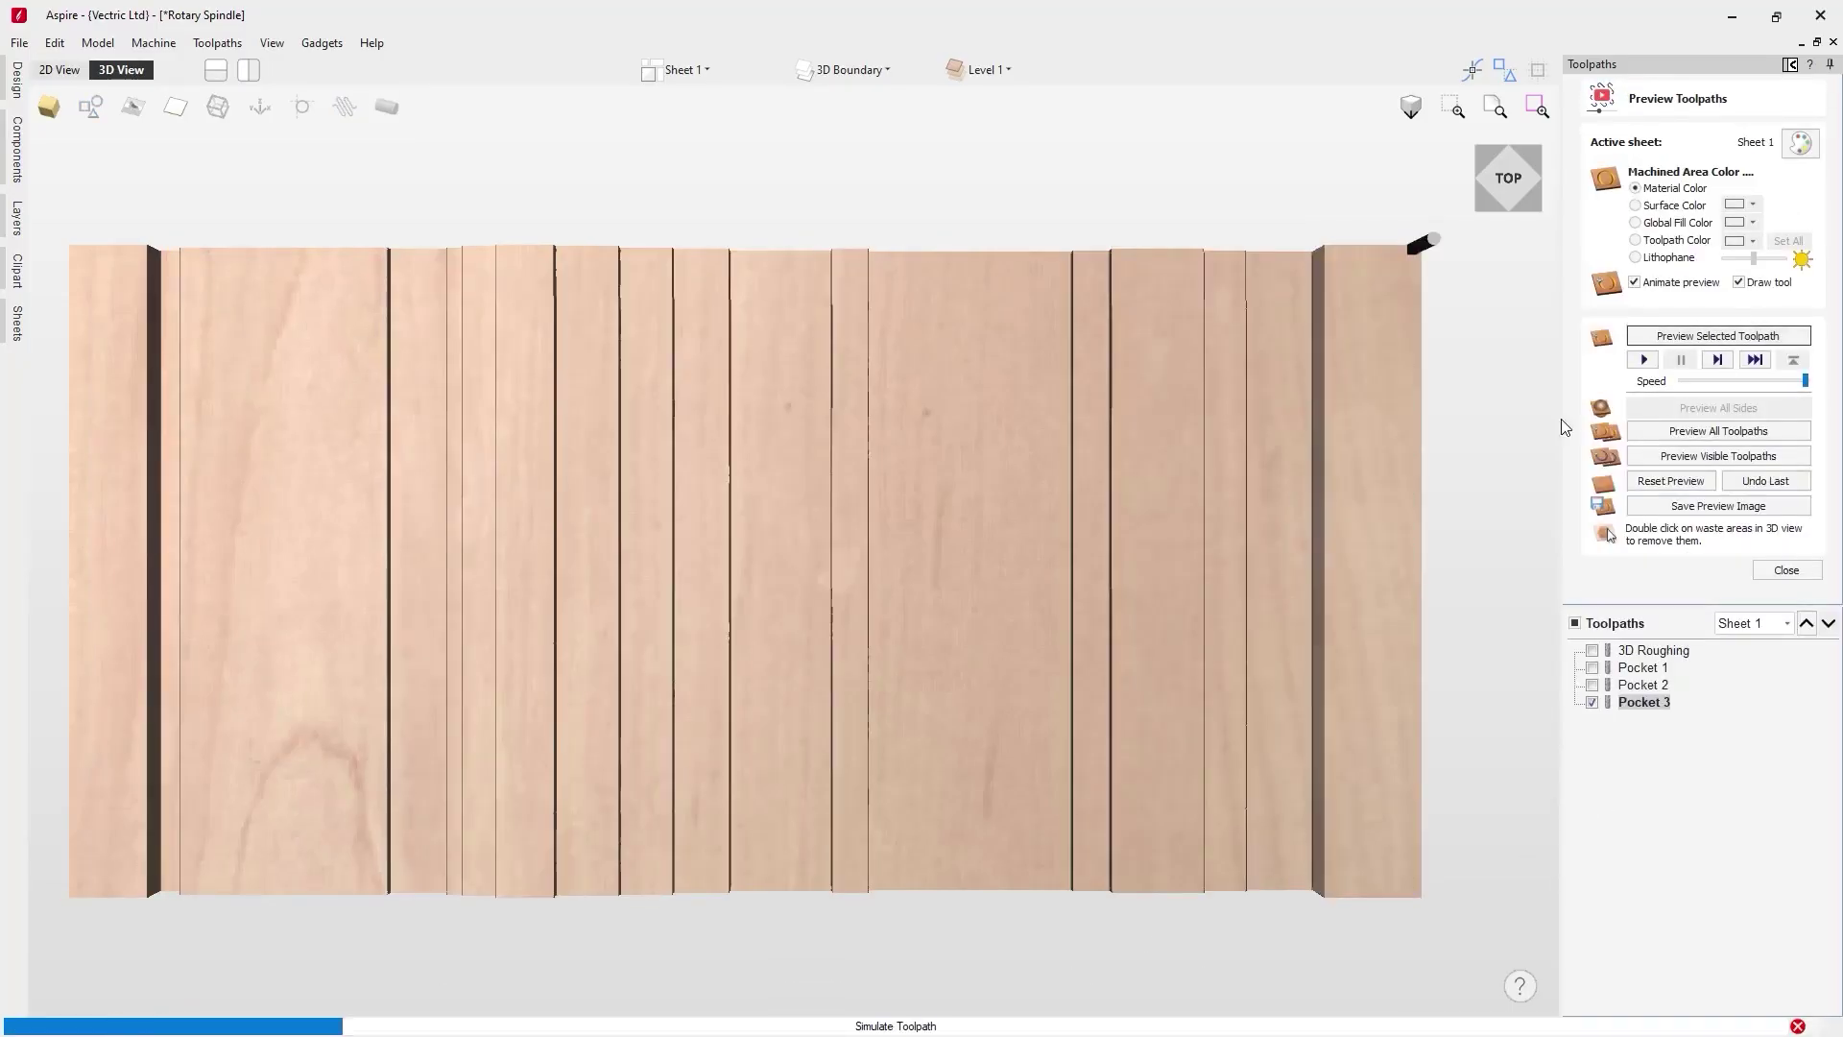
{"action": "left_click_drag", "start_coordinate": [1105, 461], "coordinate": [1188, 464]}
{"action": "left_click", "coordinate": [1504, 182]}
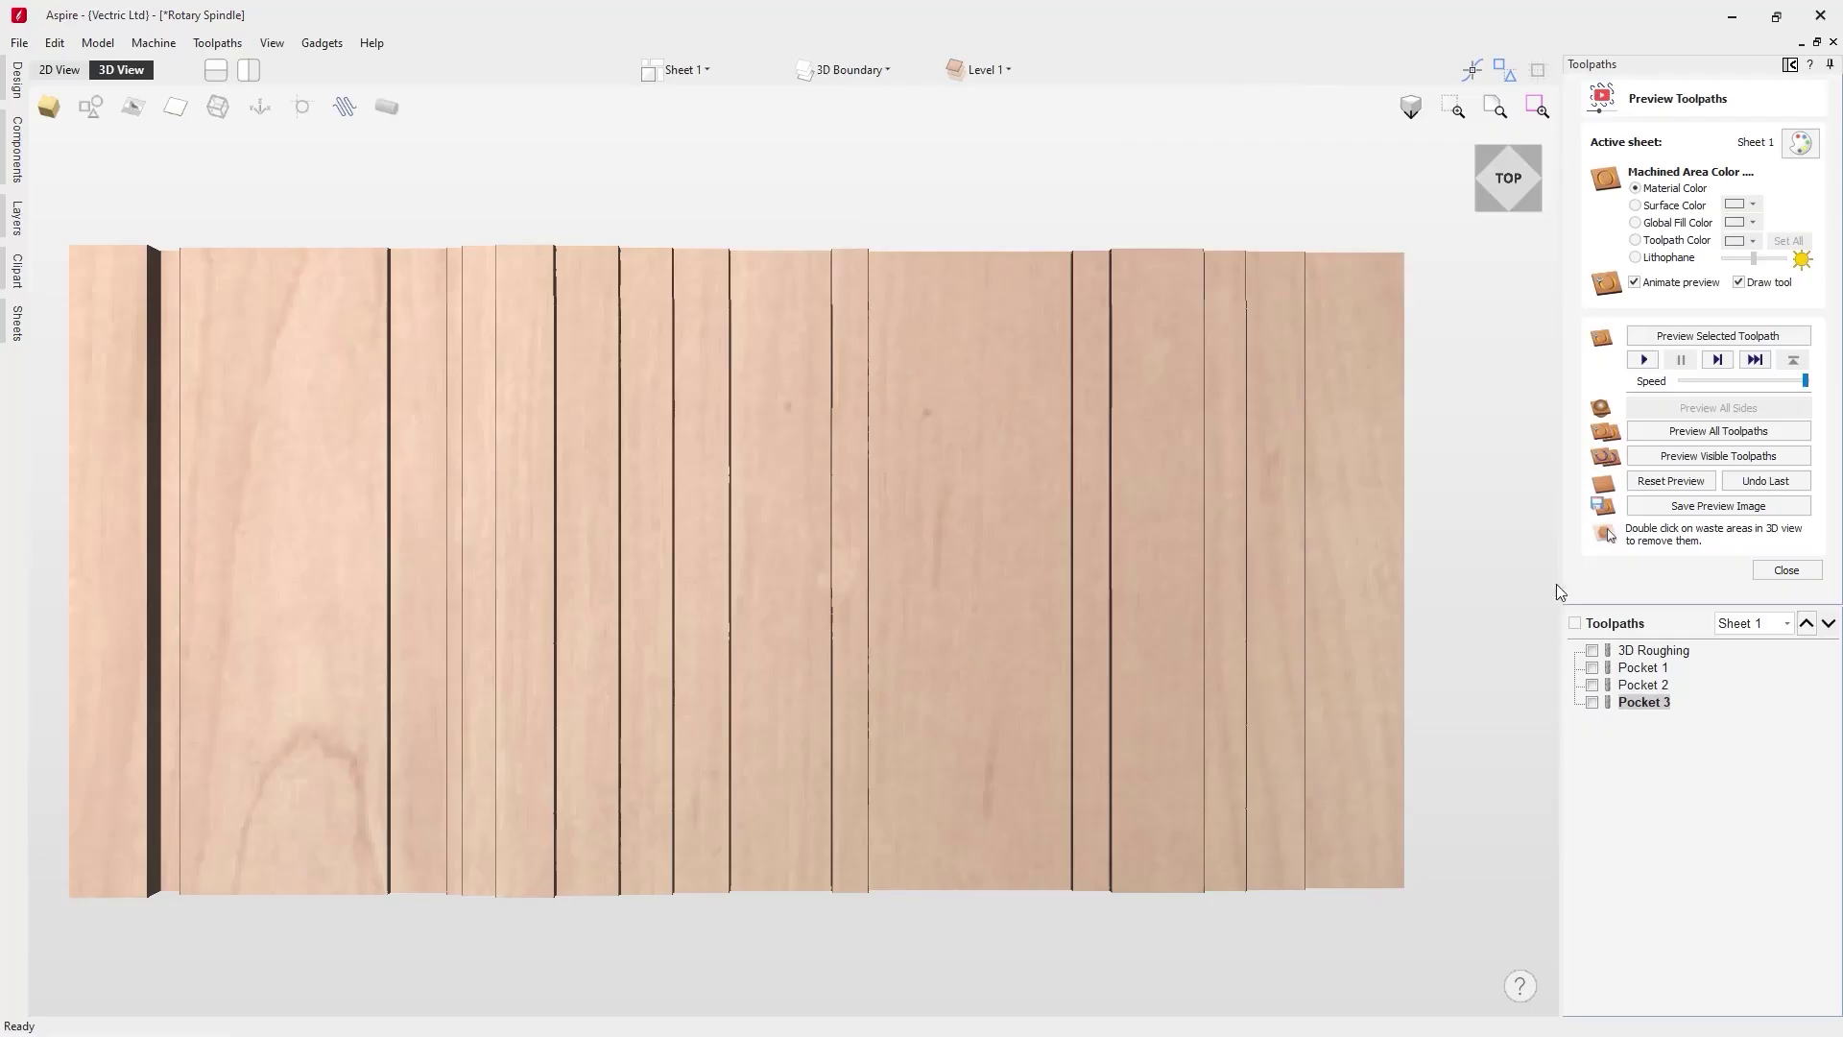
{"action": "left_click", "coordinate": [395, 109]}
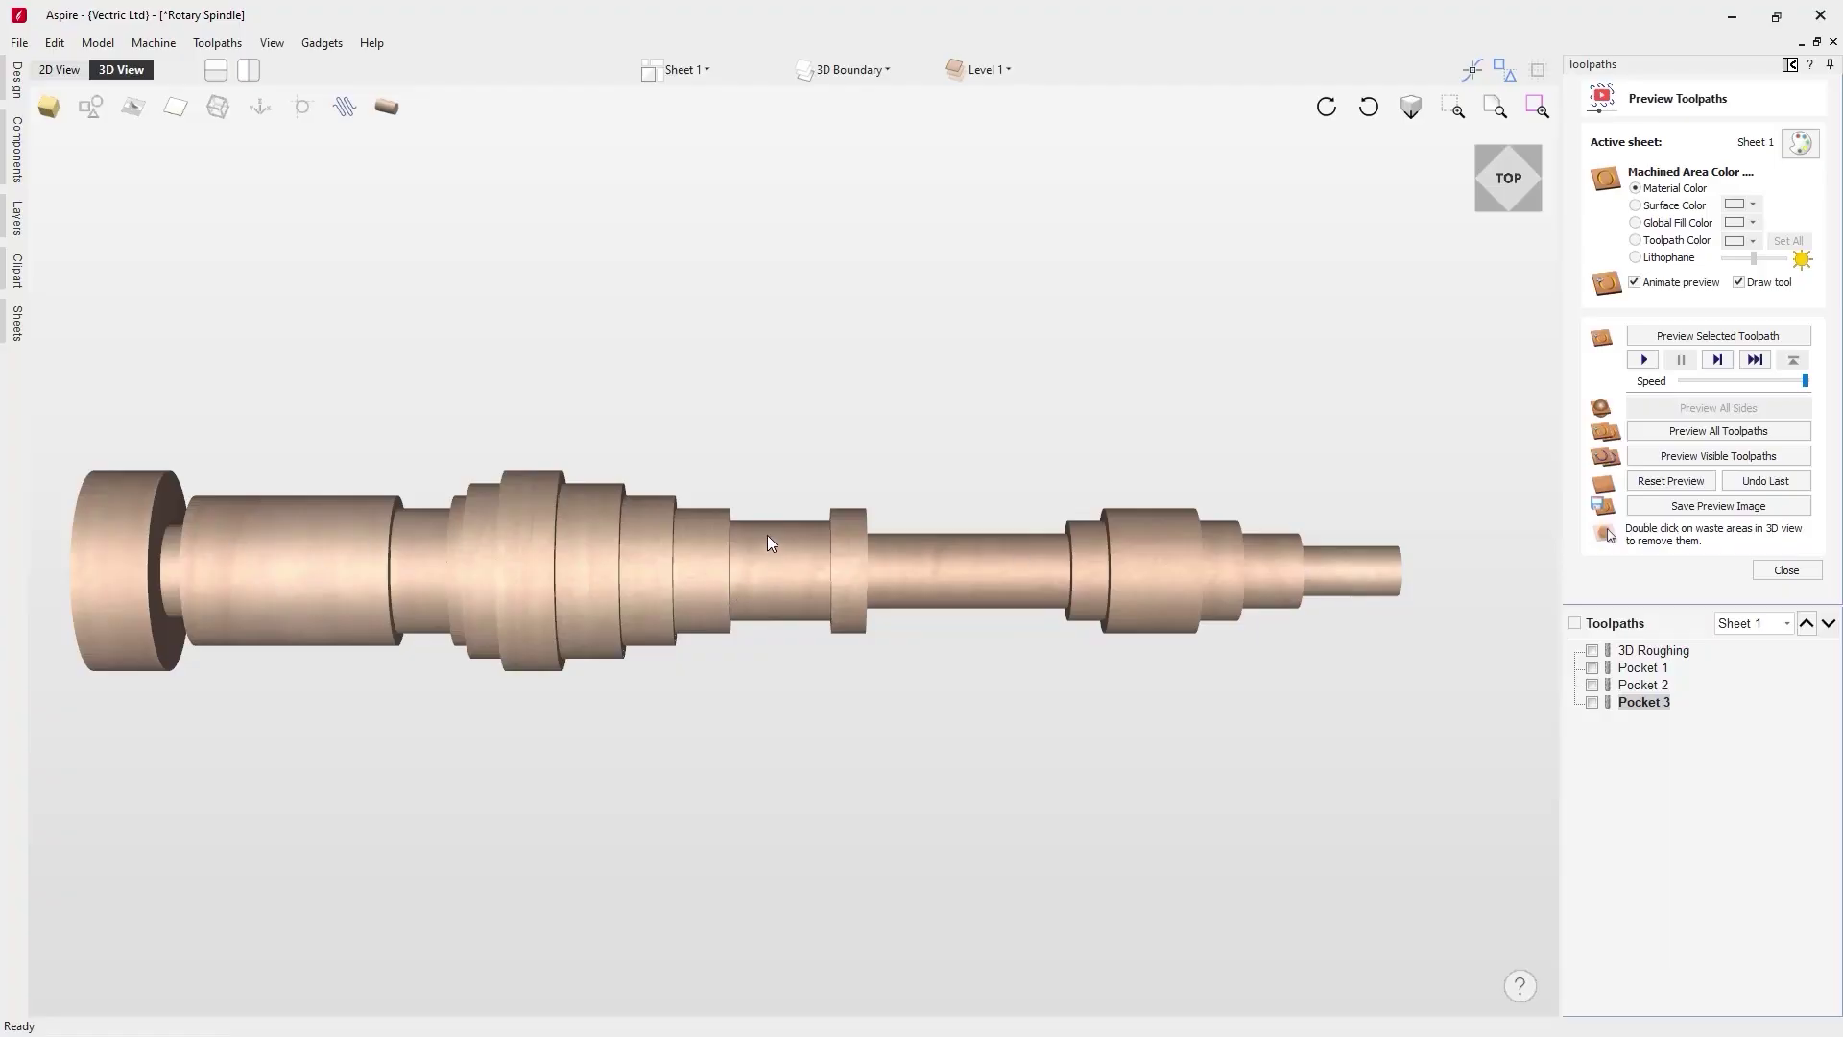
{"action": "left_click", "coordinate": [1774, 574]}
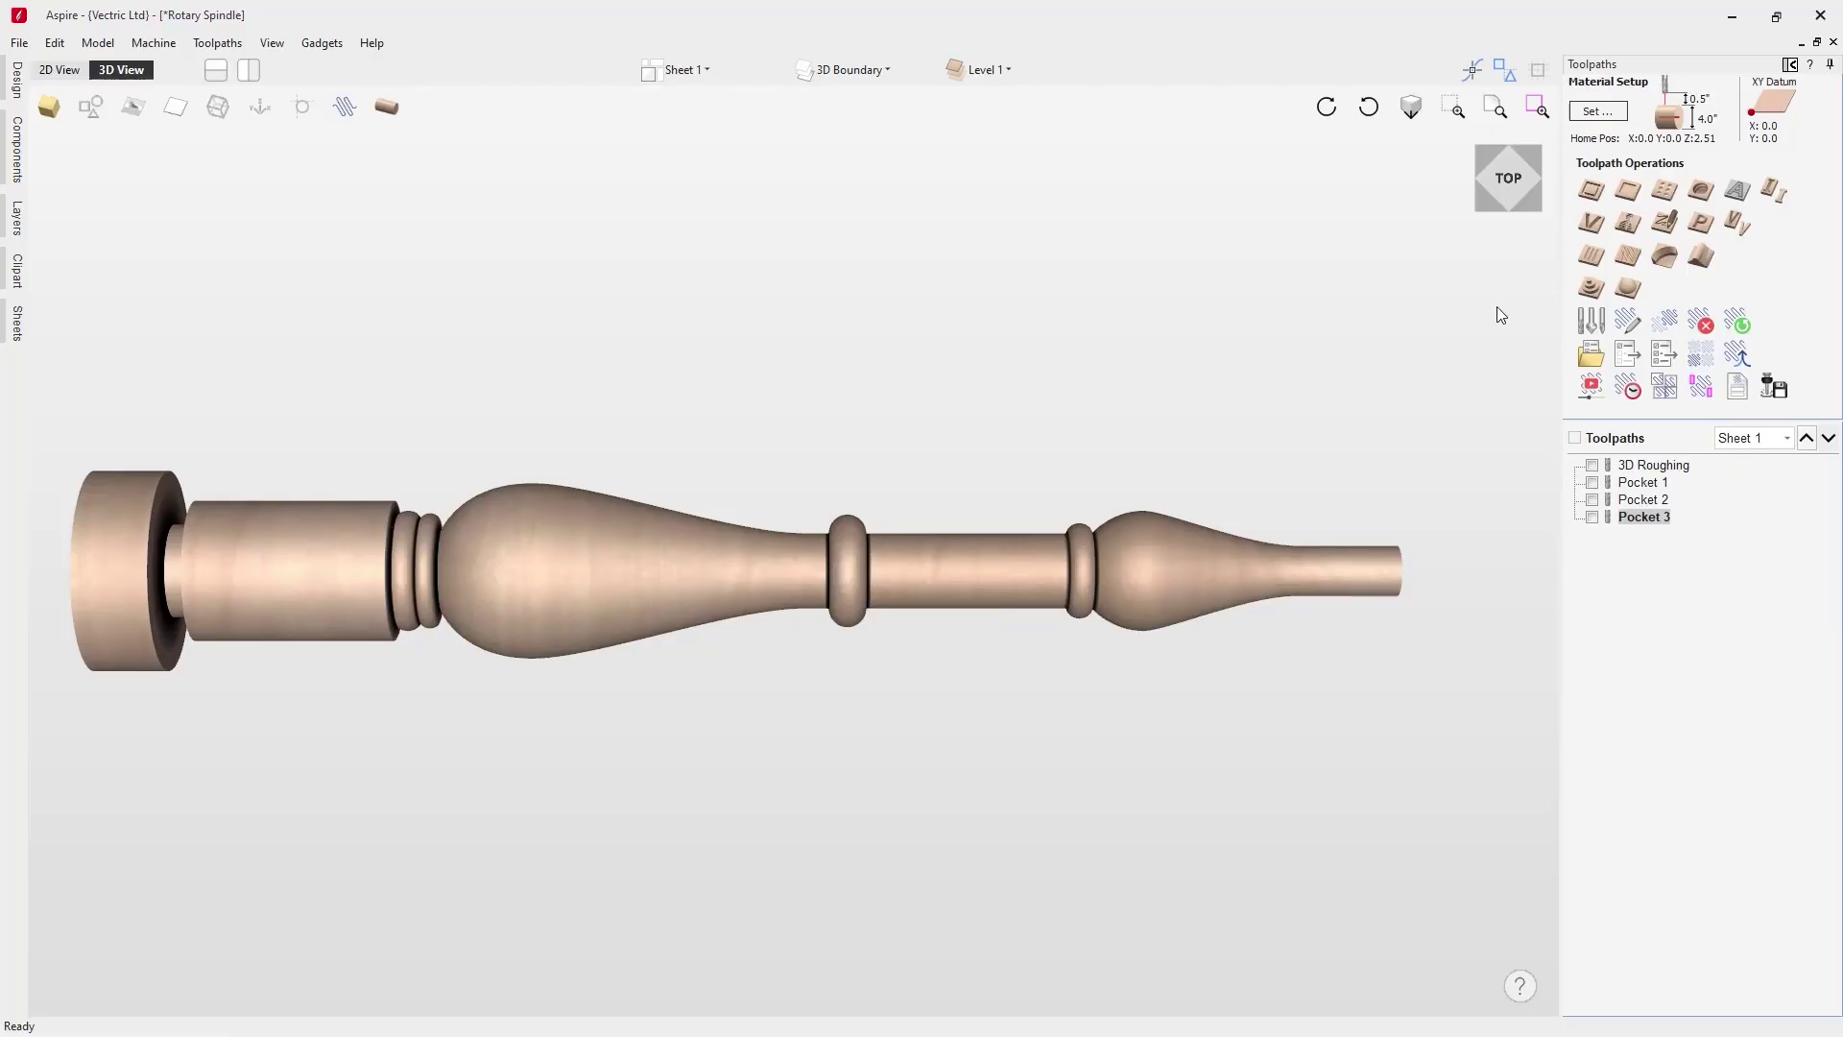
Start a 3D finish toolpath, show the design vectors on the unwrapped model, and select the 3D boundary vectors
{"action": "left_click", "coordinate": [1629, 289]}
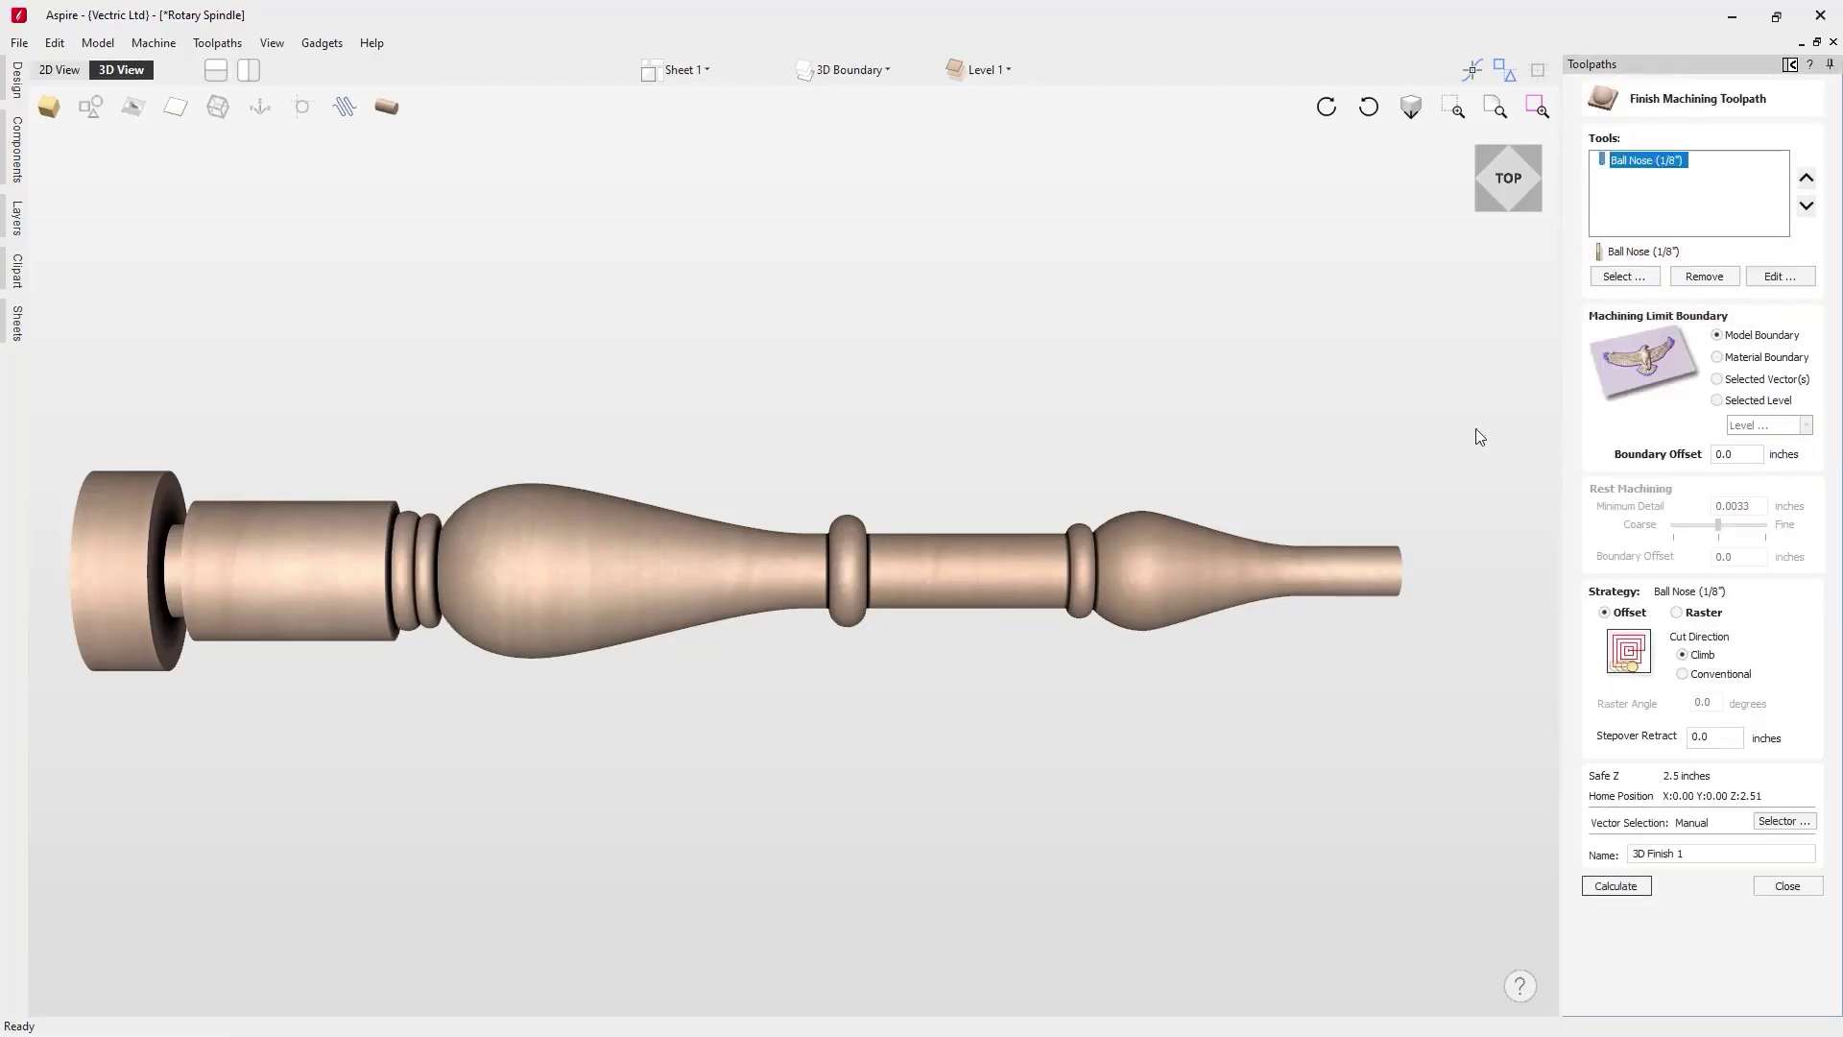
{"action": "left_click", "coordinate": [389, 108]}
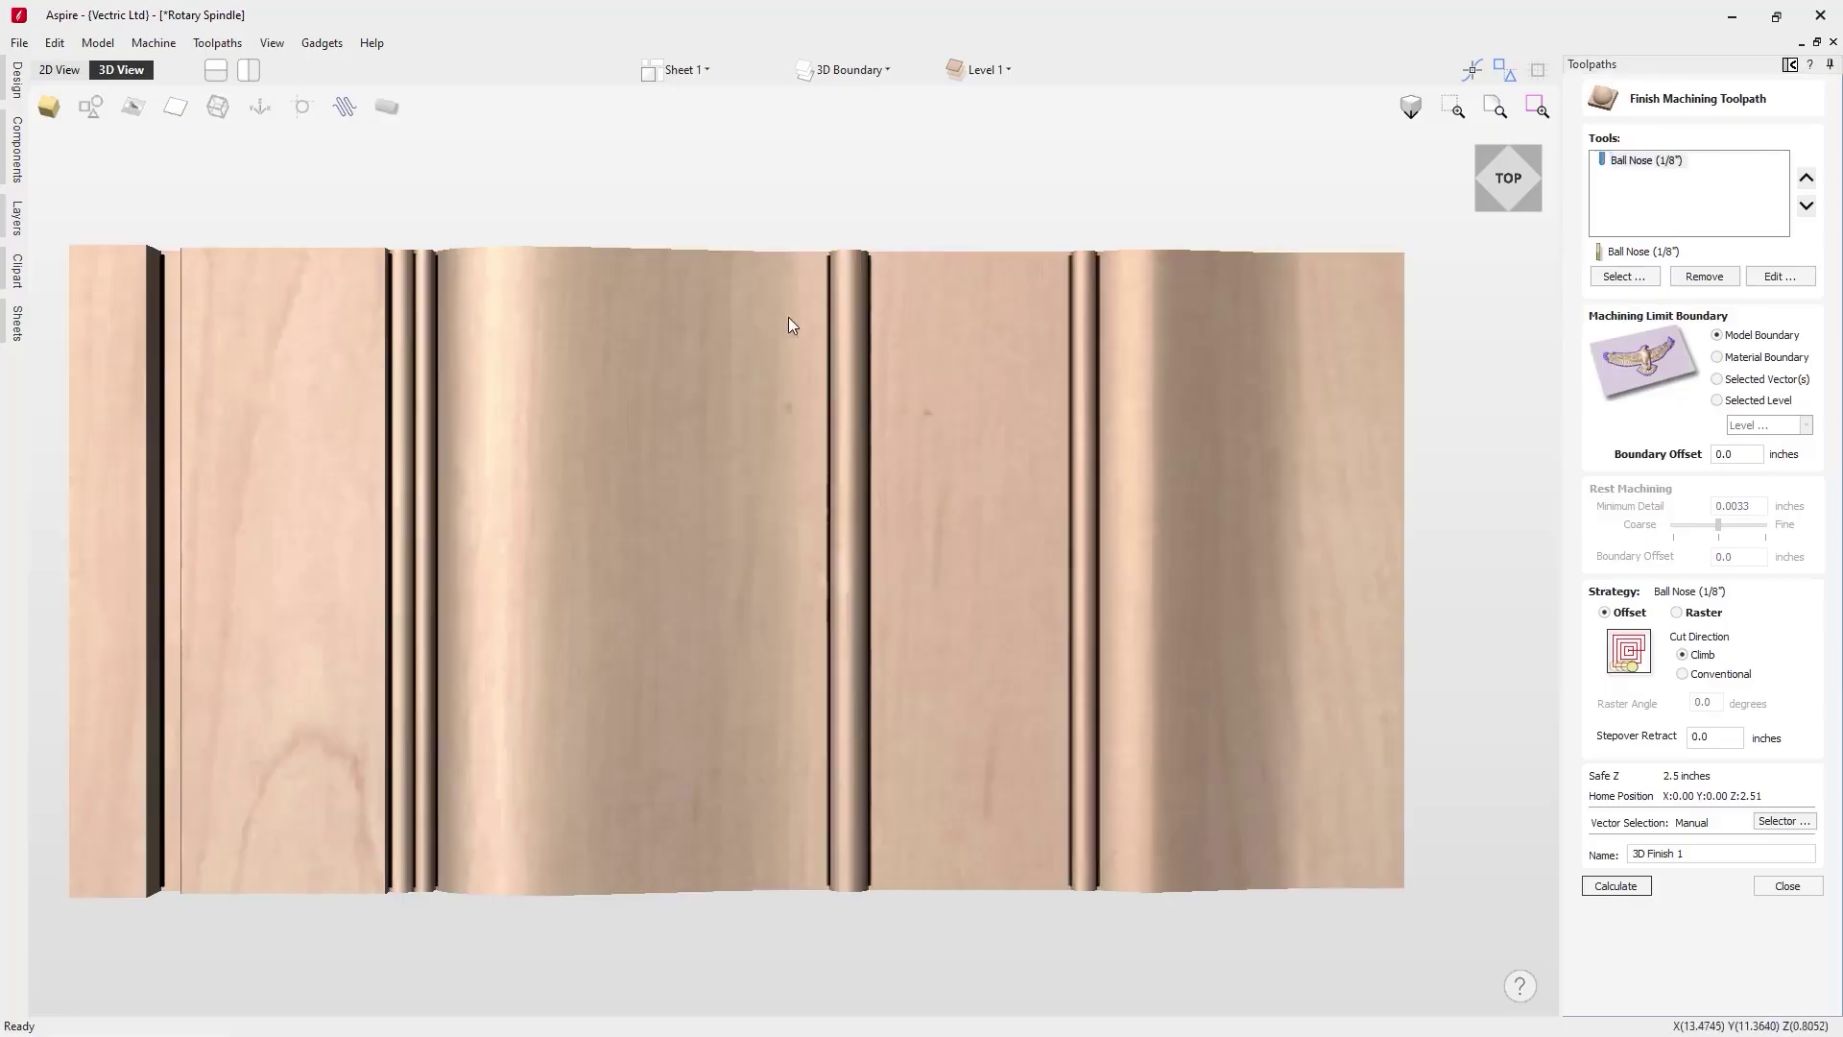
{"action": "left_click", "coordinate": [90, 108]}
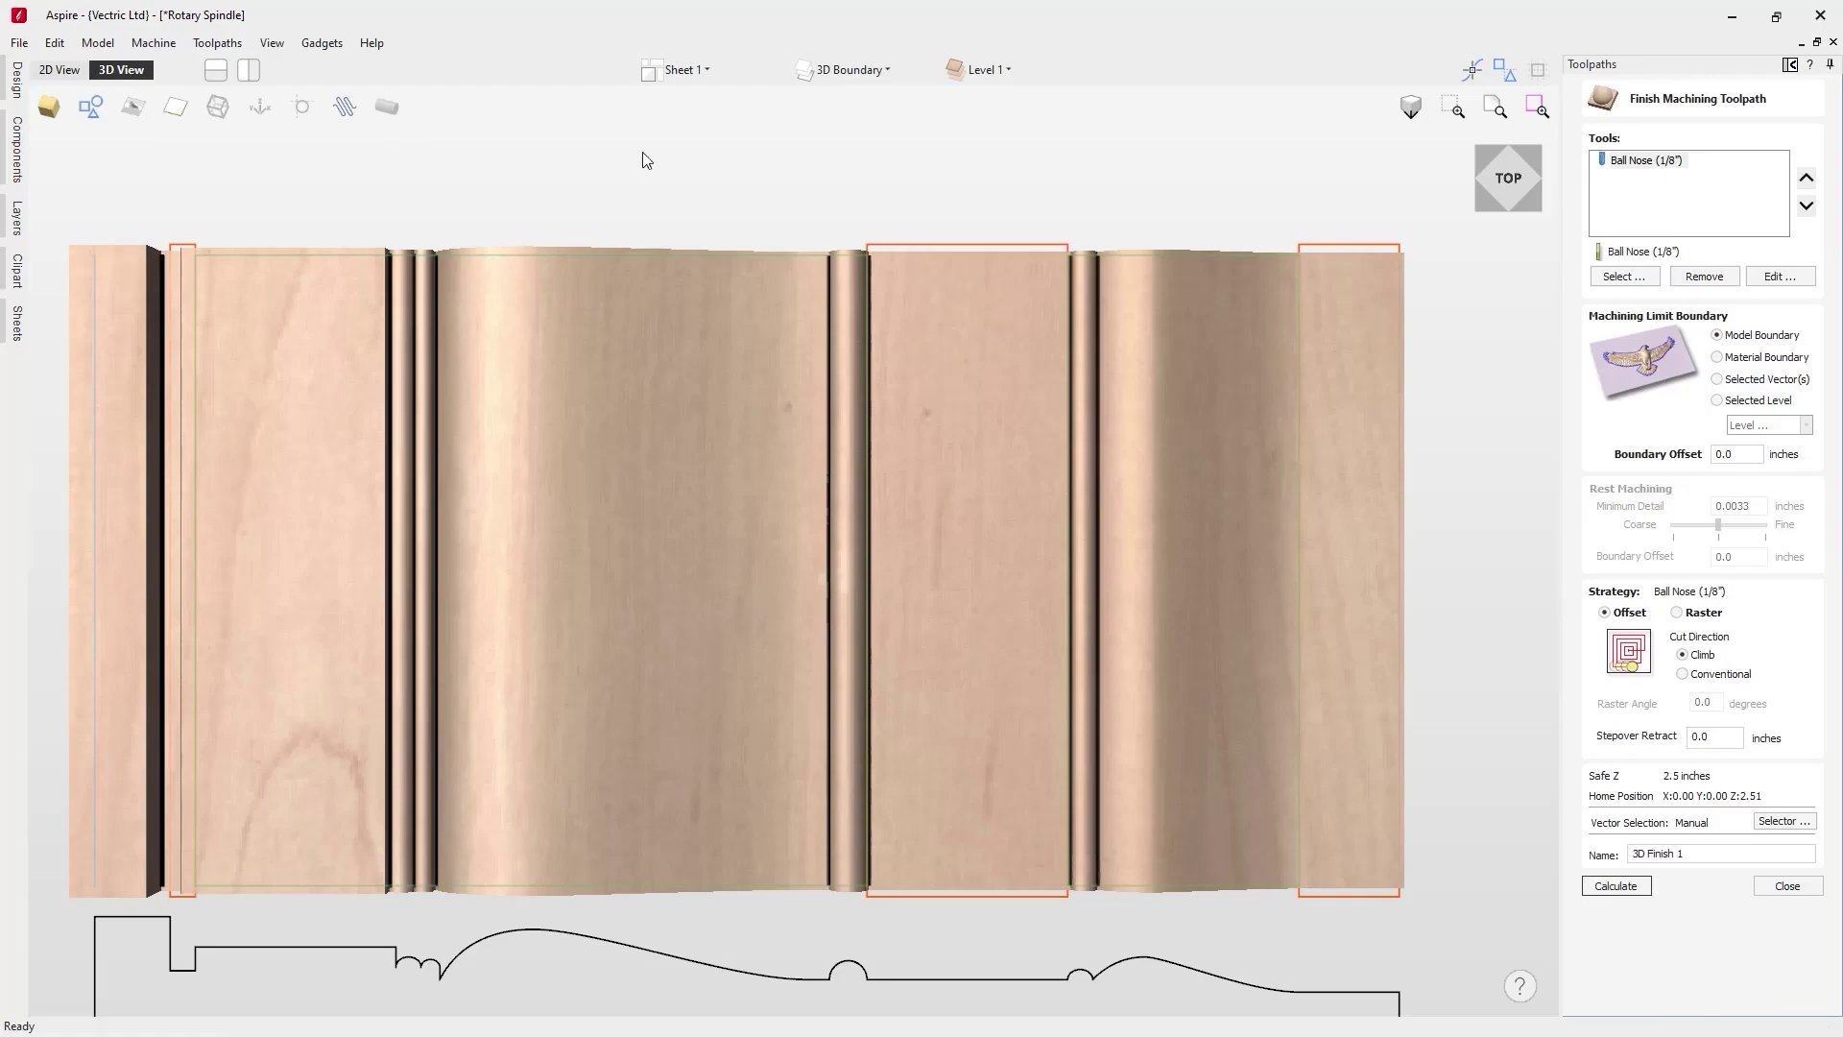
{"action": "left_click", "coordinate": [877, 75]}
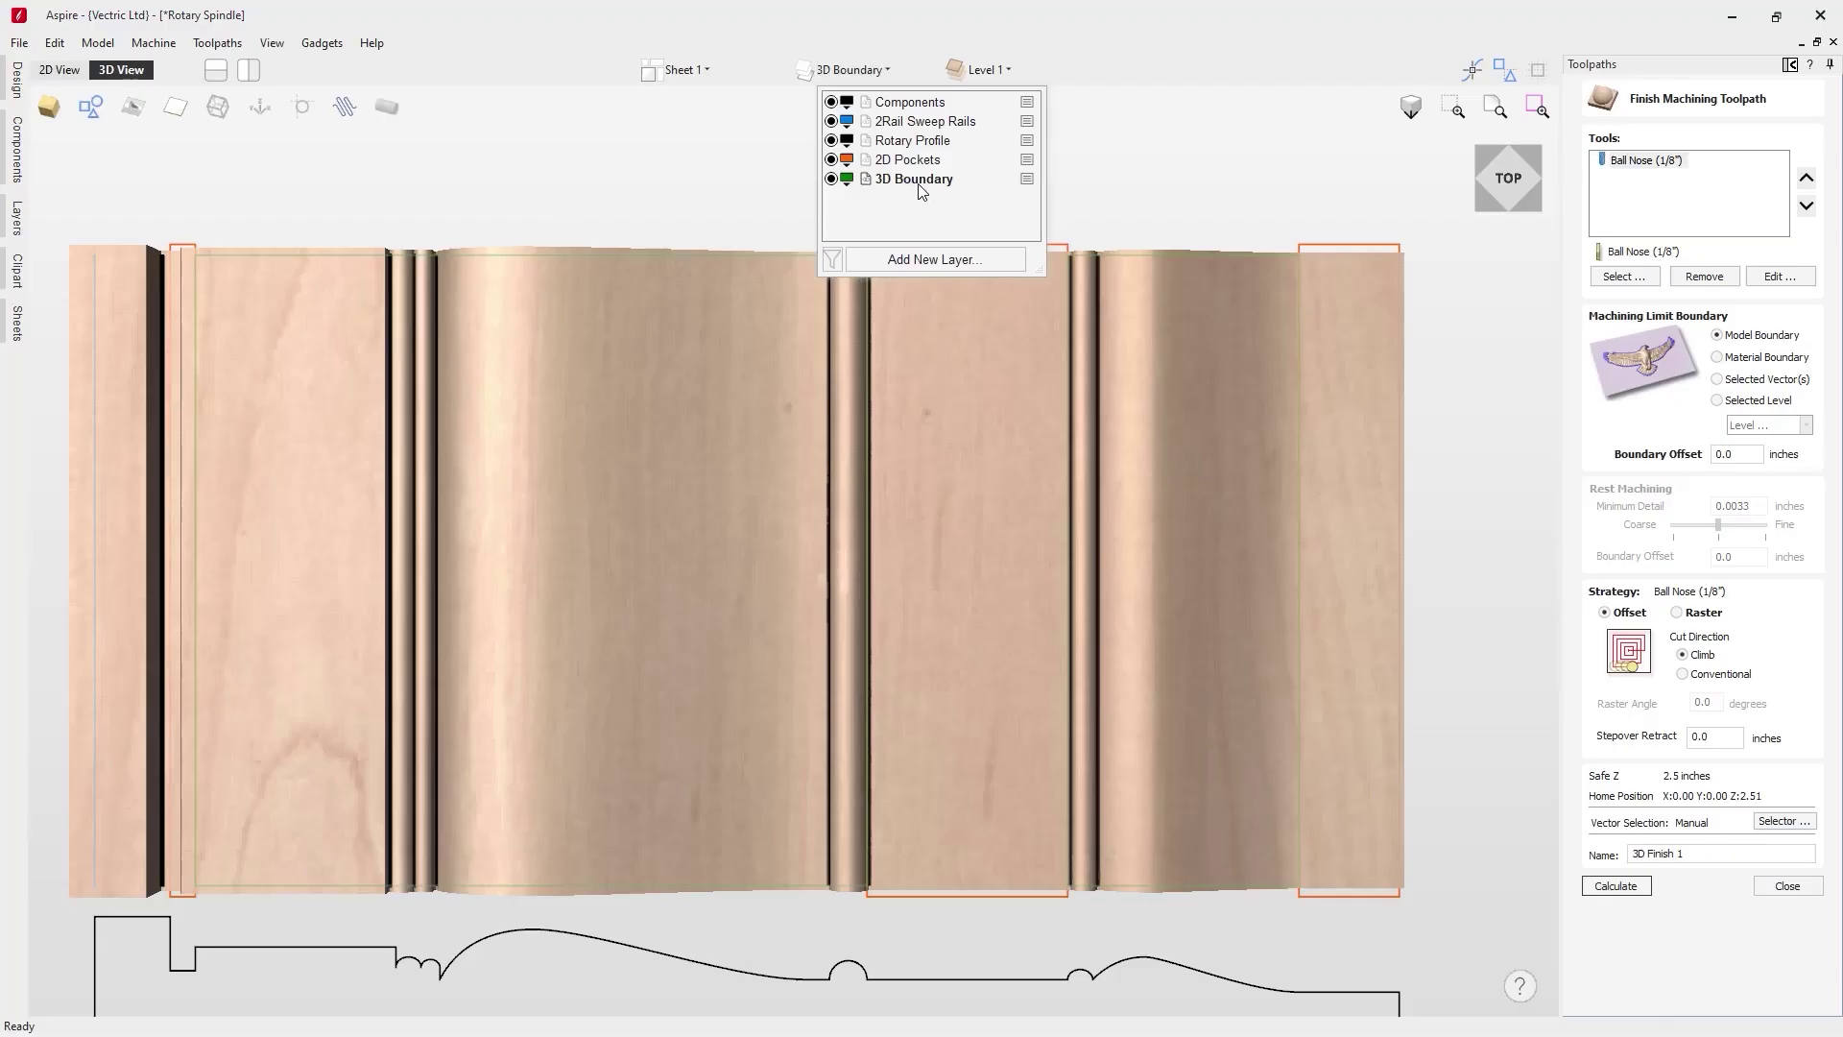
{"action": "left_click", "coordinate": [446, 254]}
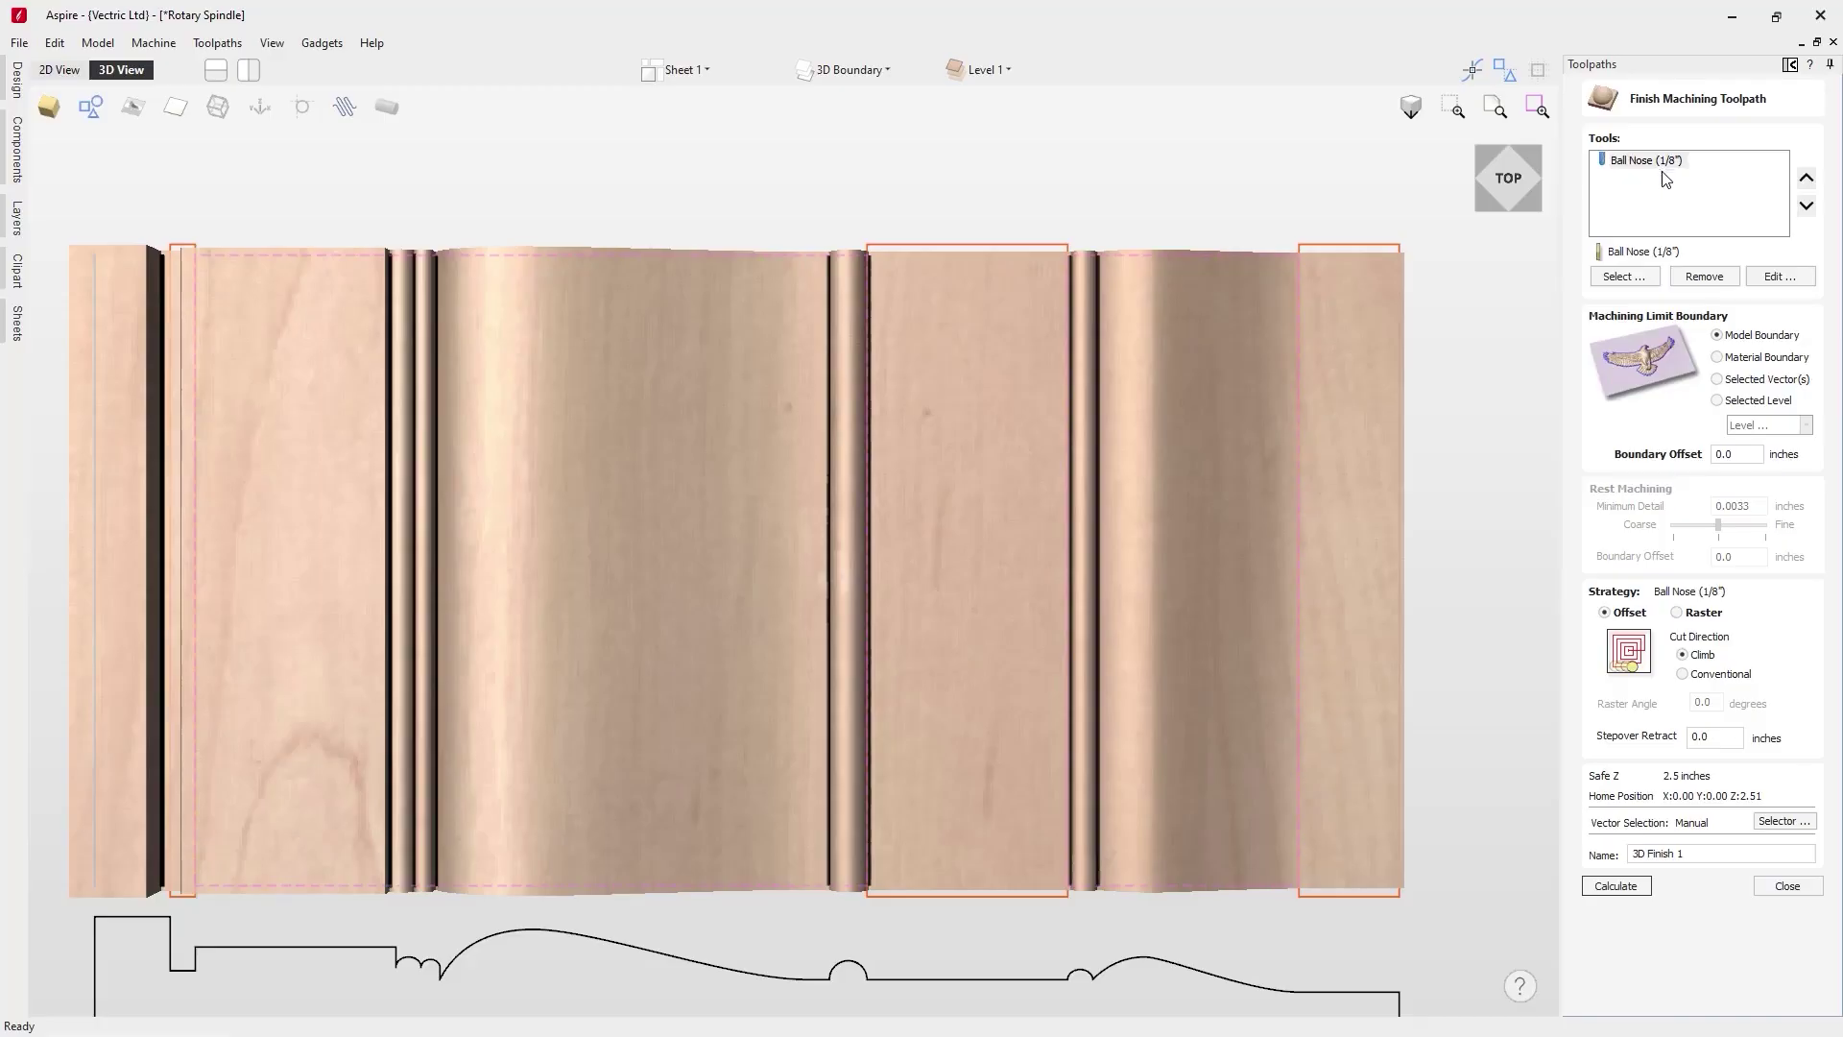
Replace the finishing tool with the imperial 1/4" Ball Nose from the tool database
{"action": "left_click", "coordinate": [1721, 279]}
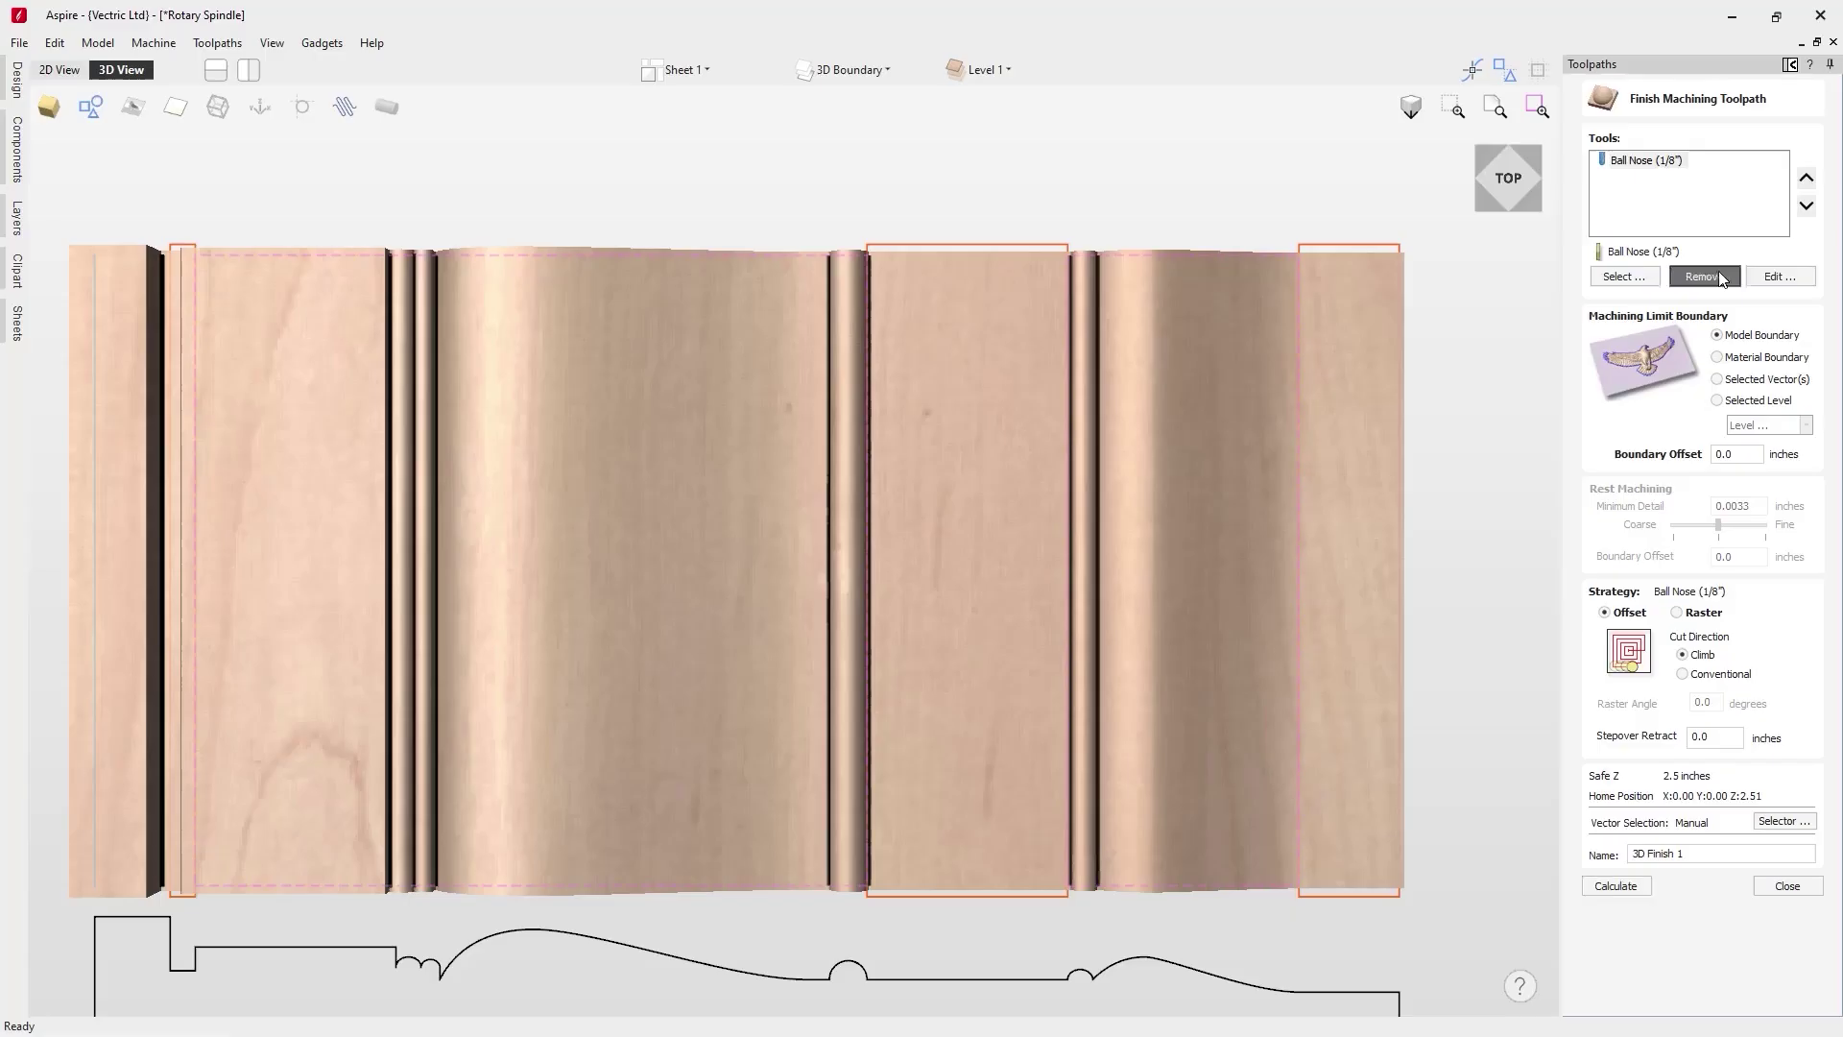
{"action": "left_click", "coordinate": [1643, 282]}
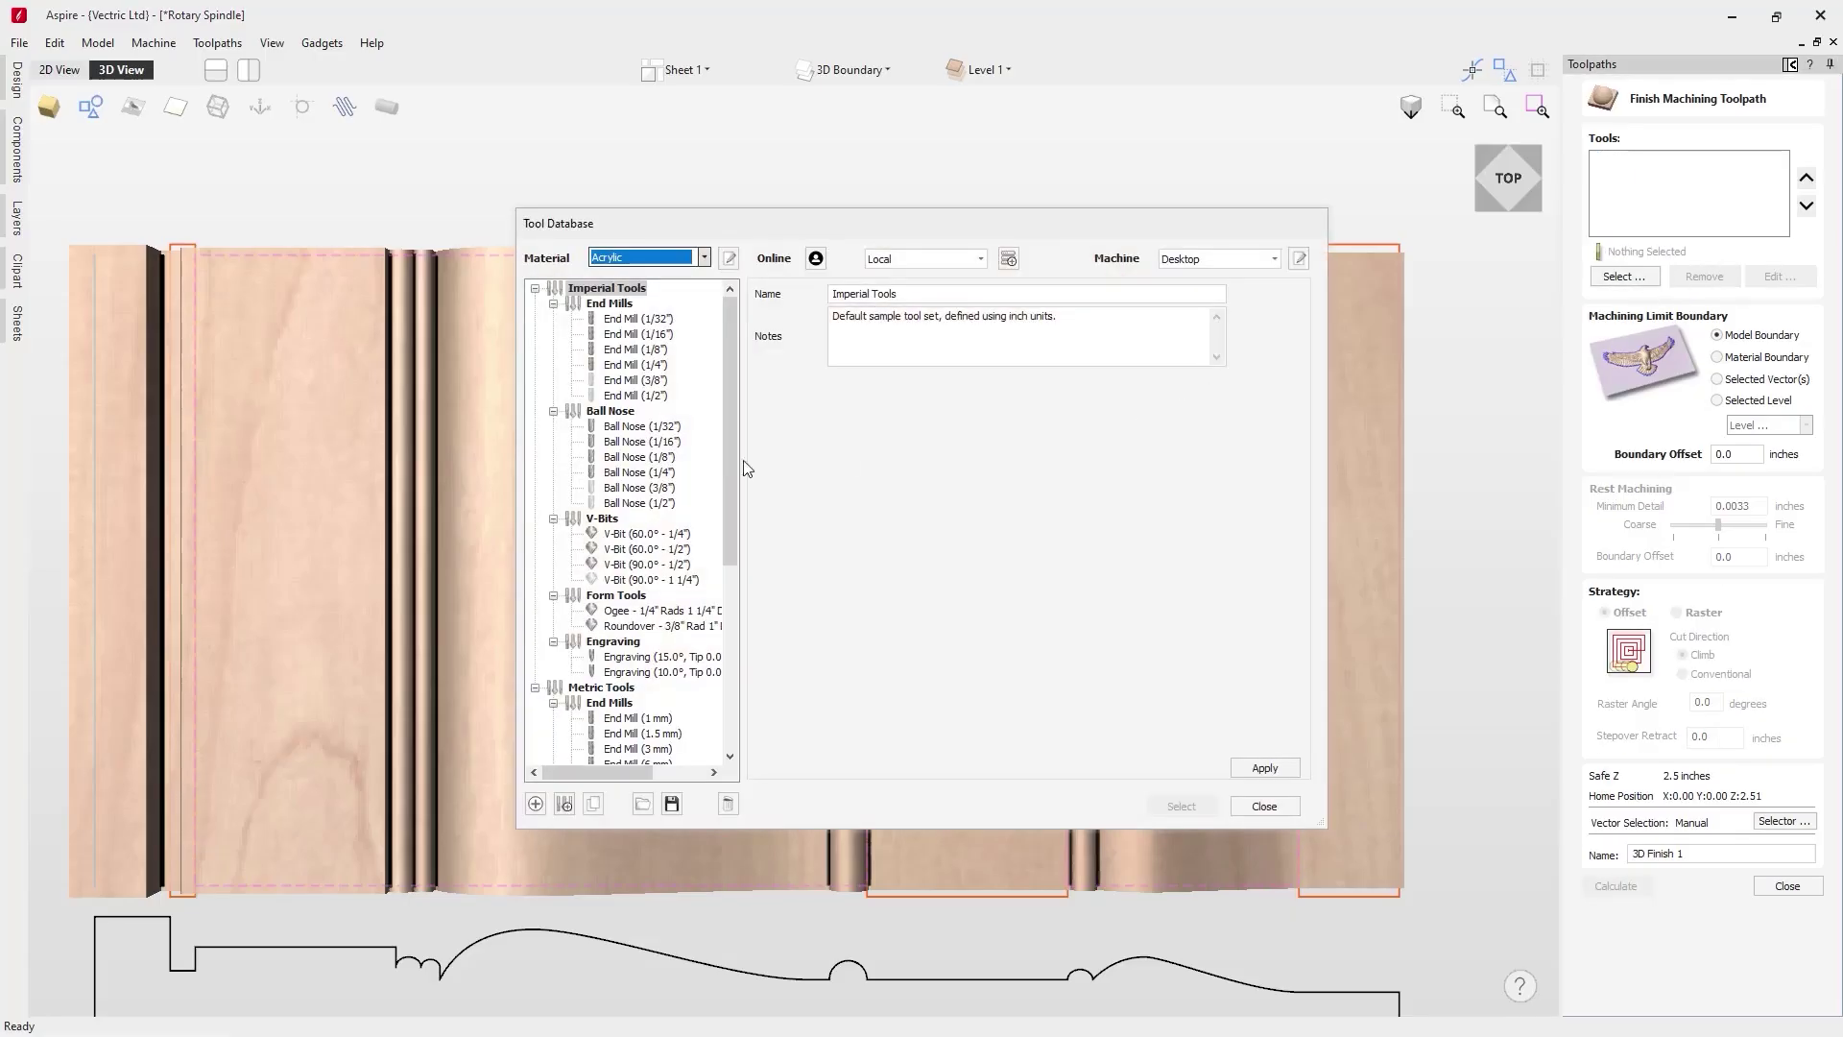
{"action": "left_click", "coordinate": [639, 472]}
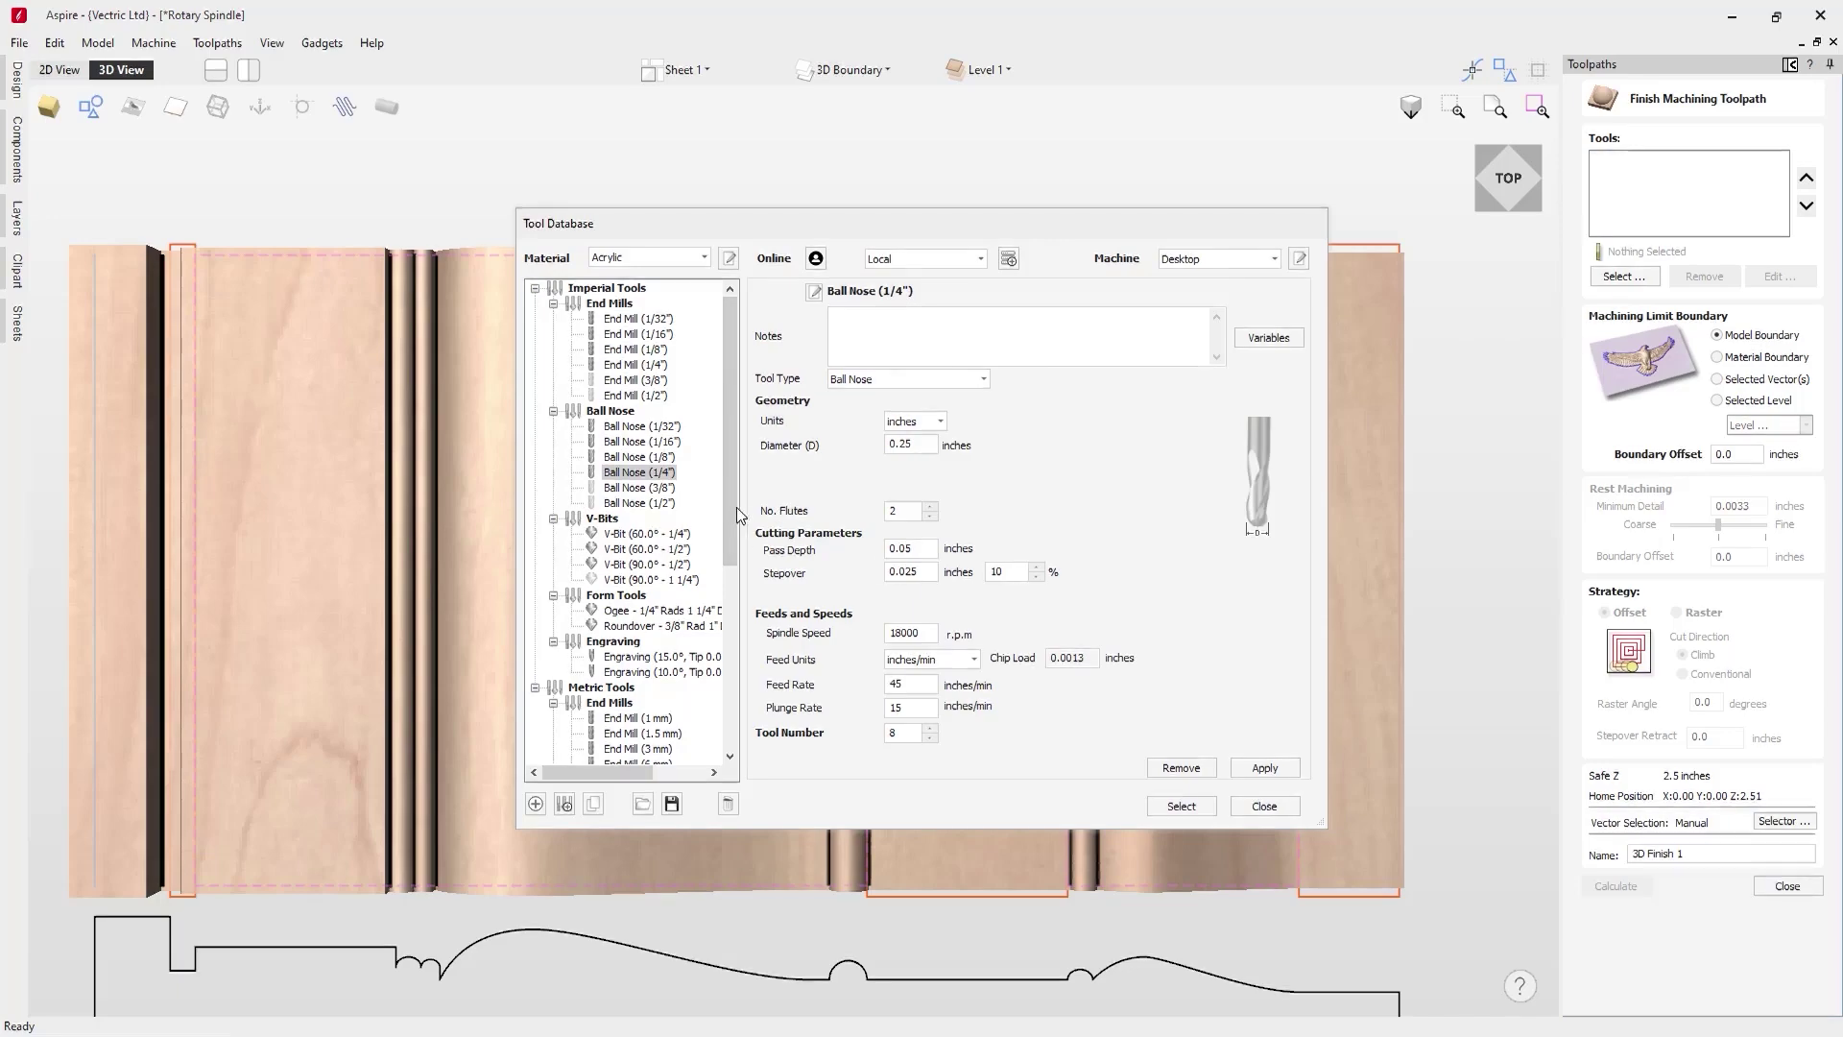
{"action": "left_click", "coordinate": [908, 549]}
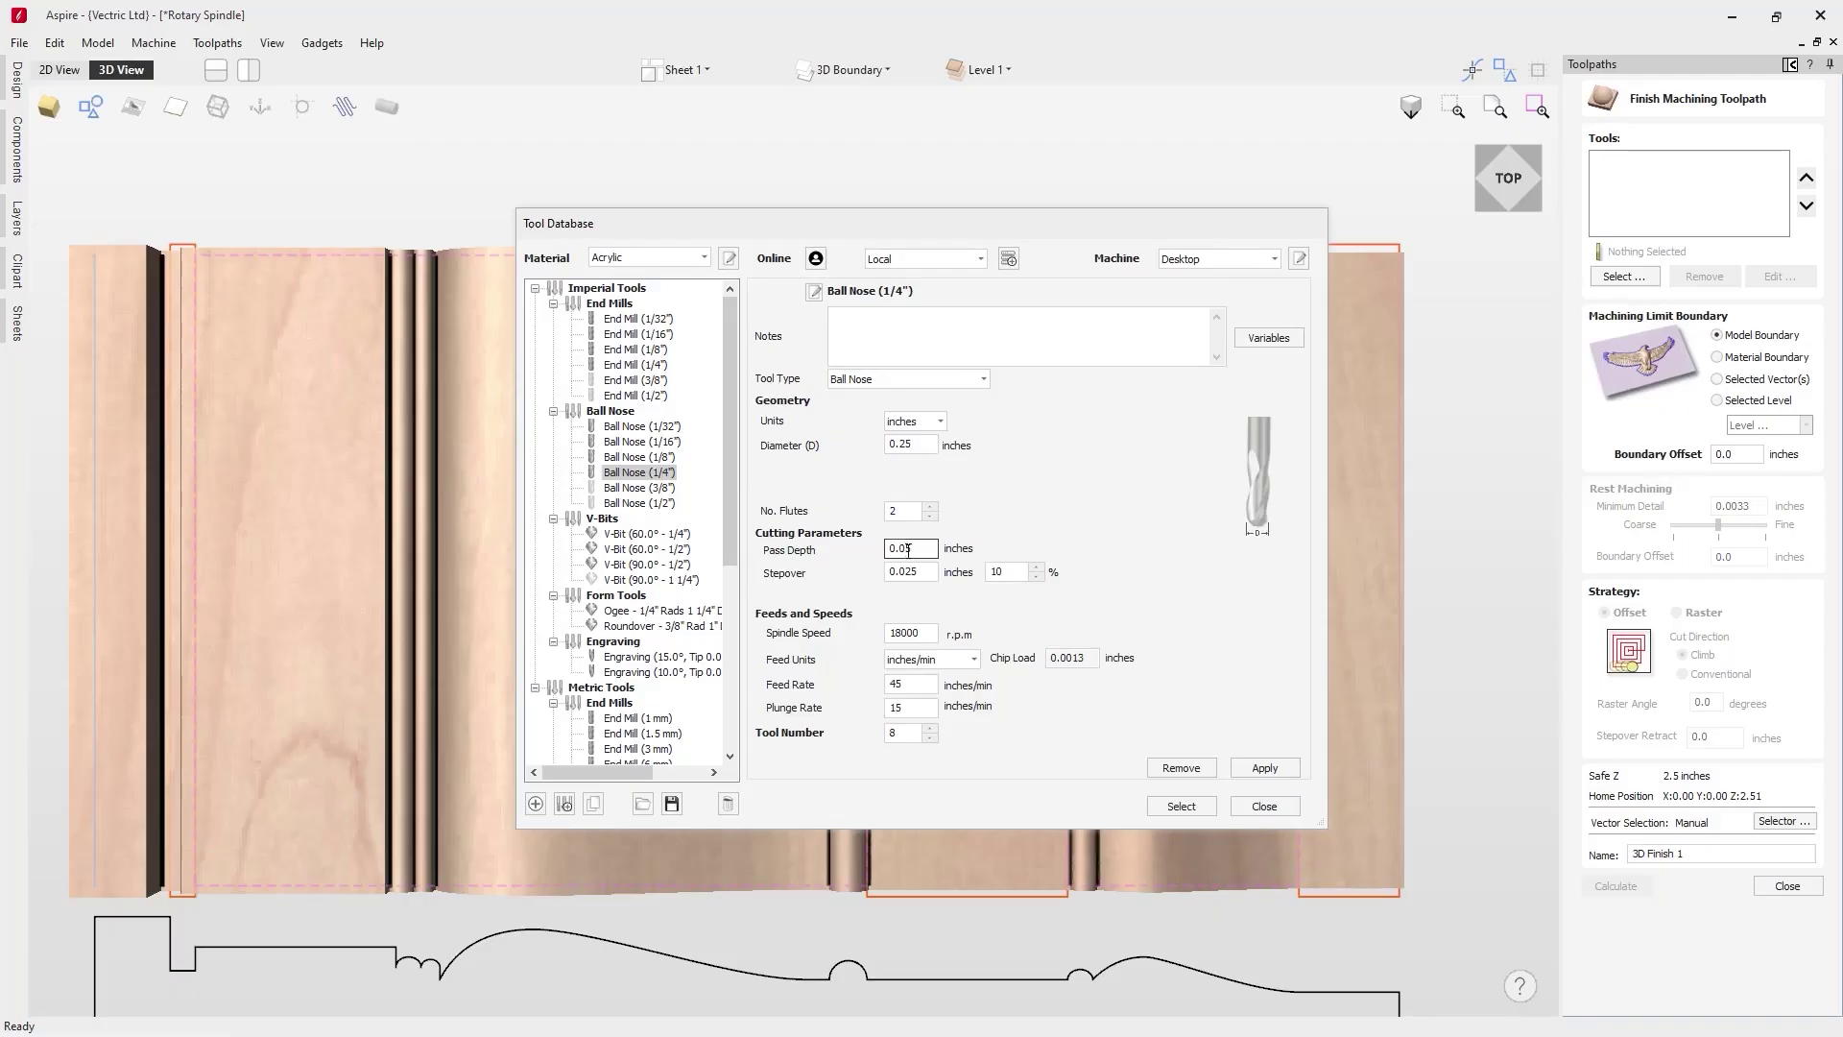
{"action": "left_click", "coordinate": [1181, 806]}
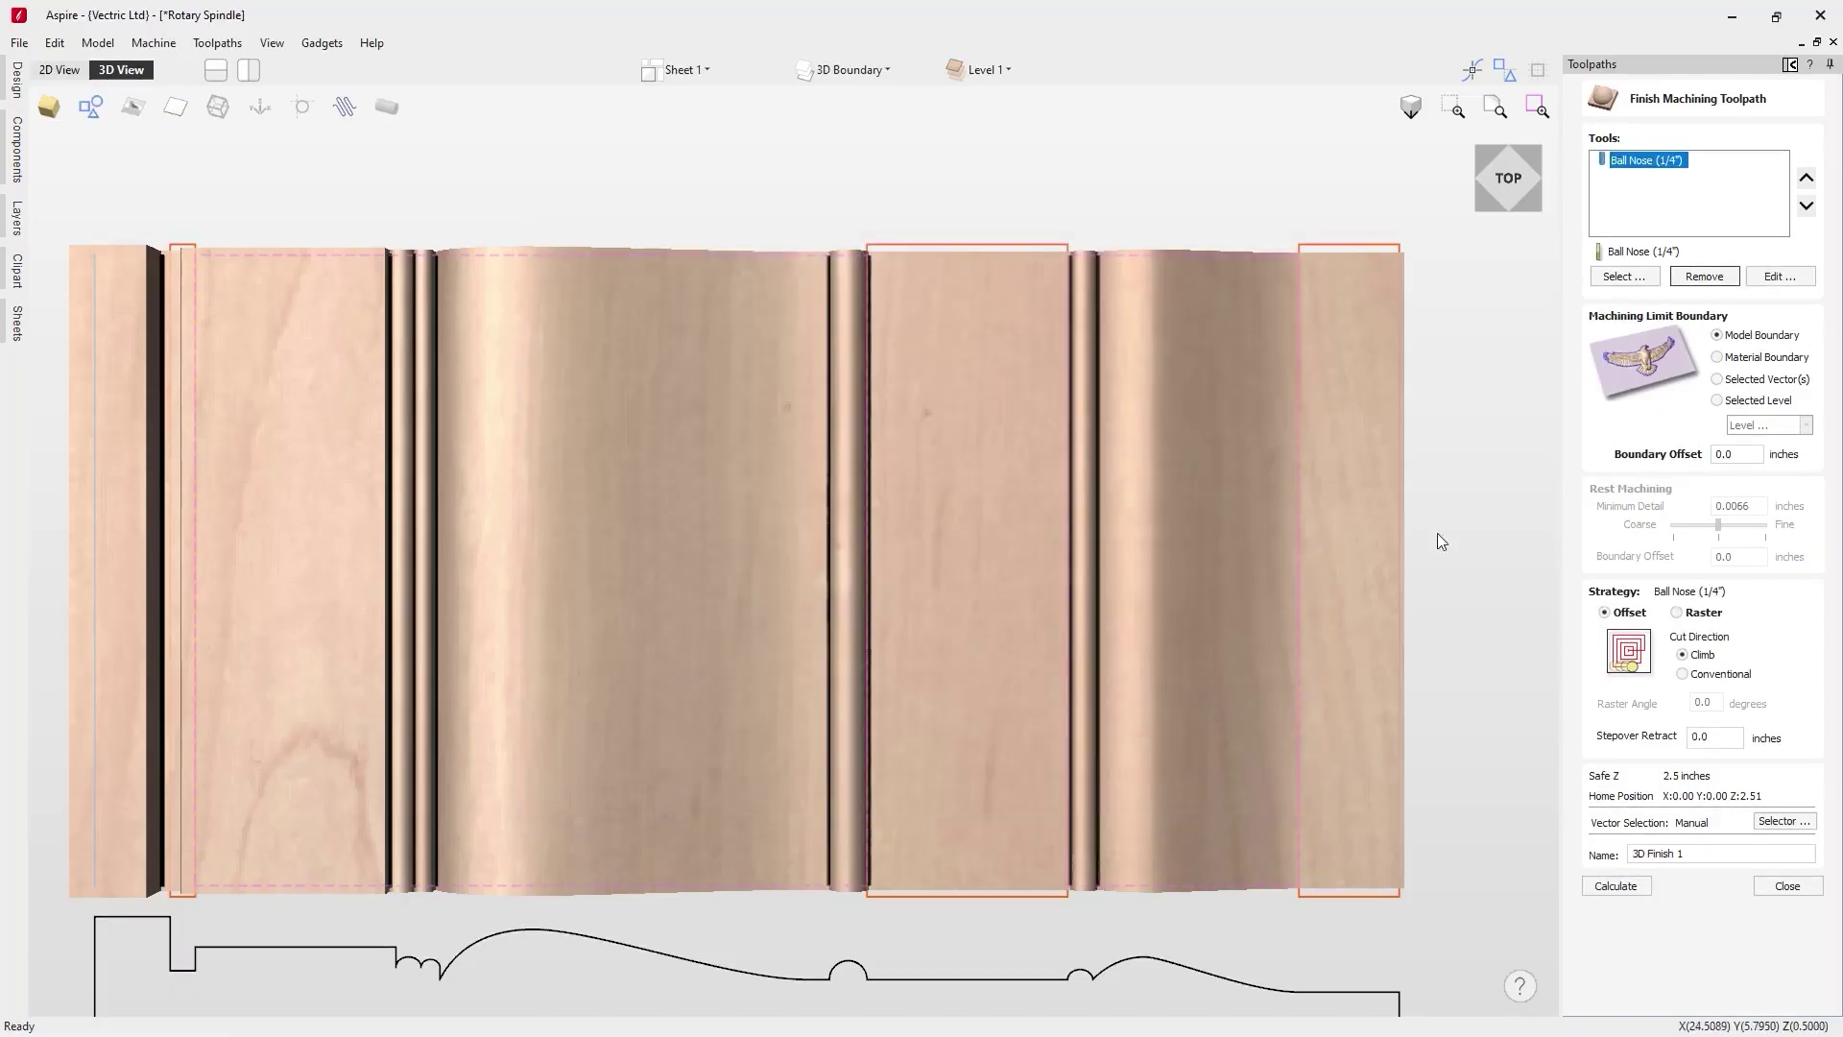
Limit machining to the selected vectors, use the Raster strategy, and calculate the toolpath under the name 3D Finish
{"action": "left_click", "coordinate": [1744, 380]}
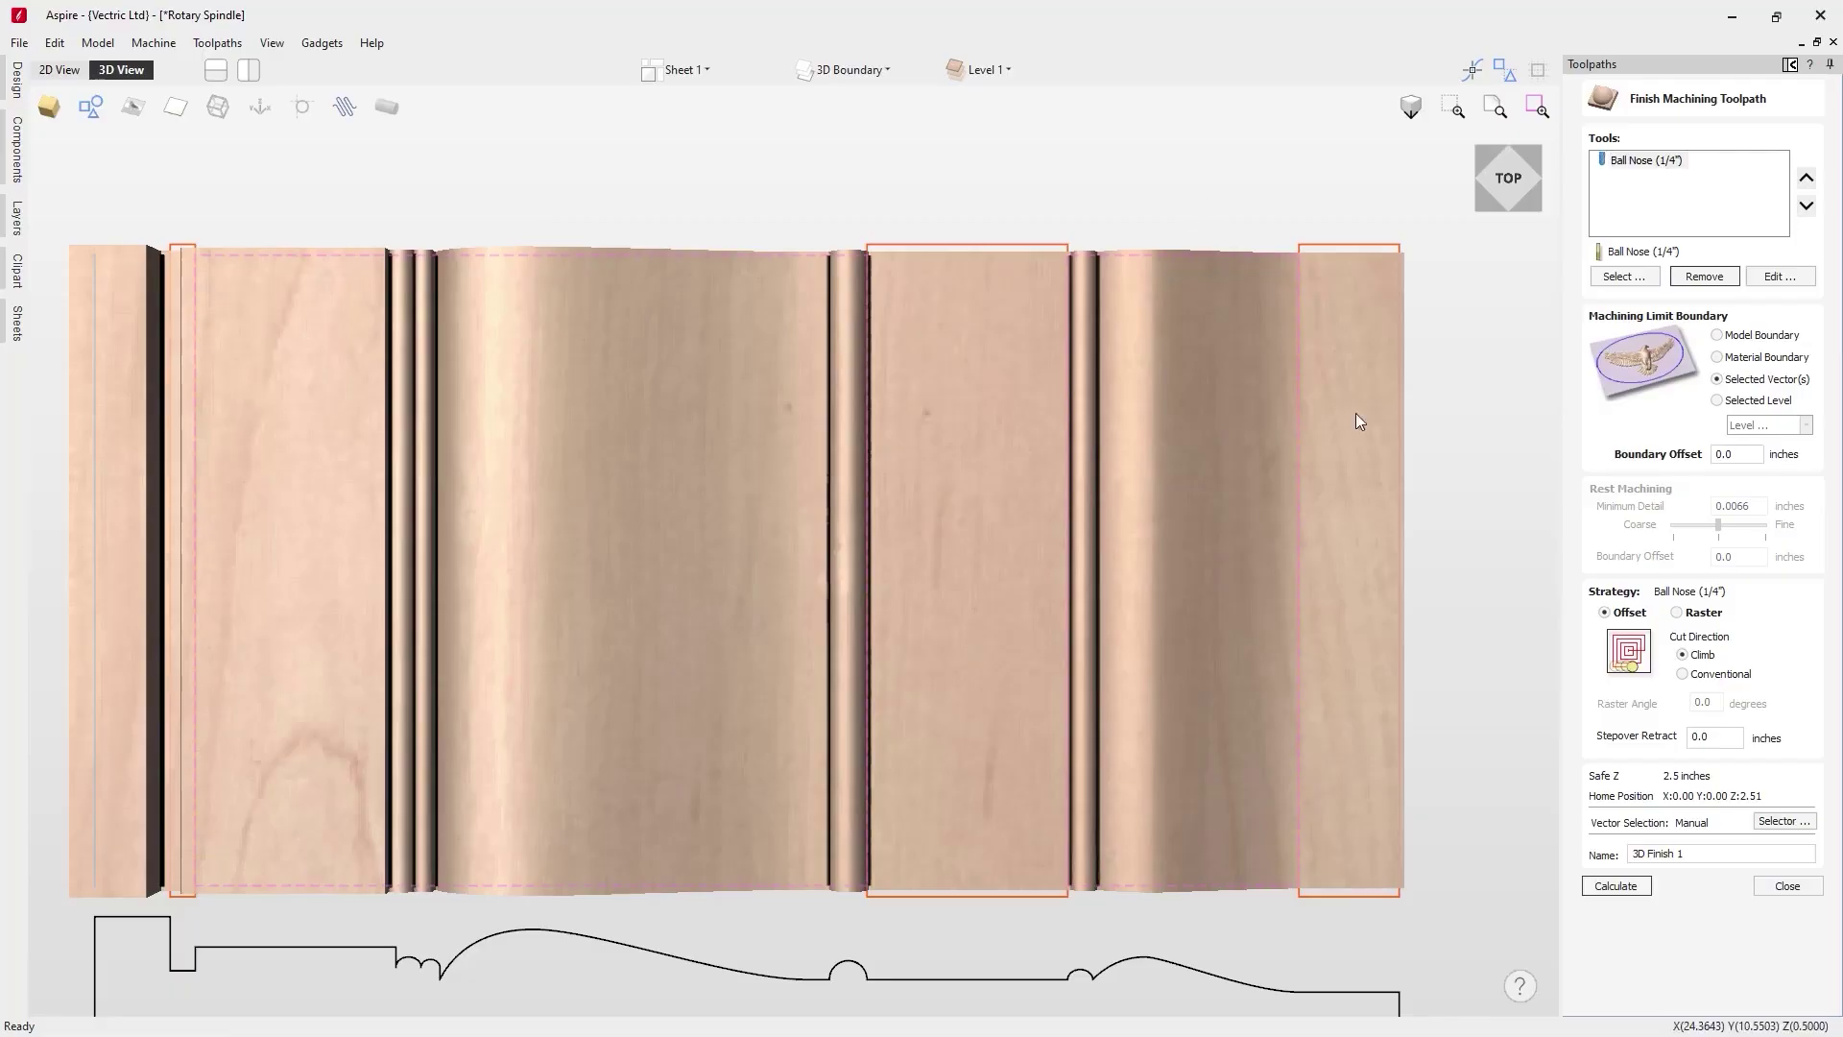
{"action": "left_click", "coordinate": [1697, 615]}
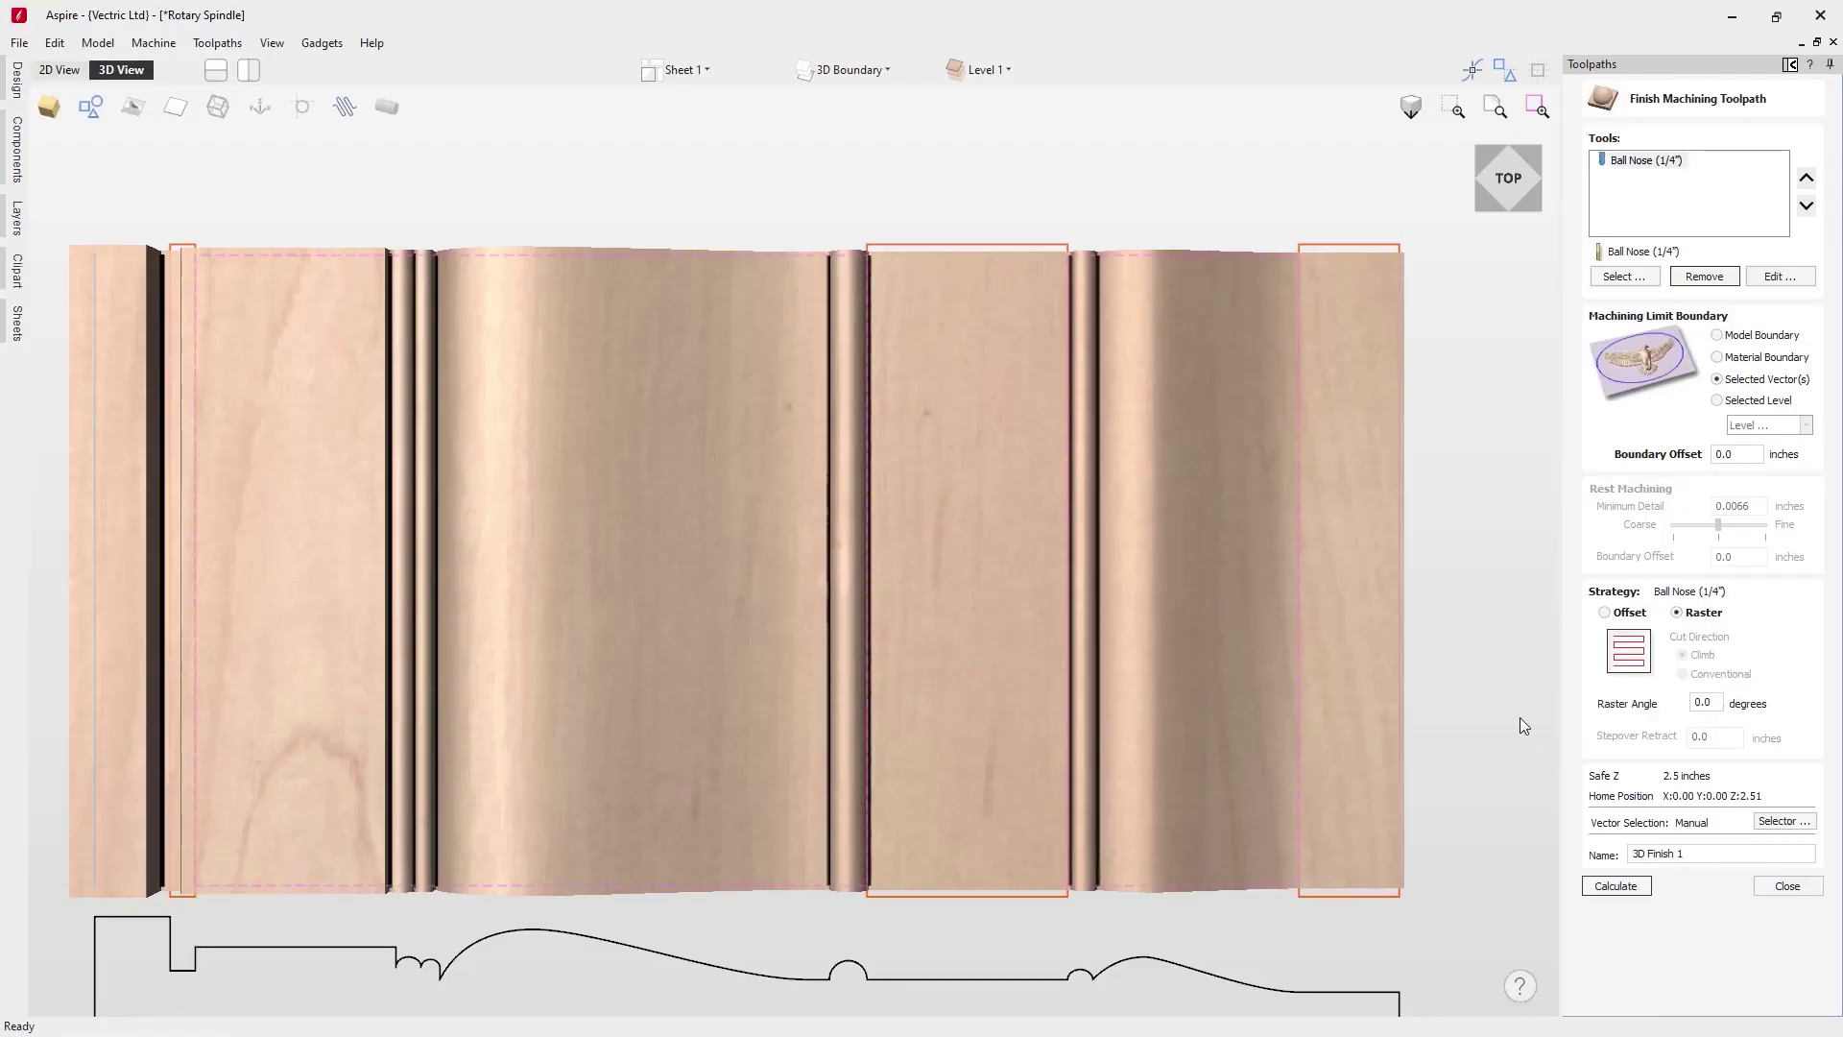
{"action": "left_click", "coordinate": [1687, 854]}
{"action": "left_click", "coordinate": [1632, 886]}
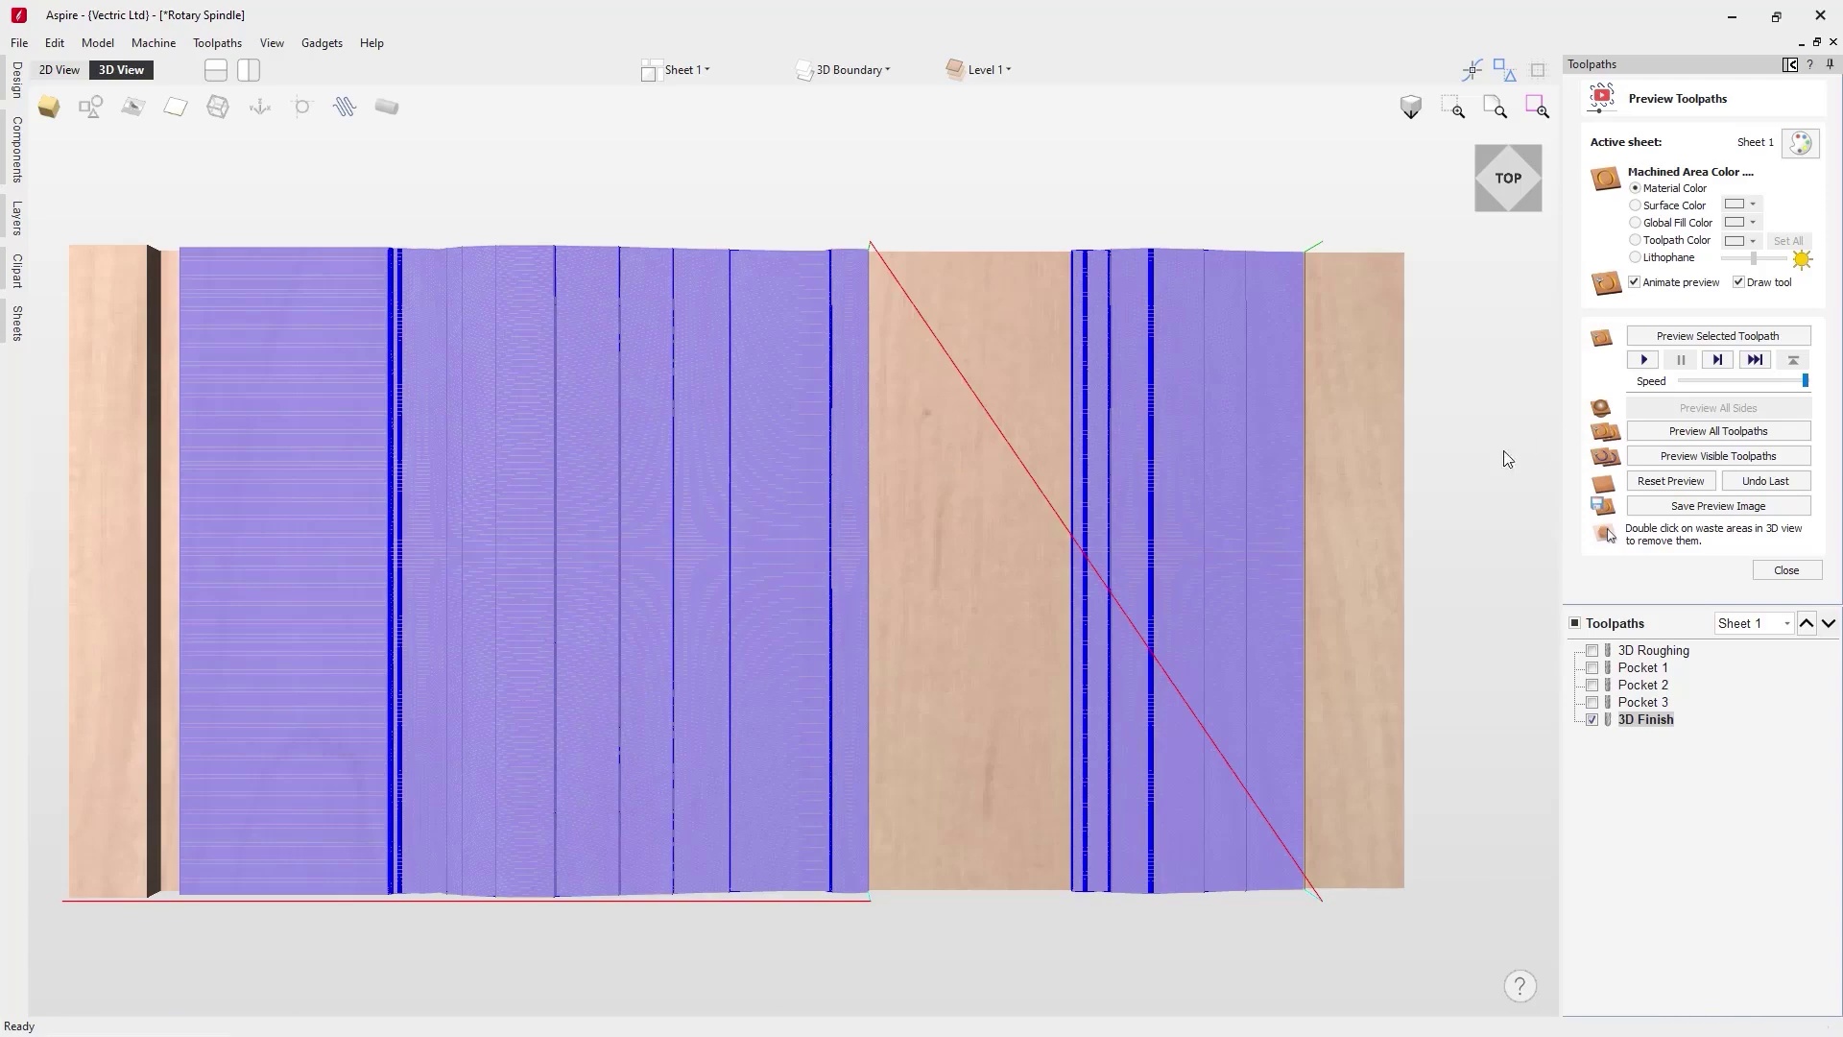
Preview the 3D Finish toolpath on the stock and inspect the spindle in the wrapped view, ending in the top view
{"action": "left_click", "coordinate": [1716, 336]}
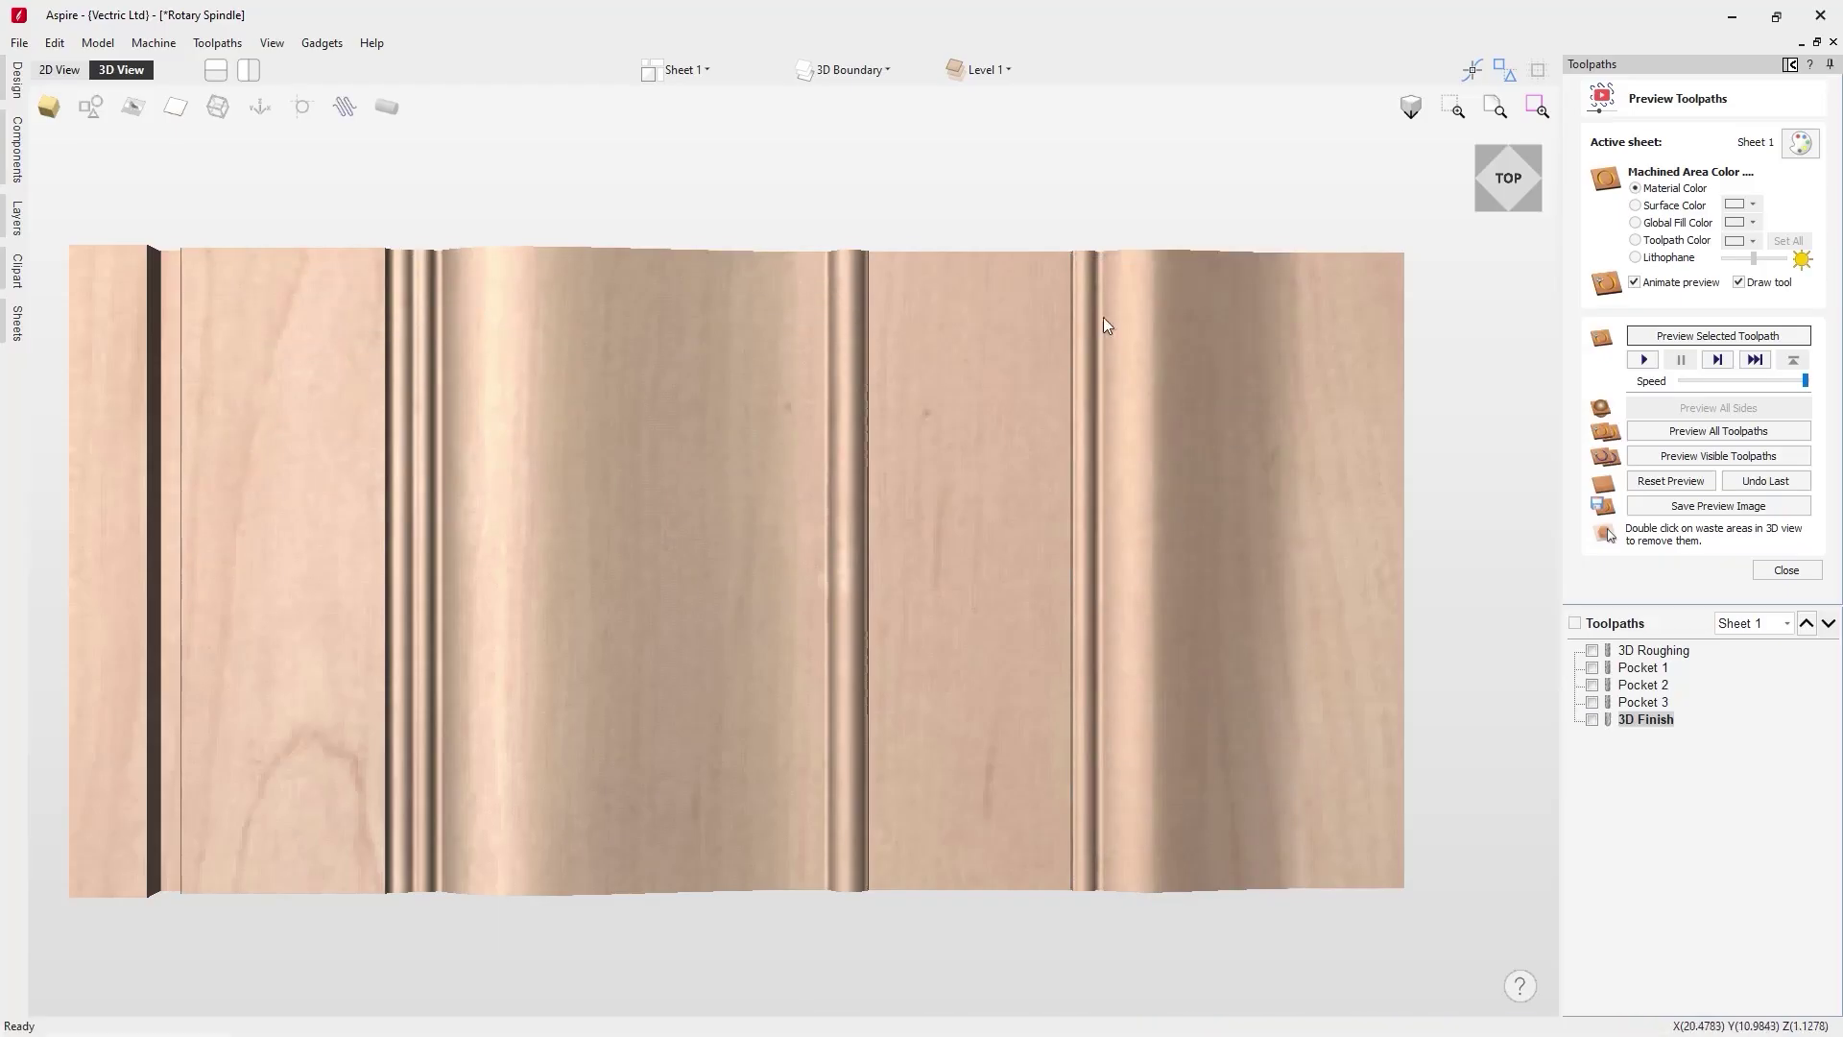
{"action": "left_click", "coordinate": [386, 106]}
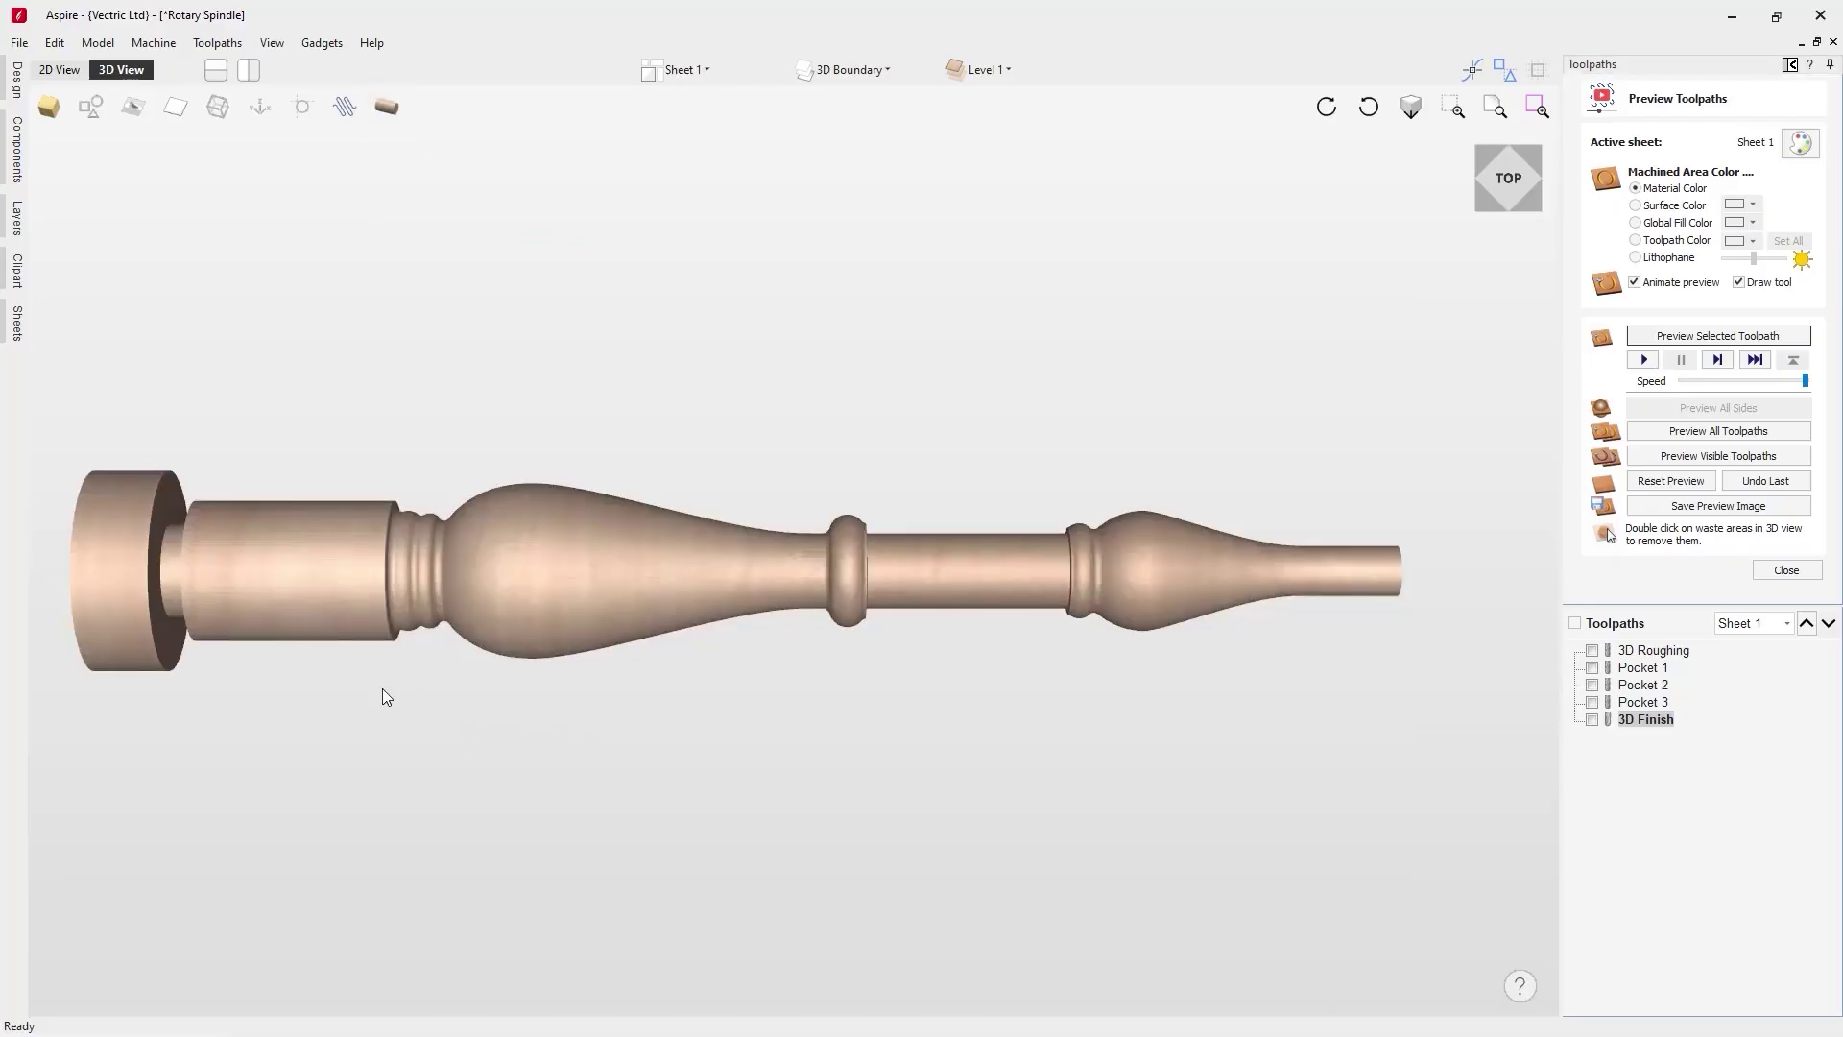
{"action": "left_click_drag", "start_coordinate": [382, 689], "coordinate": [371, 648]}
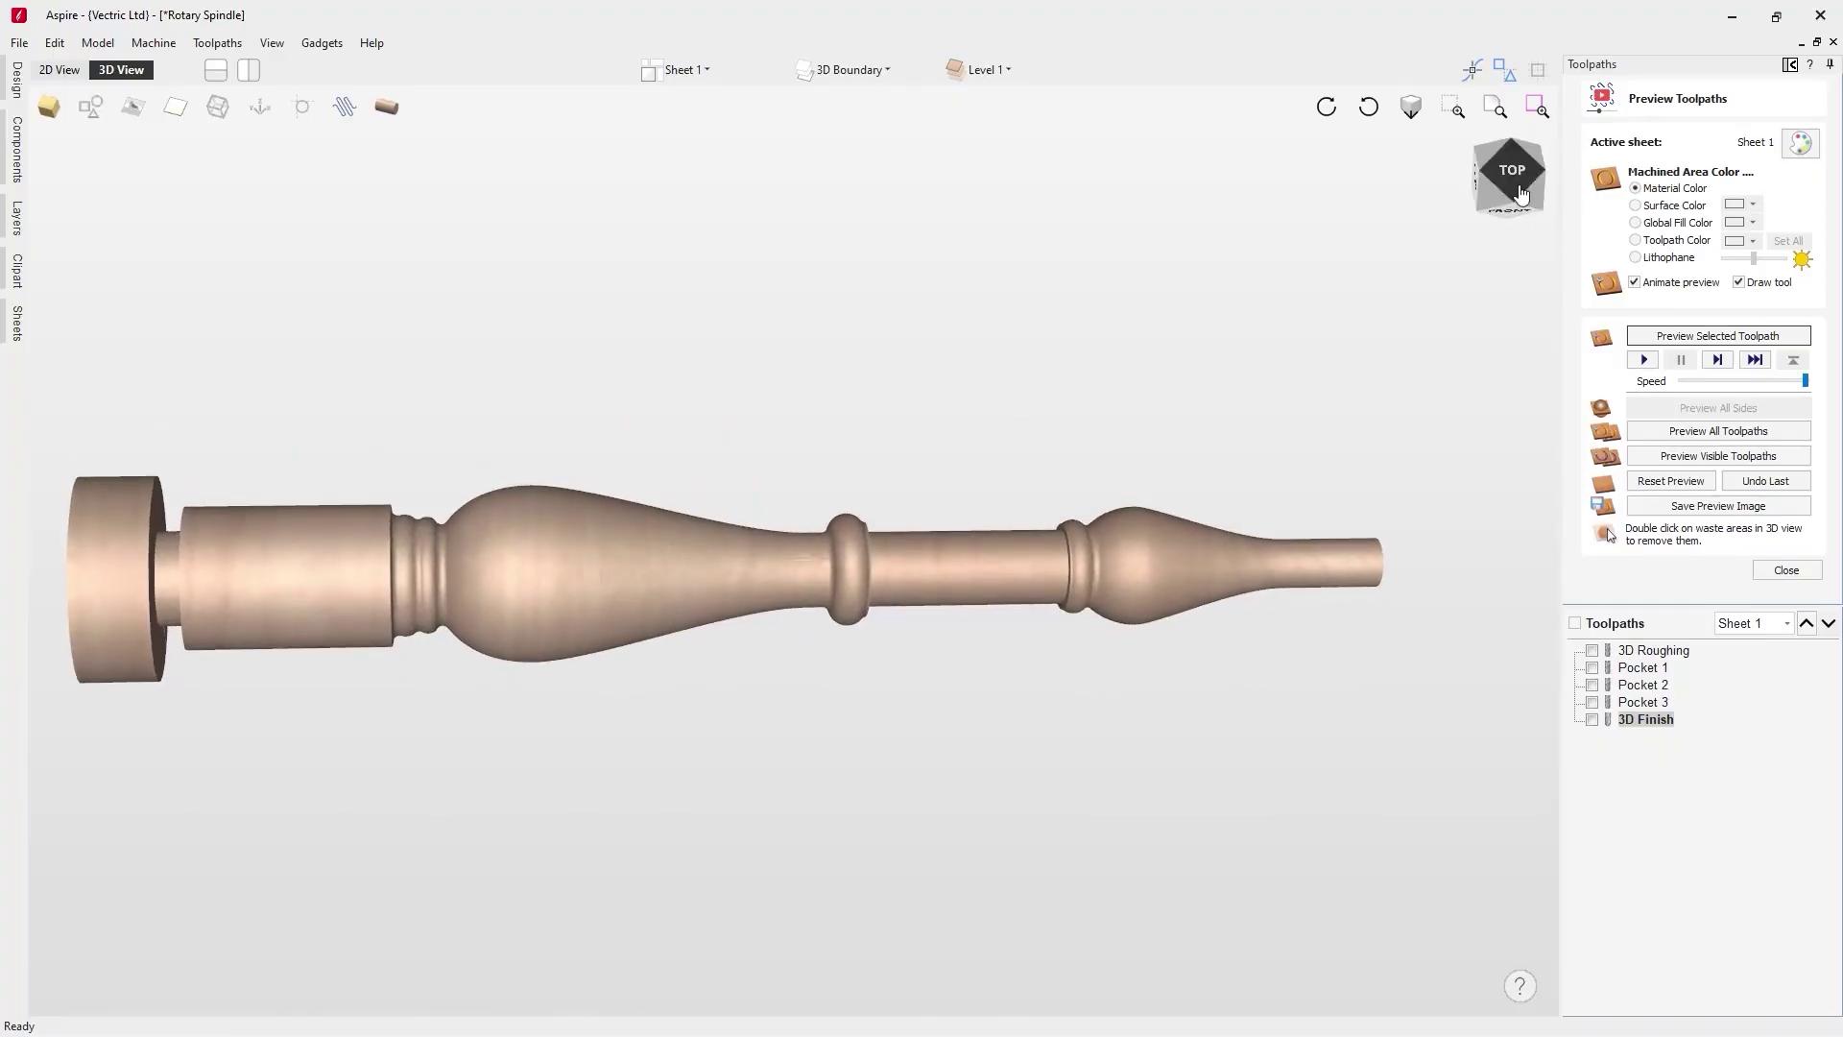
{"action": "left_click", "coordinate": [1522, 195]}
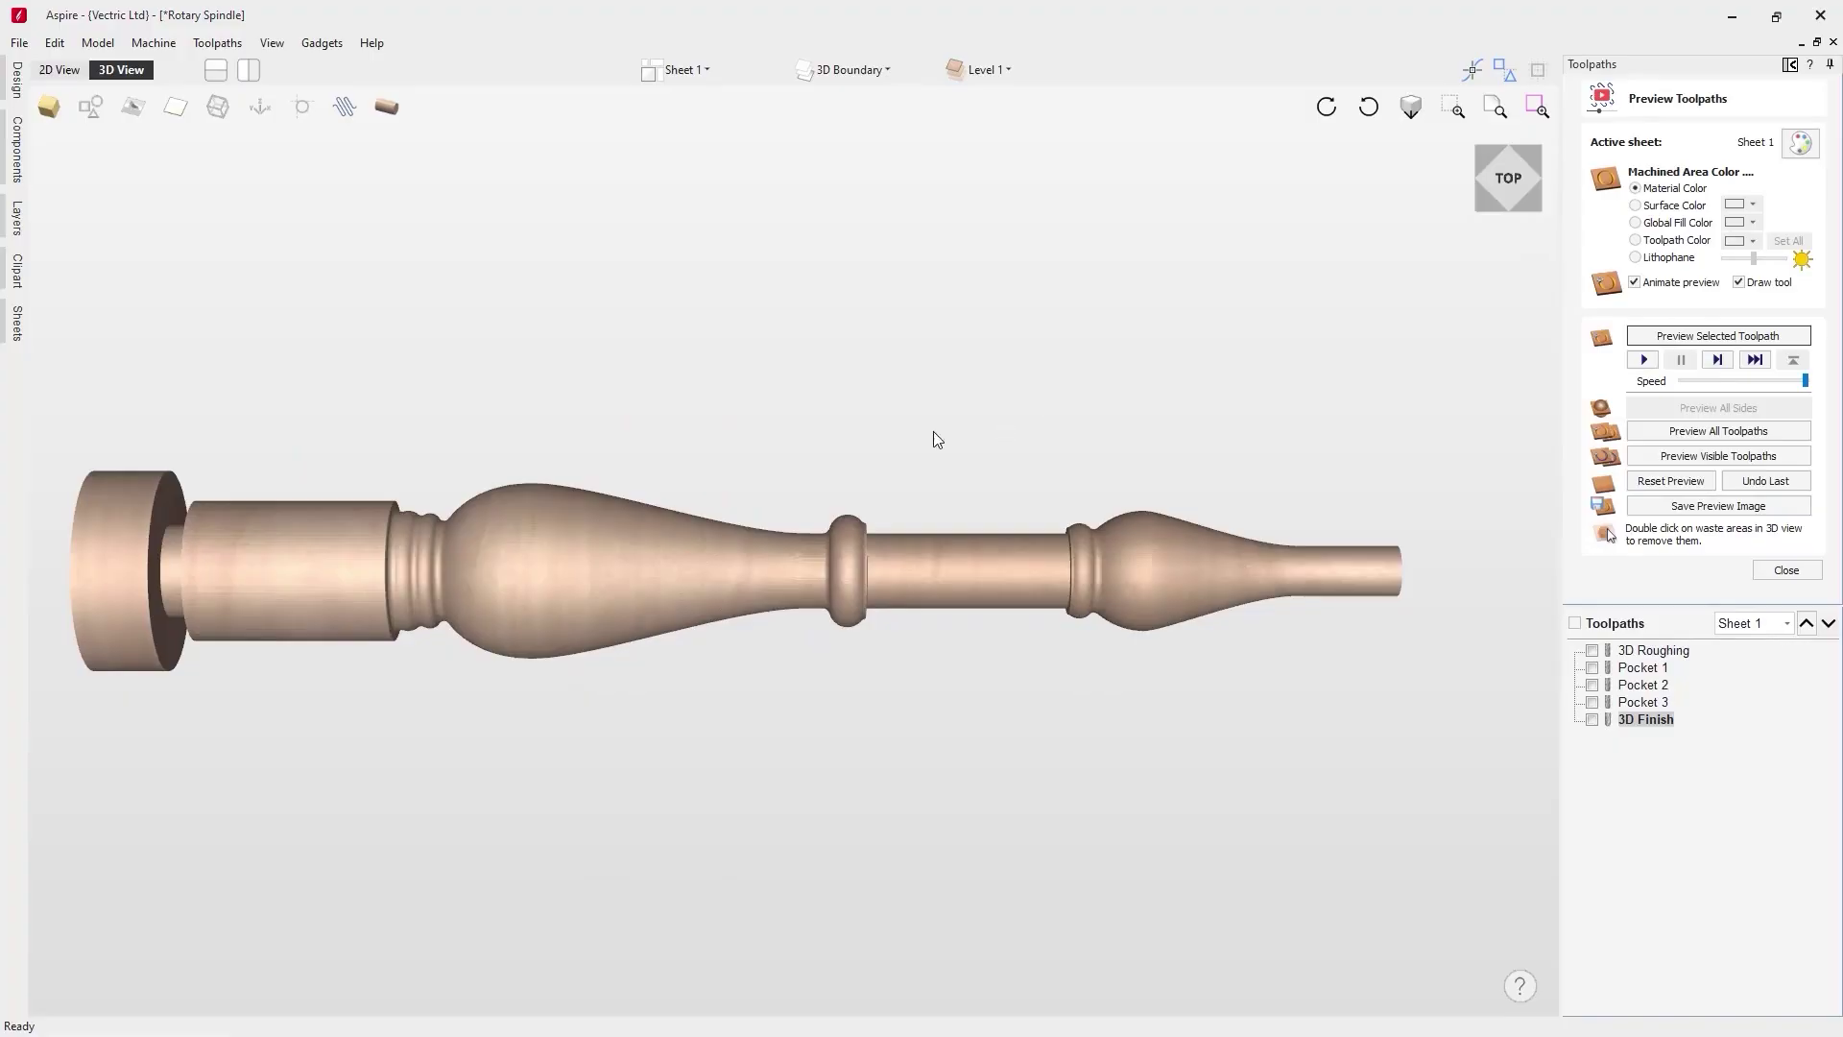